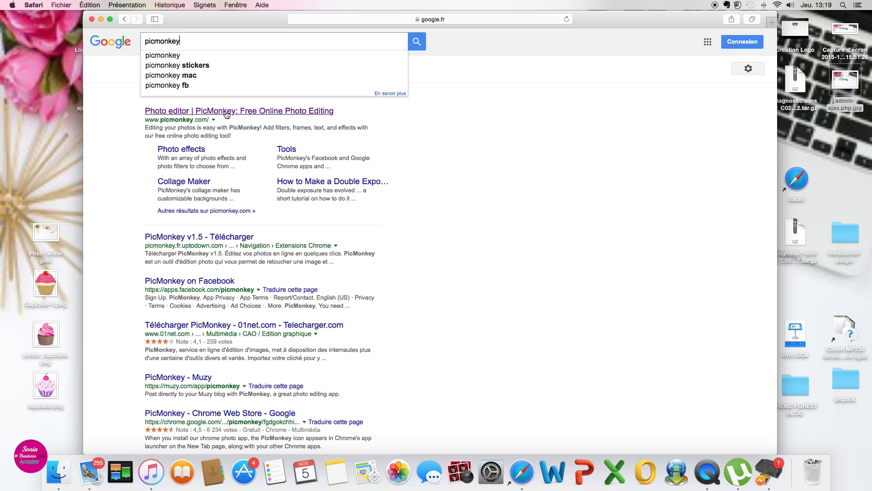
Open the PicMonkey website from the search results and start a new design on a square canvas.
{"action": "left_click", "coordinate": [227, 114]}
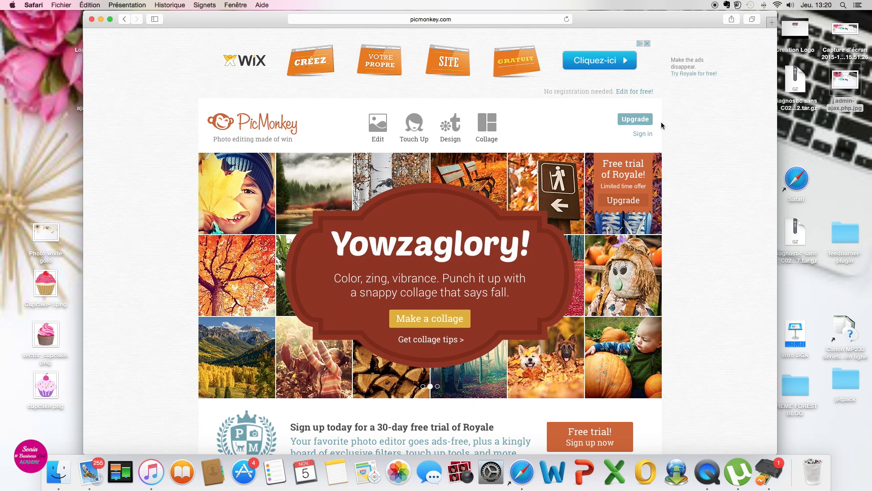
{"action": "mouse_move", "coordinate": [524, 136]}
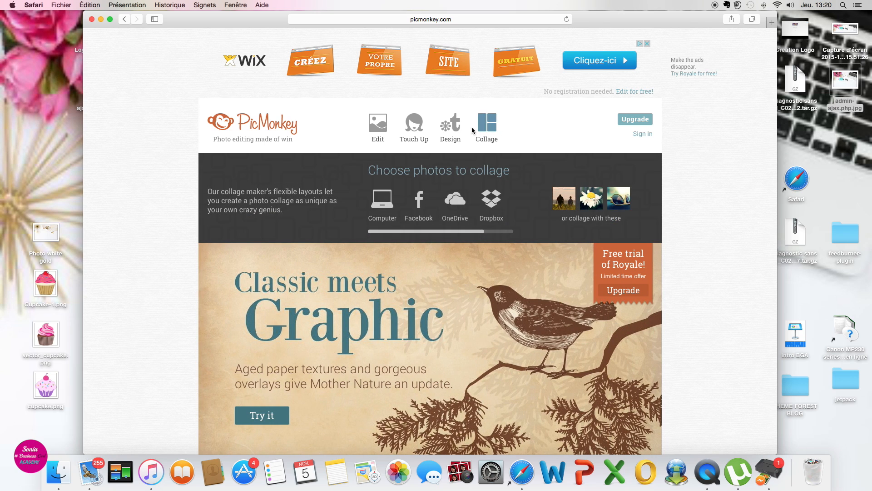
{"action": "mouse_move", "coordinate": [459, 127]}
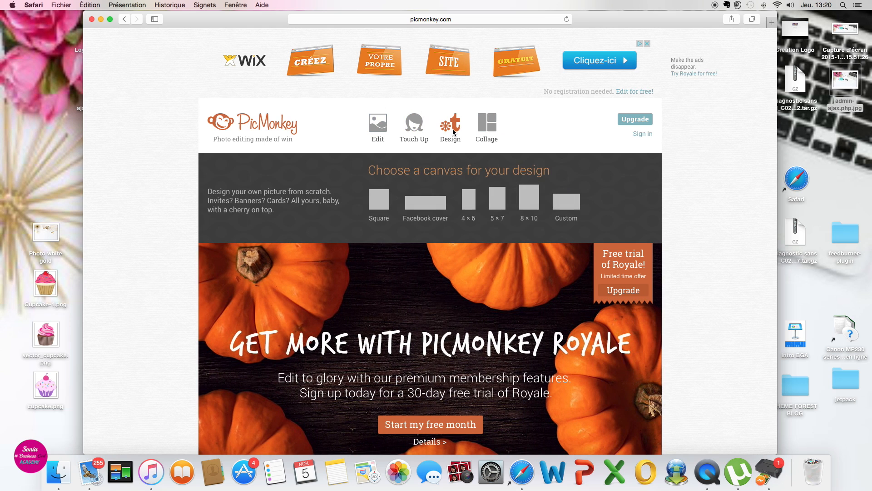
{"action": "left_click", "coordinate": [380, 207]}
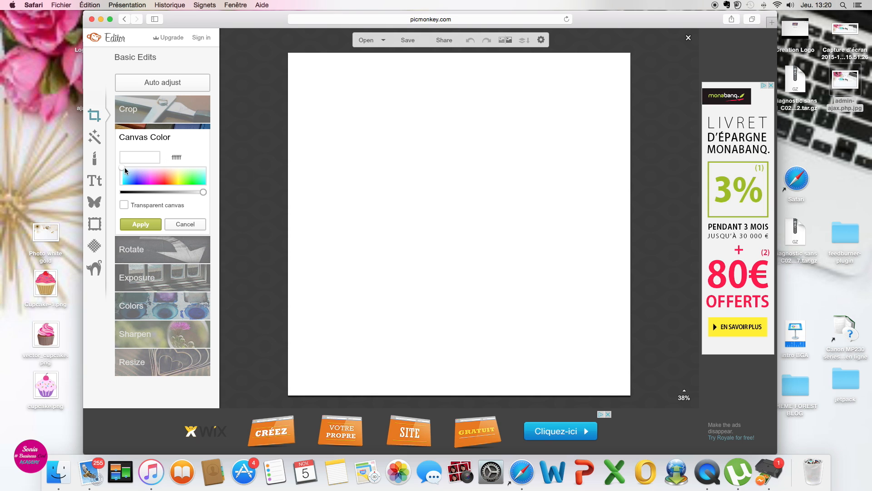
Make the canvas background transparent and apply the canvas color change.
{"action": "mouse_move", "coordinate": [122, 167]}
{"action": "left_mouse_down"}
{"action": "mouse_move", "coordinate": [150, 179]}
{"action": "mouse_move", "coordinate": [200, 177]}
{"action": "mouse_move", "coordinate": [122, 169]}
{"action": "left_mouse_up"}
{"action": "left_click", "coordinate": [124, 204]}
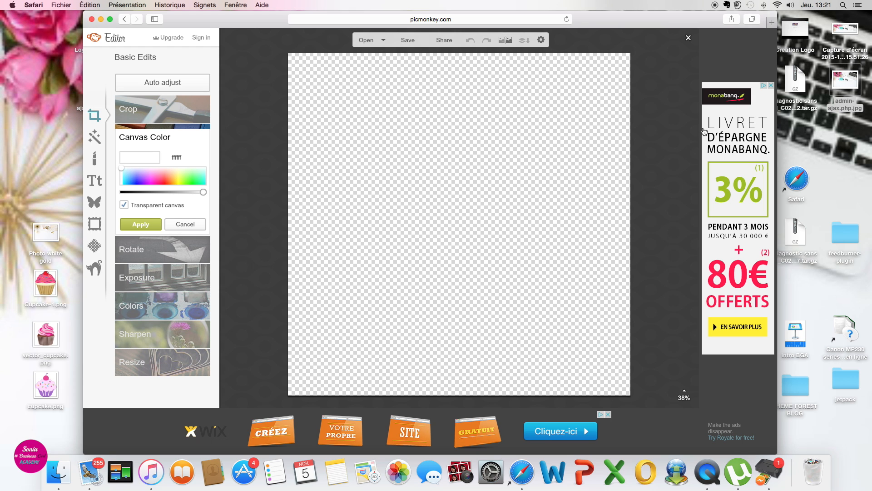
{"action": "left_click", "coordinate": [123, 205]}
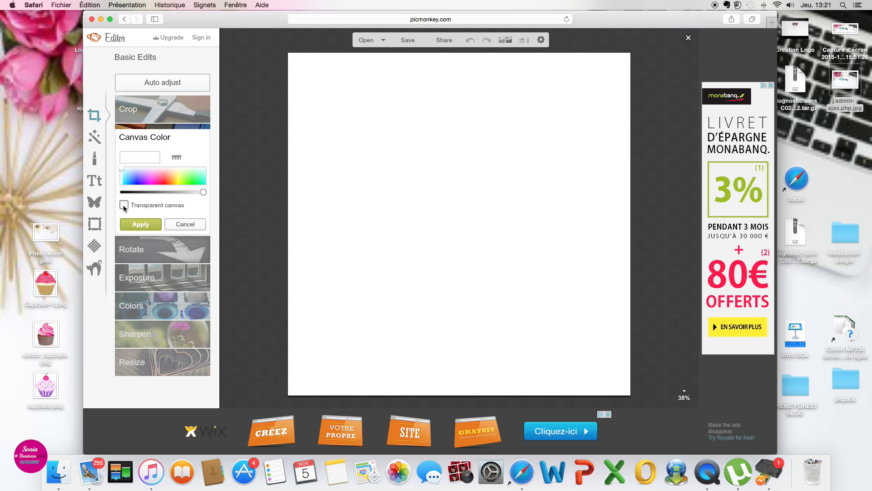
{"action": "left_click", "coordinate": [124, 205]}
{"action": "left_click", "coordinate": [136, 225]}
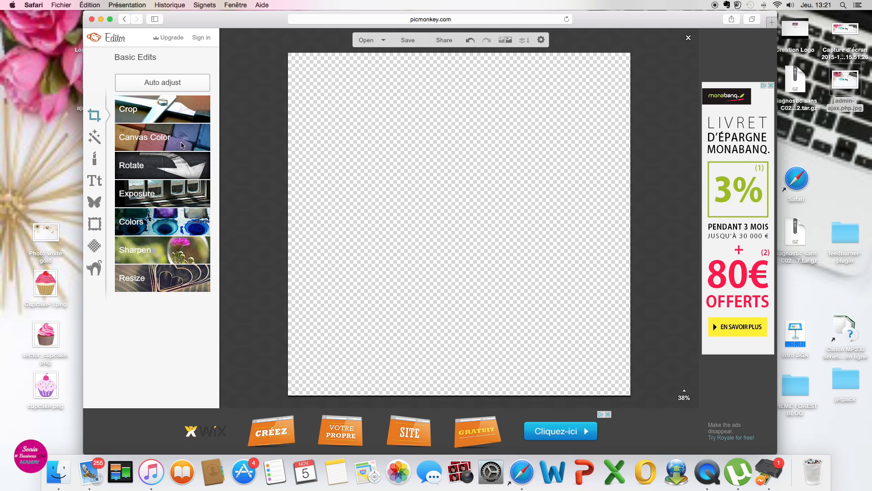
Look through the overlay categories from General down to Scrapbooky and return to the start of the list.
{"action": "left_click", "coordinate": [93, 202]}
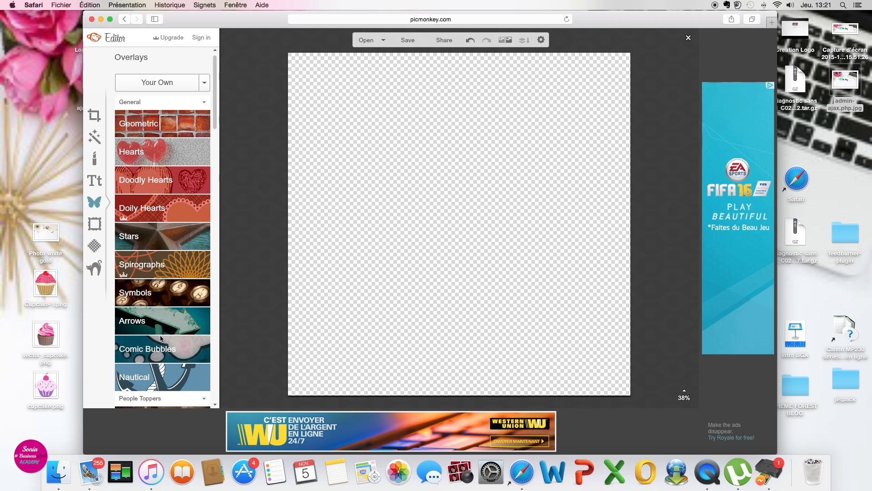
{"action": "left_click", "coordinate": [214, 404]}
{"action": "left_click", "coordinate": [214, 404]}
{"action": "left_click", "coordinate": [214, 404]}
{"action": "left_click", "coordinate": [215, 404]}
{"action": "left_click", "coordinate": [215, 404]}
{"action": "left_click", "coordinate": [214, 404]}
{"action": "left_click", "coordinate": [215, 405]}
{"action": "left_click", "coordinate": [214, 404]}
{"action": "left_click", "coordinate": [214, 405]}
{"action": "left_click", "coordinate": [214, 405]}
{"action": "left_click", "coordinate": [214, 404]}
{"action": "left_click", "coordinate": [214, 405]}
{"action": "left_click", "coordinate": [214, 404]}
{"action": "left_click", "coordinate": [215, 404]}
{"action": "left_click", "coordinate": [215, 405]}
{"action": "left_click", "coordinate": [214, 405]}
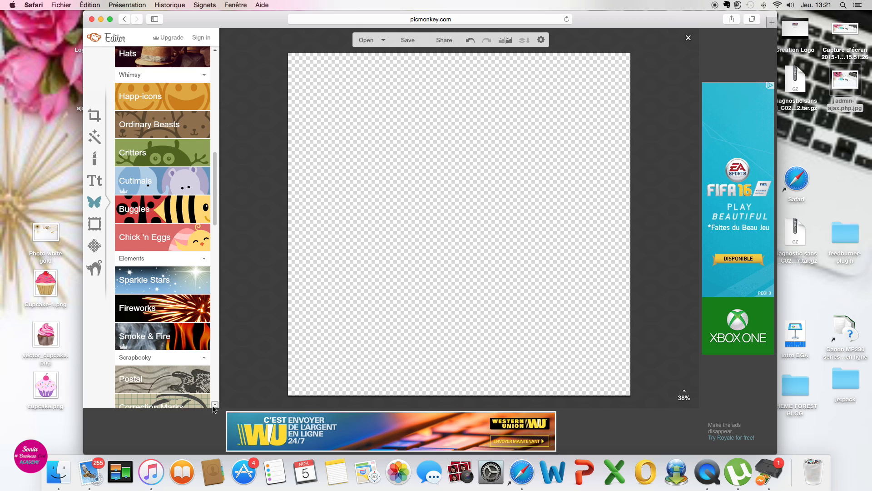
{"action": "left_click", "coordinate": [214, 405]}
{"action": "left_click", "coordinate": [214, 404]}
{"action": "left_click", "coordinate": [214, 405]}
{"action": "left_click", "coordinate": [214, 404]}
{"action": "left_click", "coordinate": [215, 404]}
{"action": "left_click", "coordinate": [215, 404]}
{"action": "left_click", "coordinate": [214, 404]}
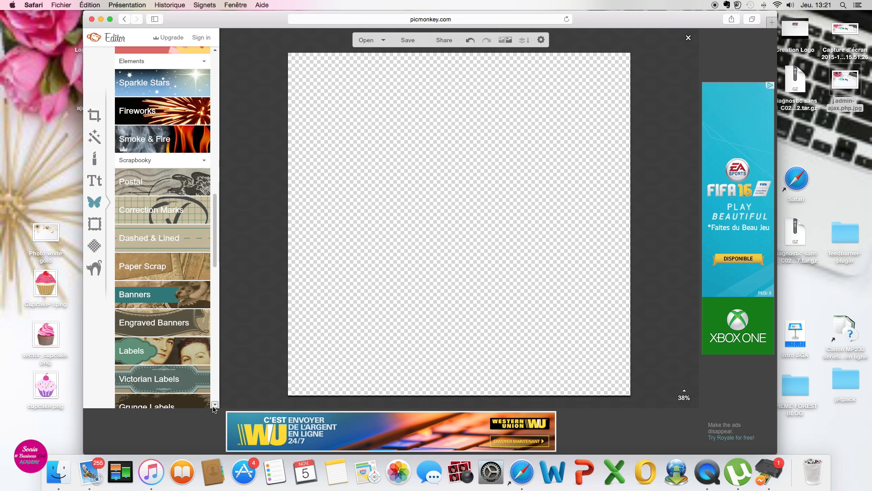
{"action": "left_click", "coordinate": [215, 53]}
{"action": "left_click", "coordinate": [215, 53]}
{"action": "left_click", "coordinate": [215, 53]}
{"action": "left_click", "coordinate": [215, 53]}
{"action": "left_click", "coordinate": [215, 53]}
{"action": "left_click", "coordinate": [215, 53]}
{"action": "left_click", "coordinate": [215, 52]}
{"action": "left_click", "coordinate": [216, 53]}
{"action": "left_click", "coordinate": [216, 53]}
{"action": "left_click", "coordinate": [215, 52]}
{"action": "left_click", "coordinate": [216, 52]}
{"action": "left_click", "coordinate": [215, 52]}
{"action": "left_click", "coordinate": [215, 53]}
{"action": "left_click", "coordinate": [215, 53]}
{"action": "left_click", "coordinate": [215, 52]}
{"action": "left_click", "coordinate": [215, 53]}
{"action": "left_click", "coordinate": [215, 53]}
{"action": "left_click", "coordinate": [215, 52]}
{"action": "left_click", "coordinate": [215, 53]}
{"action": "left_click", "coordinate": [215, 53]}
{"action": "left_click", "coordinate": [216, 53]}
{"action": "left_click", "coordinate": [215, 53]}
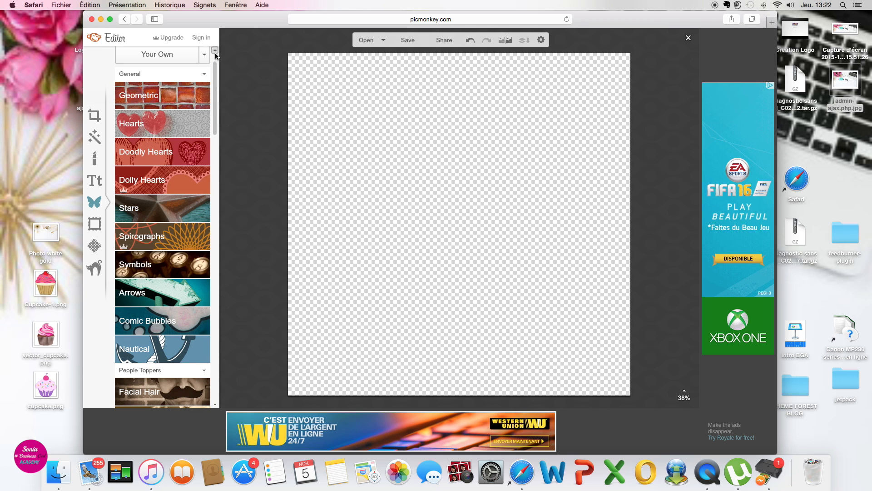
{"action": "left_click", "coordinate": [215, 52]}
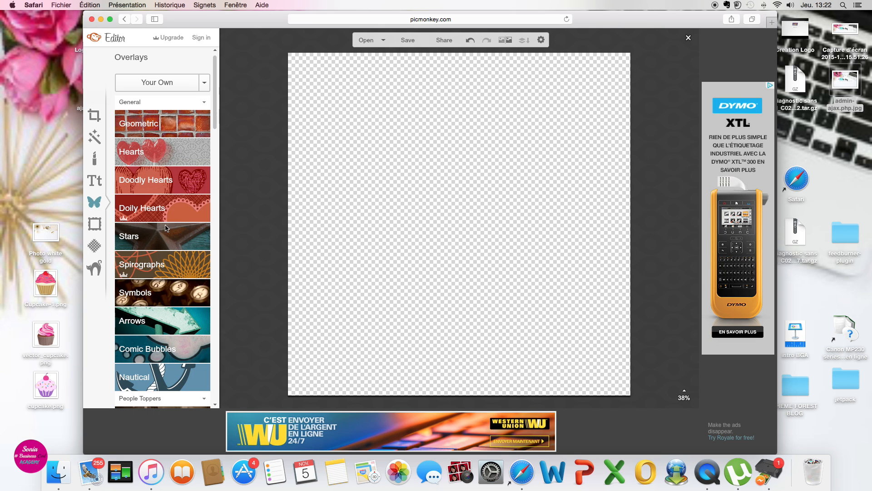
Add a circle from the Geometric overlays and enlarge it around the middle of the canvas.
{"action": "left_click", "coordinate": [170, 127]}
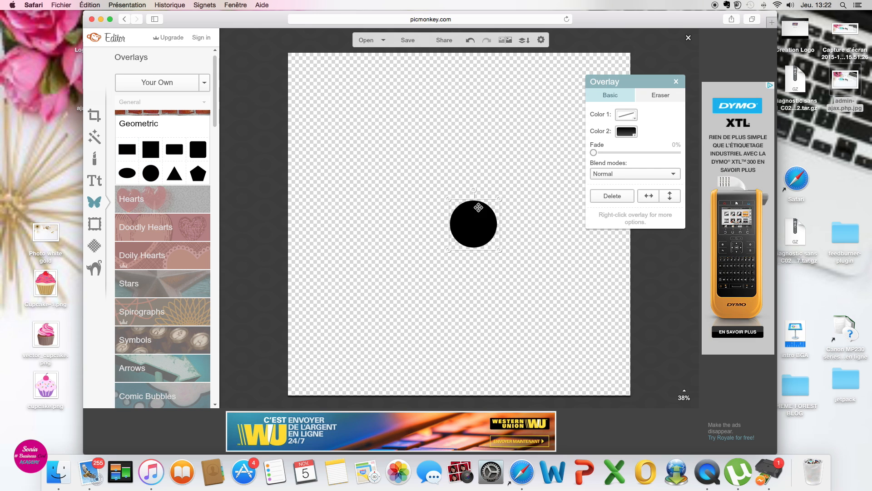
{"action": "left_click_drag", "start_coordinate": [446, 200], "coordinate": [376, 125]}
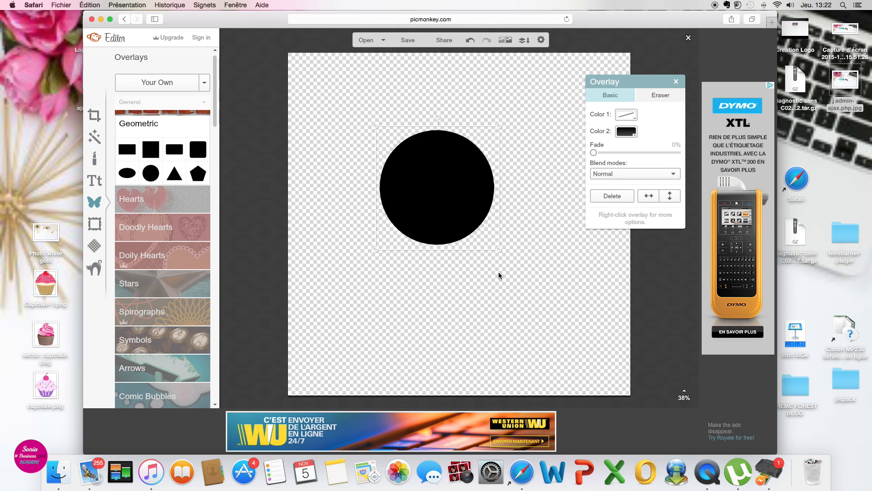
{"action": "left_click_drag", "start_coordinate": [496, 250], "coordinate": [578, 288]}
Set the circle's Color 2 to white (ffffff) and enlarge the circle to a little over half the canvas width.
{"action": "left_click", "coordinate": [627, 132]}
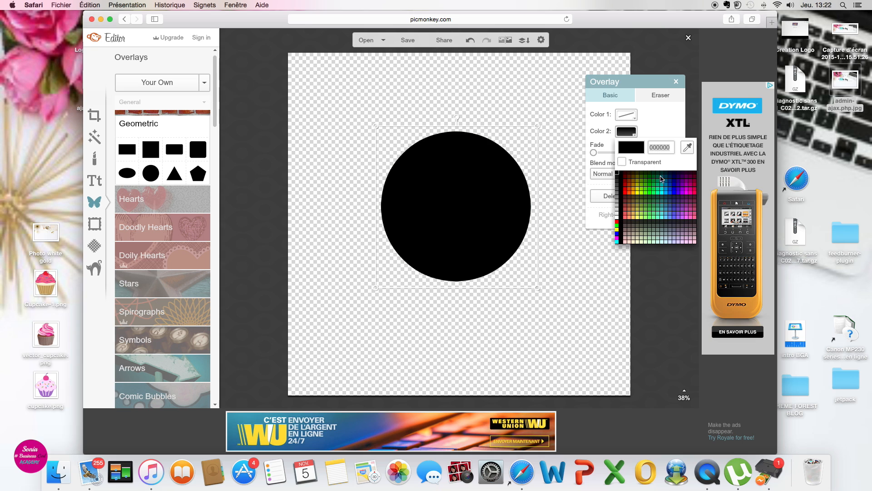
{"action": "left_click", "coordinate": [632, 186]}
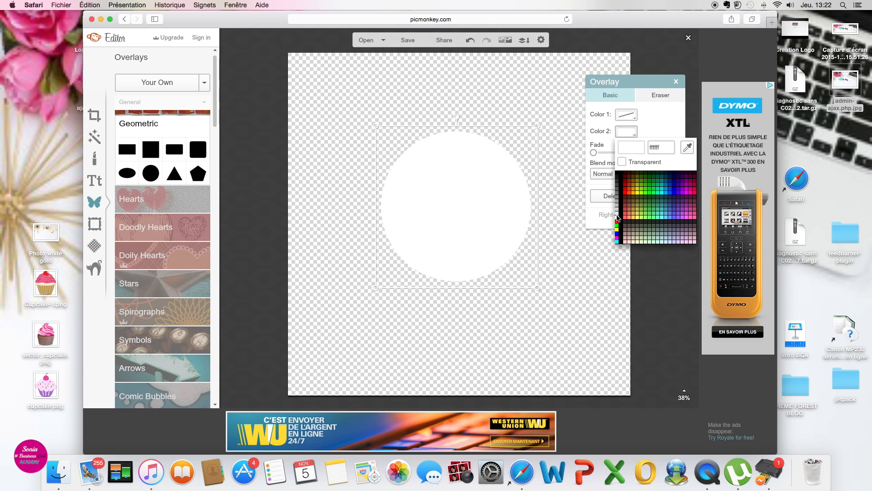
{"action": "left_click", "coordinate": [618, 218]}
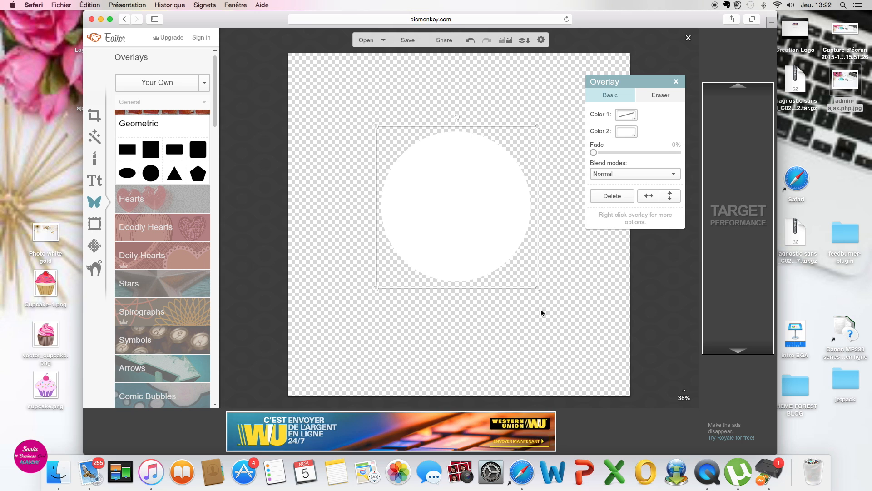
{"action": "left_click_drag", "start_coordinate": [538, 287], "coordinate": [568, 318]}
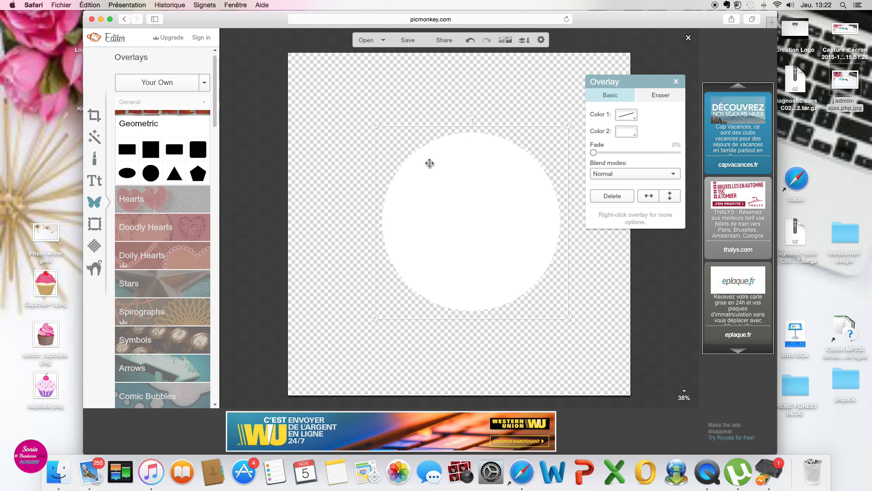
{"action": "left_click_drag", "start_coordinate": [375, 125], "coordinate": [371, 121]}
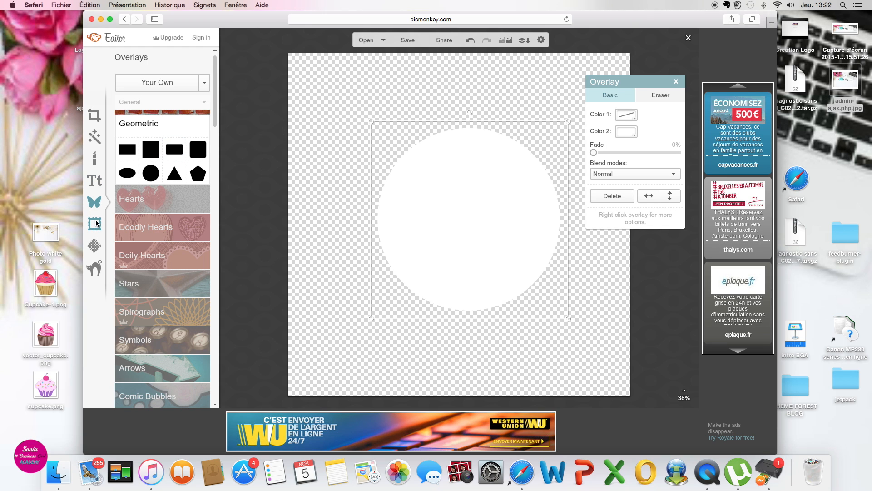
Look through the supplied and own text fonts and choose RNS Camelia.
{"action": "left_click", "coordinate": [94, 181]}
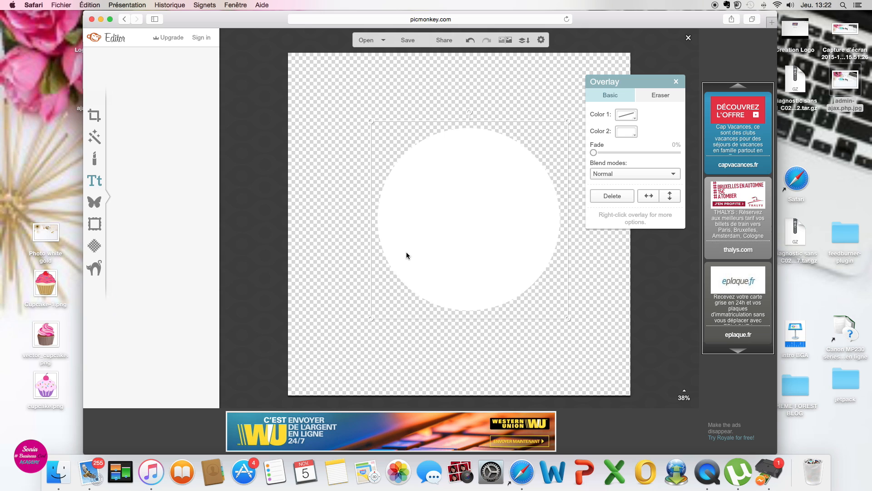
{"action": "left_click", "coordinate": [94, 187]}
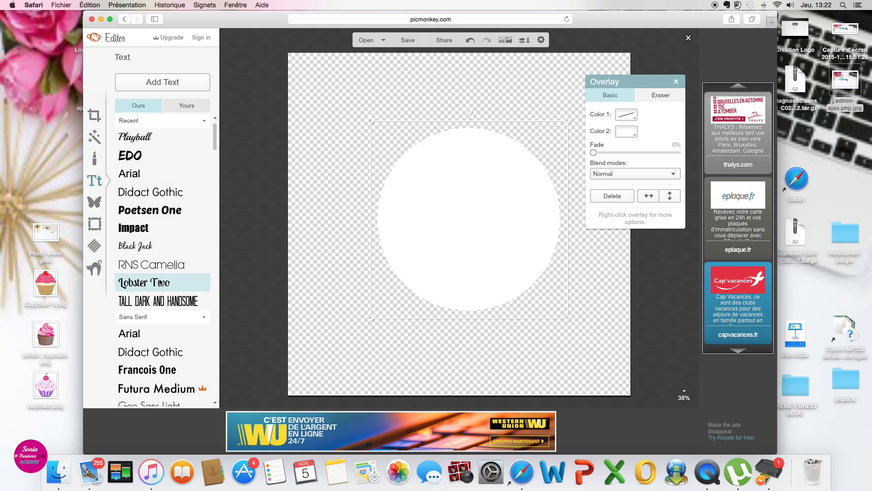
{"action": "left_click", "coordinate": [214, 403]}
{"action": "scroll", "coordinate": [216, 404], "scroll_direction": "down", "scroll_amount": 5}
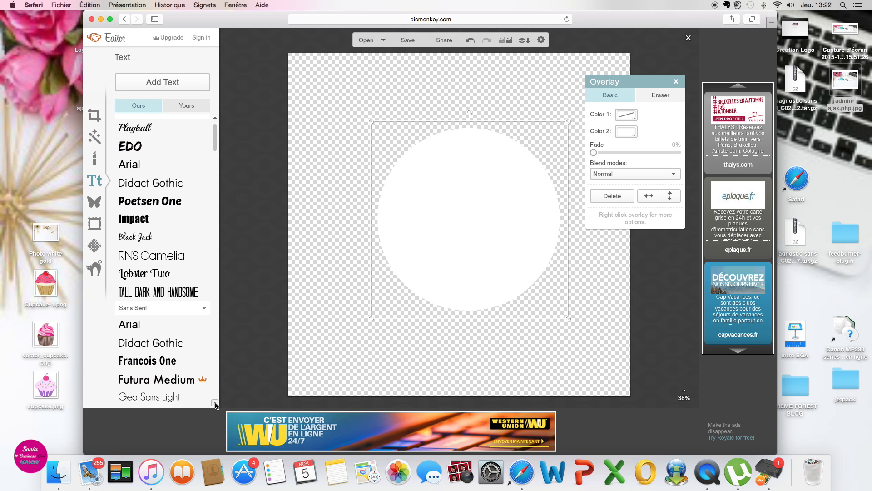
{"action": "left_click", "coordinate": [215, 402]}
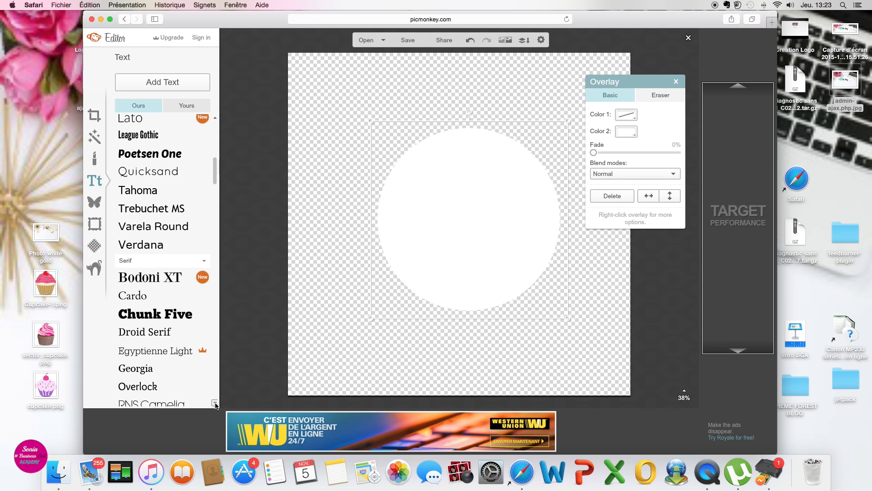
{"action": "scroll", "coordinate": [214, 119], "scroll_direction": "up", "scroll_amount": 10}
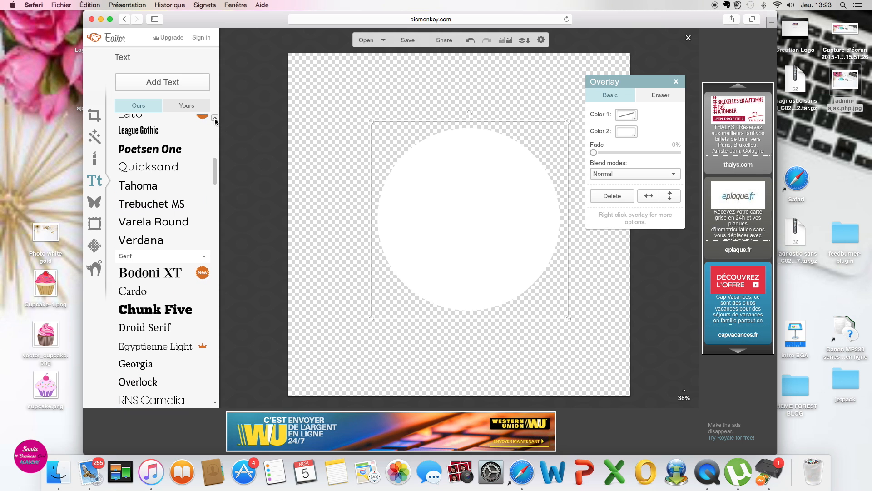
{"action": "left_click", "coordinate": [185, 105]}
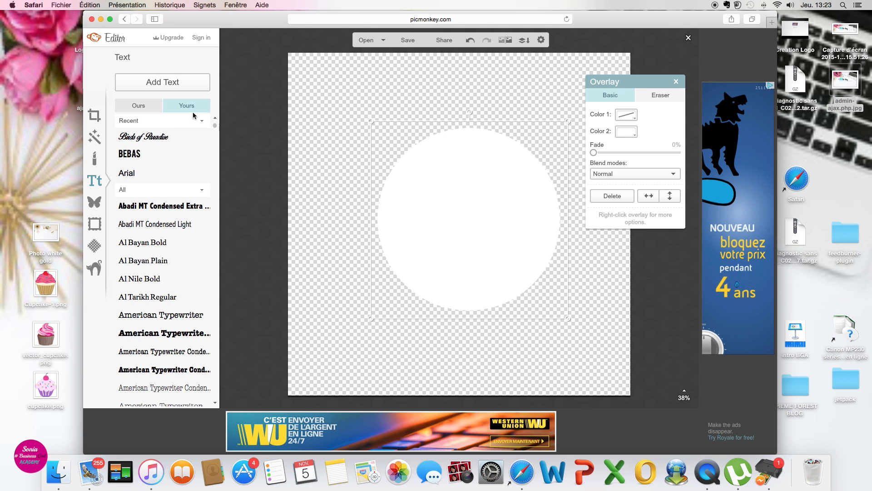
{"action": "left_click", "coordinate": [144, 106]}
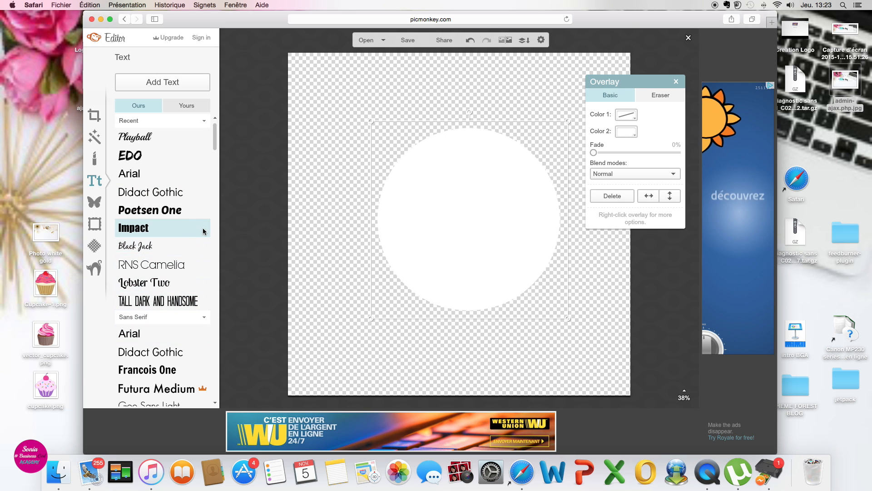
{"action": "left_click", "coordinate": [183, 267]}
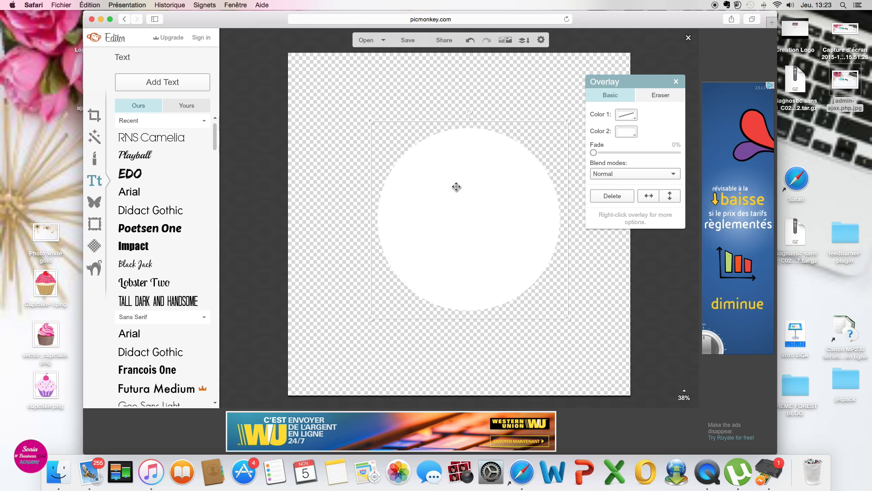
Add a text box over the white circle reading "Mon Blog de" and "Cup Cake" on two lines.
{"action": "left_click", "coordinate": [150, 83]}
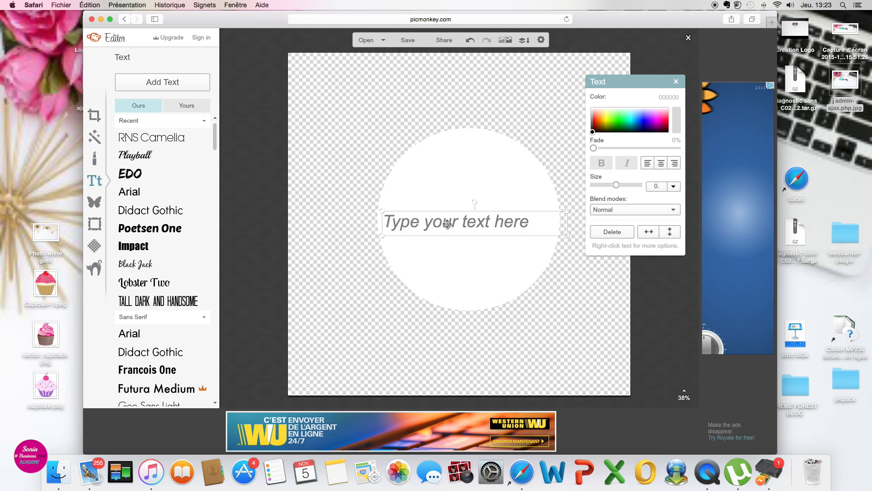
{"action": "left_click", "coordinate": [447, 224]}
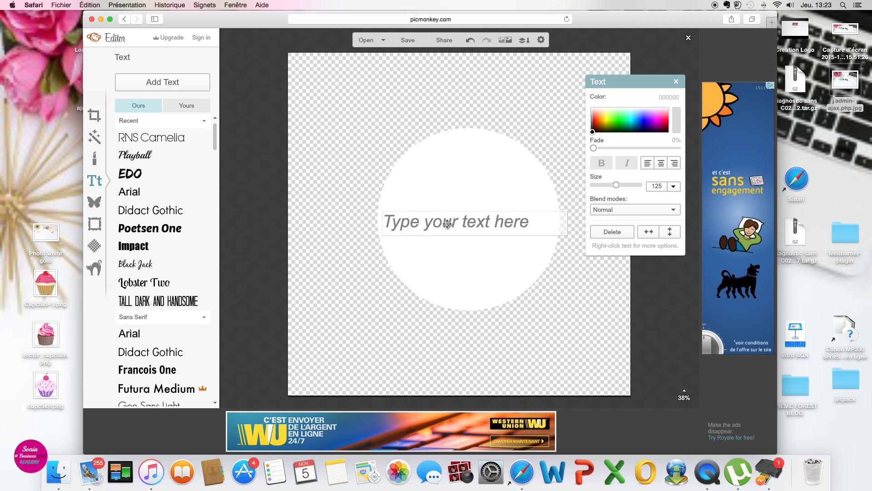
{"action": "type", "text": "Mo"}
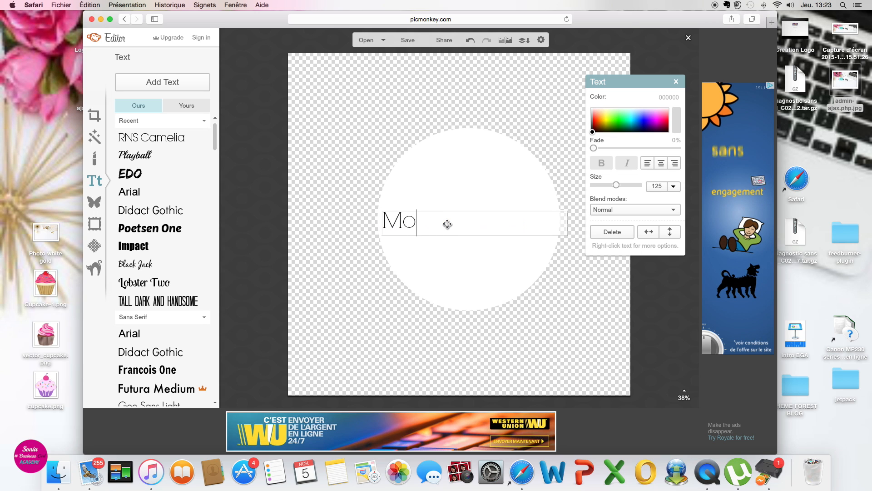
{"action": "type", "text": "n Blog d"}
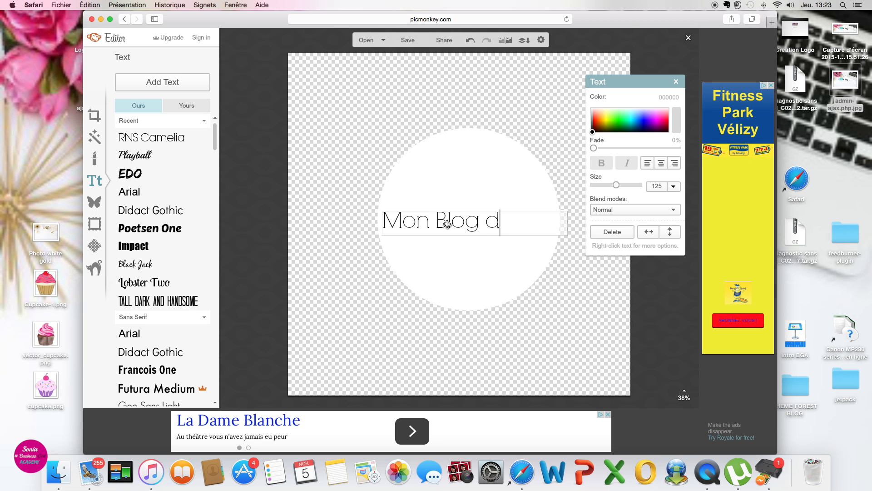
{"action": "type", "text": "e"}
{"action": "key", "text": "Return"}
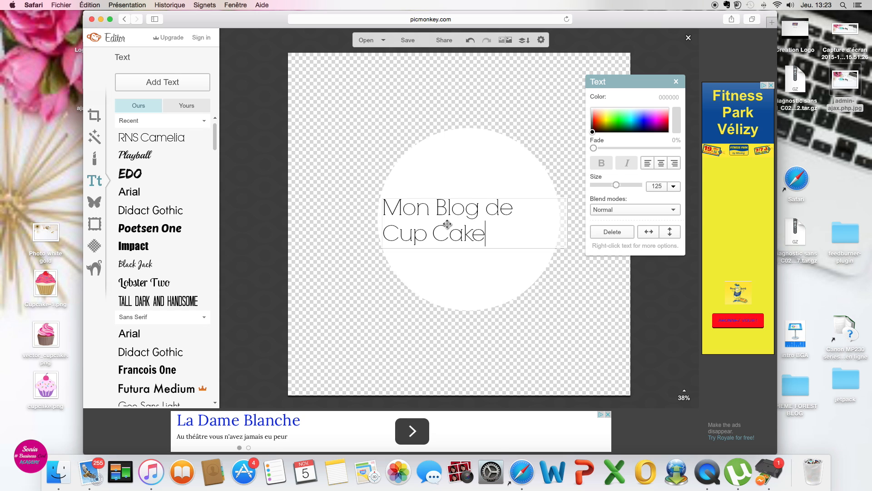
Center-align the two text lines and move the text box to the middle of the white circle.
{"action": "left_click_drag", "start_coordinate": [488, 228], "coordinate": [387, 220]}
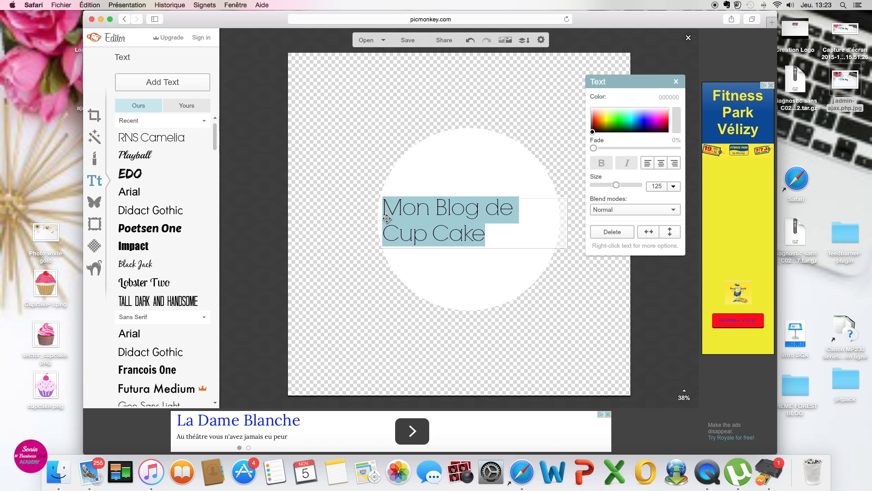
{"action": "left_click", "coordinate": [662, 164]}
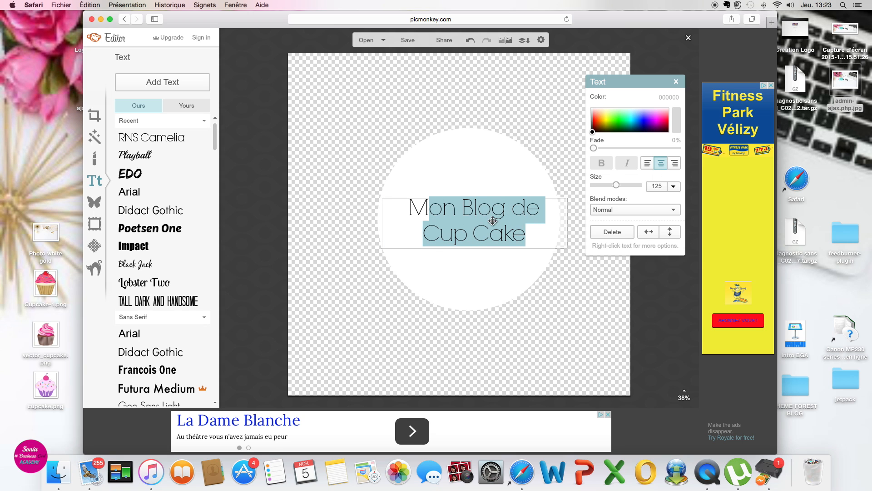
{"action": "left_click_drag", "start_coordinate": [492, 213], "coordinate": [485, 209]}
{"action": "left_click", "coordinate": [515, 273]}
{"action": "mouse_move", "coordinate": [405, 228]}
{"action": "left_mouse_down"}
{"action": "mouse_move", "coordinate": [401, 238]}
{"action": "mouse_move", "coordinate": [396, 227]}
{"action": "left_mouse_up"}
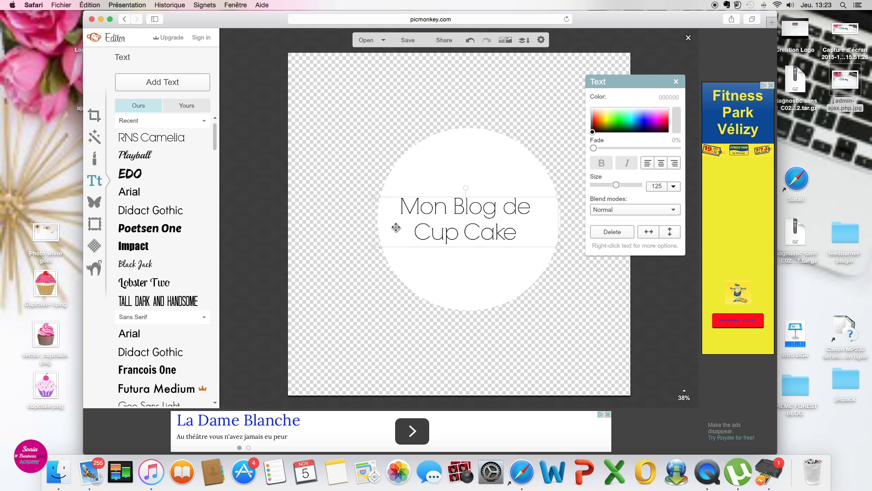
Move the white circle away from behind the text toward the canvas's upper-left corner.
{"action": "left_click", "coordinate": [455, 280]}
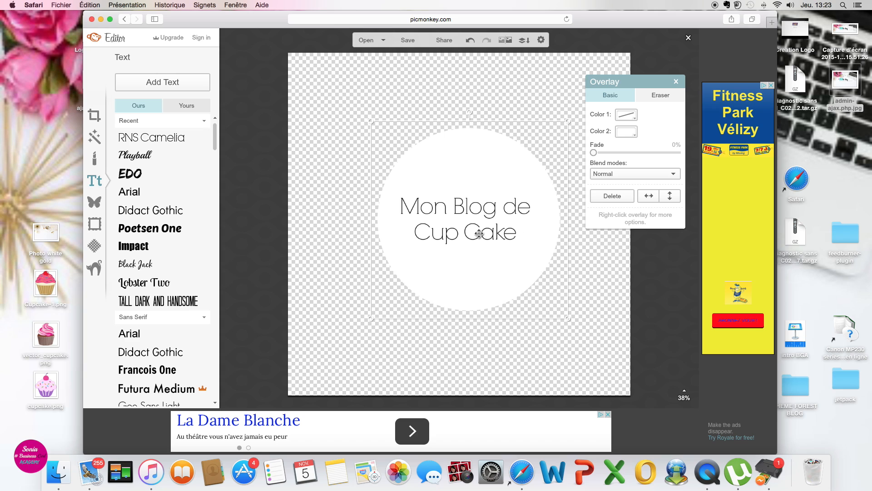
{"action": "left_click", "coordinate": [571, 266]}
{"action": "left_click", "coordinate": [500, 237]}
{"action": "left_click", "coordinate": [586, 245]}
{"action": "left_click", "coordinate": [507, 236]}
{"action": "left_click_drag", "start_coordinate": [499, 165], "coordinate": [364, 94]}
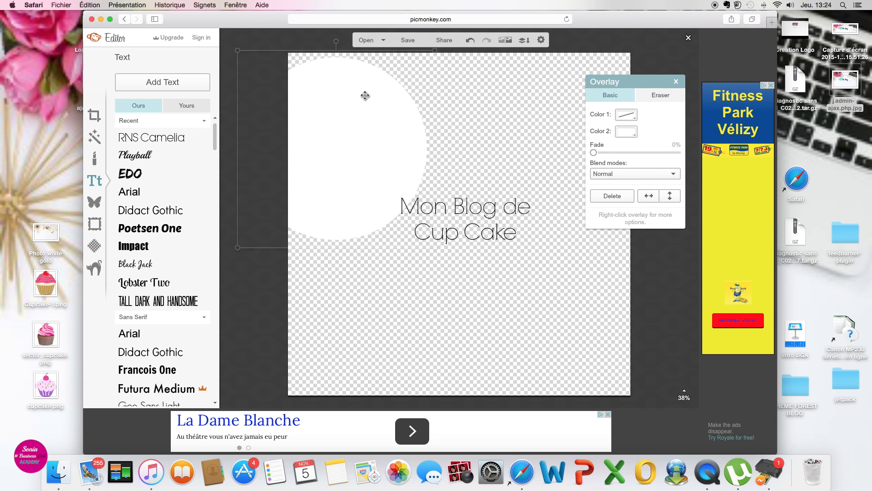
Set the font of the "Mon Blog de" line to Tall Dark and Handsome.
{"action": "left_click", "coordinate": [510, 204]}
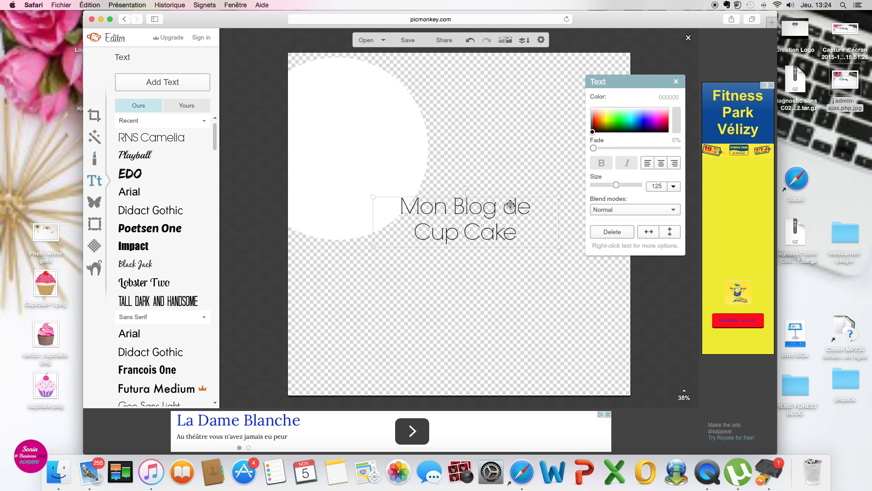
{"action": "double_click", "coordinate": [522, 234]}
{"action": "left_click_drag", "start_coordinate": [522, 235], "coordinate": [418, 232]}
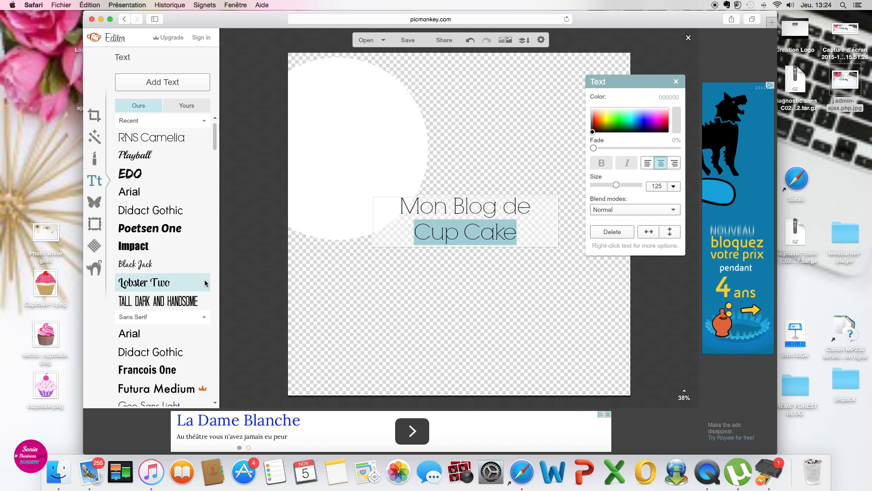
{"action": "left_click", "coordinate": [522, 218]}
{"action": "left_click_drag", "start_coordinate": [531, 211], "coordinate": [395, 207]}
{"action": "left_click", "coordinate": [186, 302]}
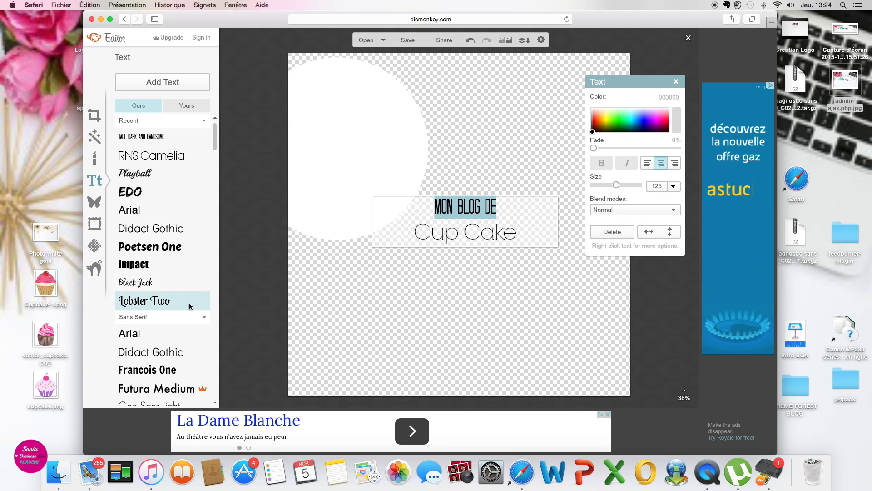
Try Playball, Sue Ellen Francisco and Trashhand on the "Cup Cake" line and settle on the Bilbo Swash Caps font.
{"action": "left_click", "coordinate": [526, 233]}
{"action": "left_click_drag", "start_coordinate": [527, 234], "coordinate": [400, 234]}
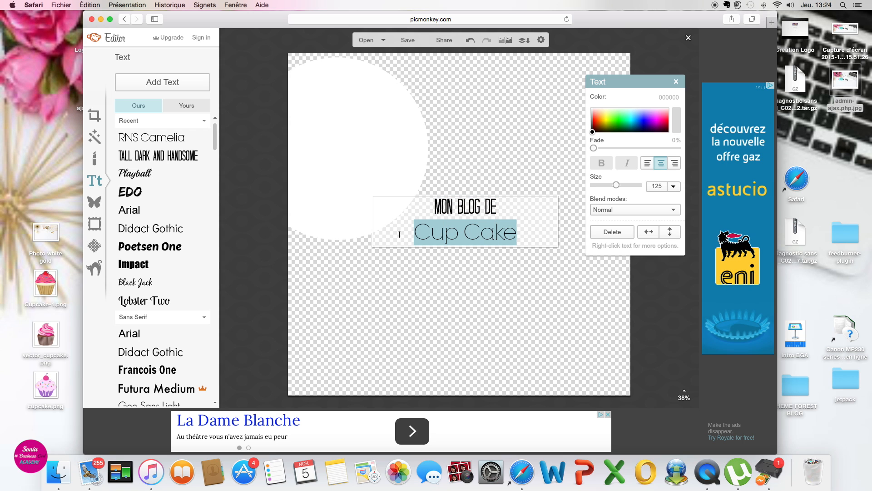
{"action": "left_click", "coordinate": [145, 173]}
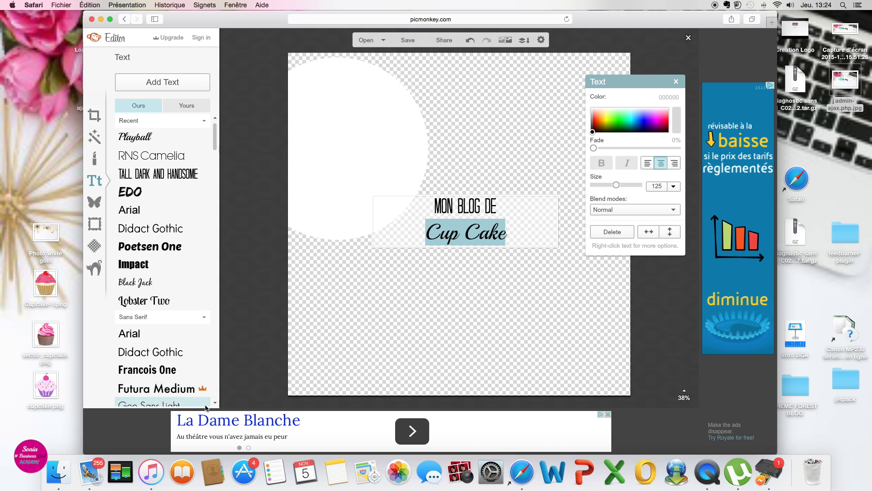
{"action": "scroll", "coordinate": [214, 395], "scroll_direction": "down", "scroll_amount": 2}
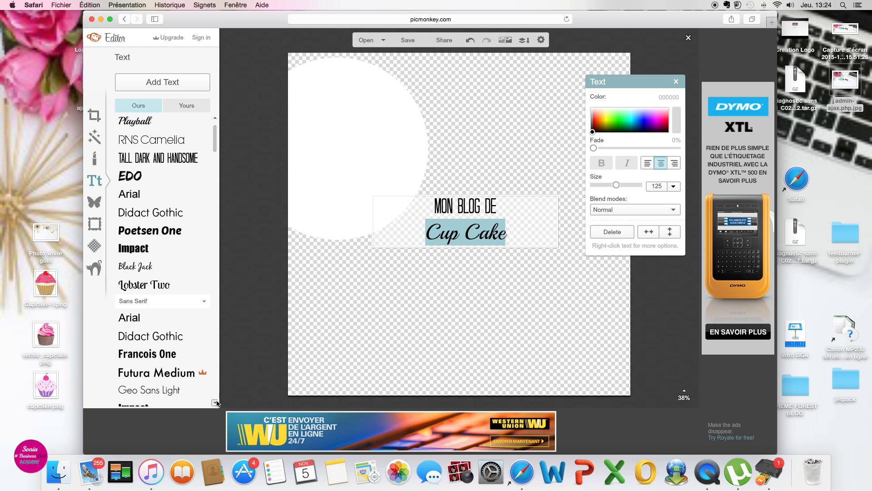
{"action": "scroll", "coordinate": [215, 404], "scroll_direction": "down", "scroll_amount": 3}
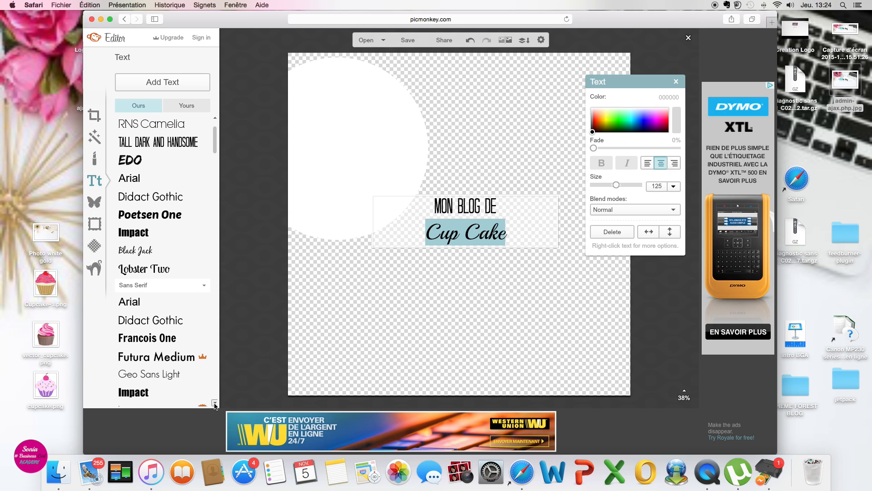
{"action": "scroll", "coordinate": [215, 405], "scroll_direction": "down", "scroll_amount": 10}
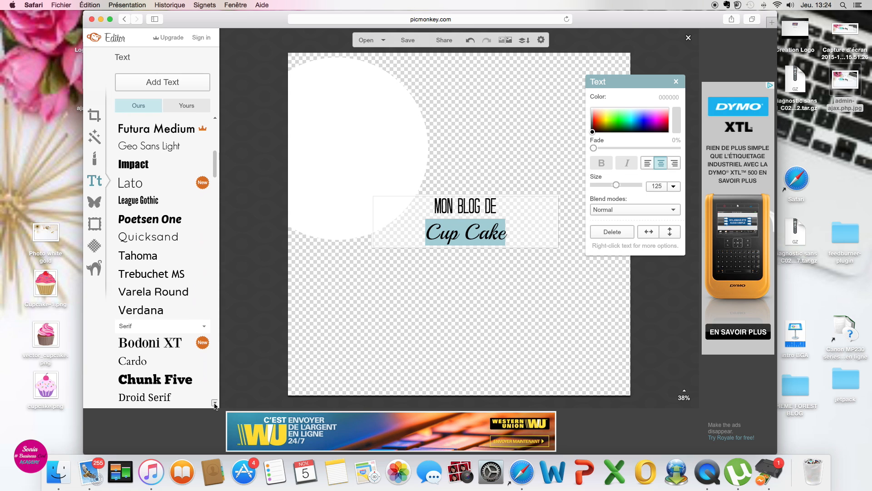
{"action": "scroll", "coordinate": [216, 404], "scroll_direction": "down", "scroll_amount": 1}
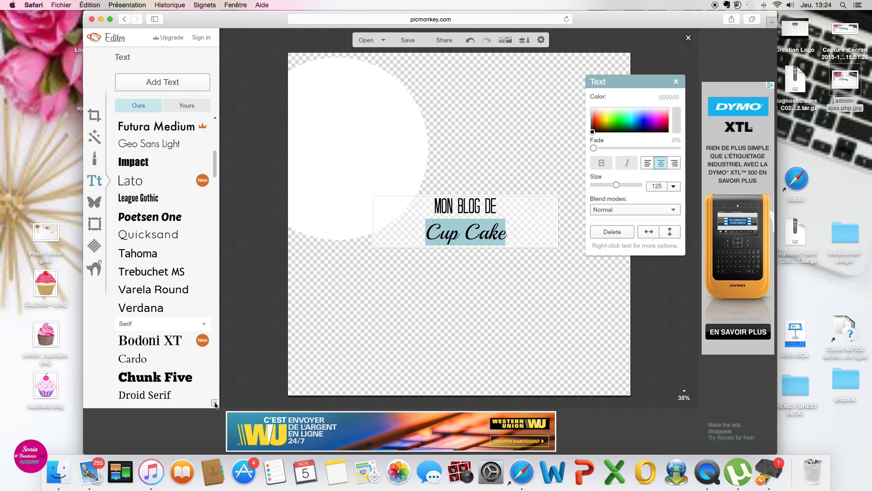
{"action": "scroll", "coordinate": [216, 405], "scroll_direction": "down", "scroll_amount": 3}
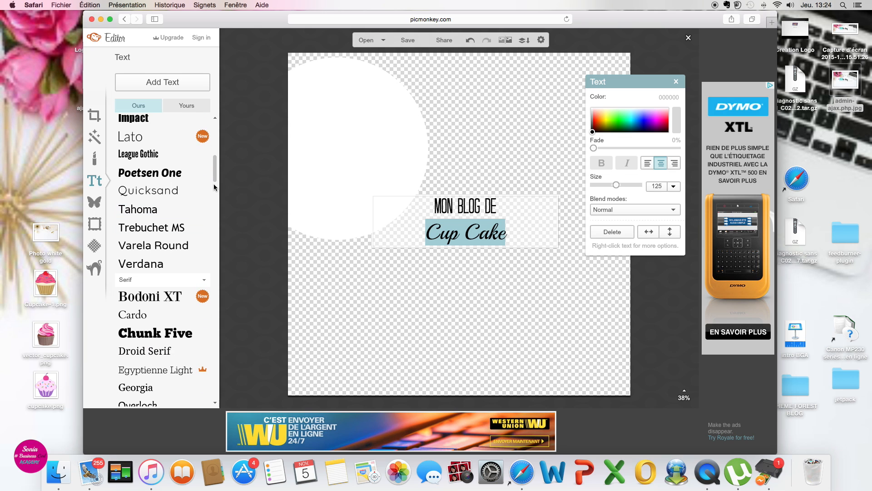
{"action": "left_click_drag", "start_coordinate": [214, 176], "coordinate": [216, 219]}
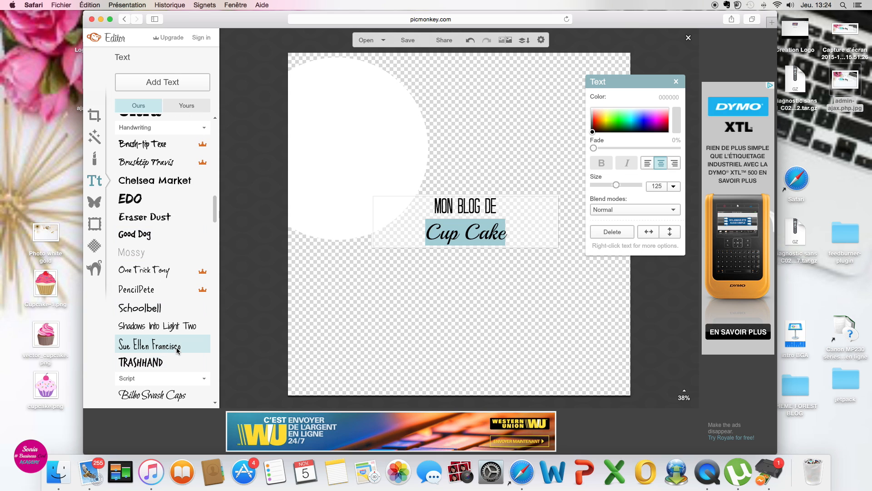
{"action": "left_click", "coordinate": [178, 347]}
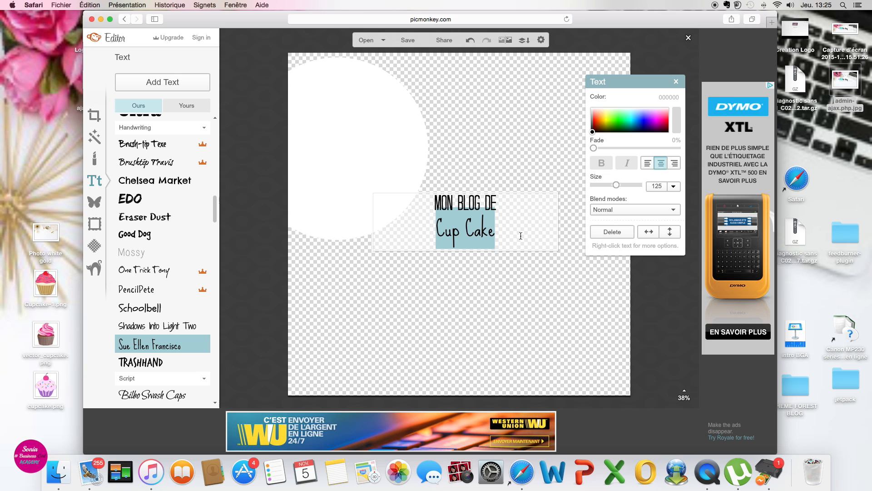
{"action": "left_click", "coordinate": [158, 362]}
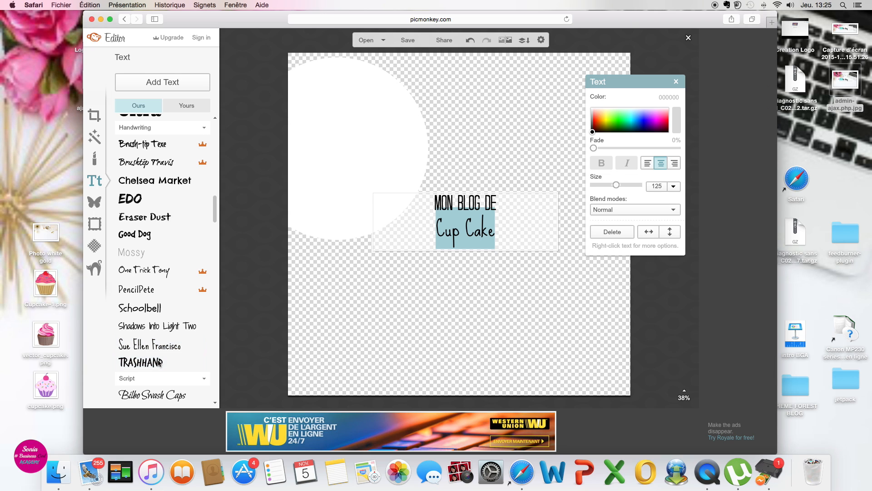
{"action": "left_click", "coordinate": [172, 398]}
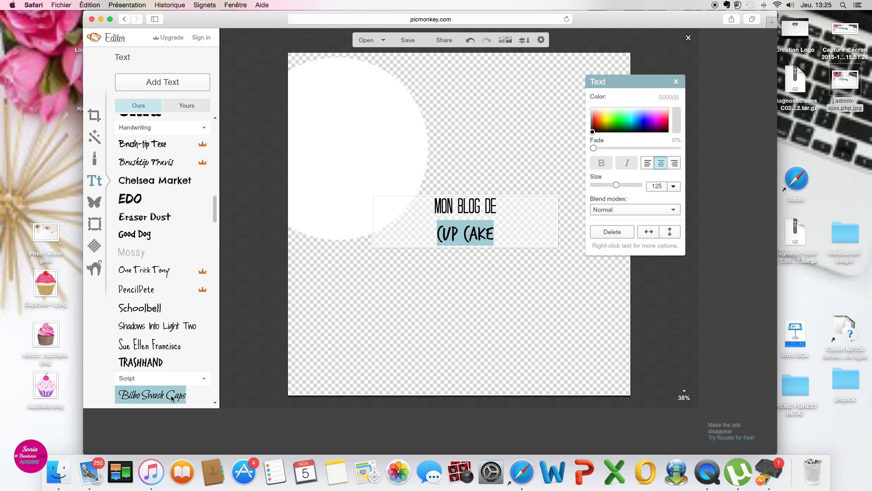
Set the font of the "Mon Blog de" line to Playball.
{"action": "left_click", "coordinate": [492, 210]}
{"action": "left_click_drag", "start_coordinate": [506, 207], "coordinate": [445, 205]}
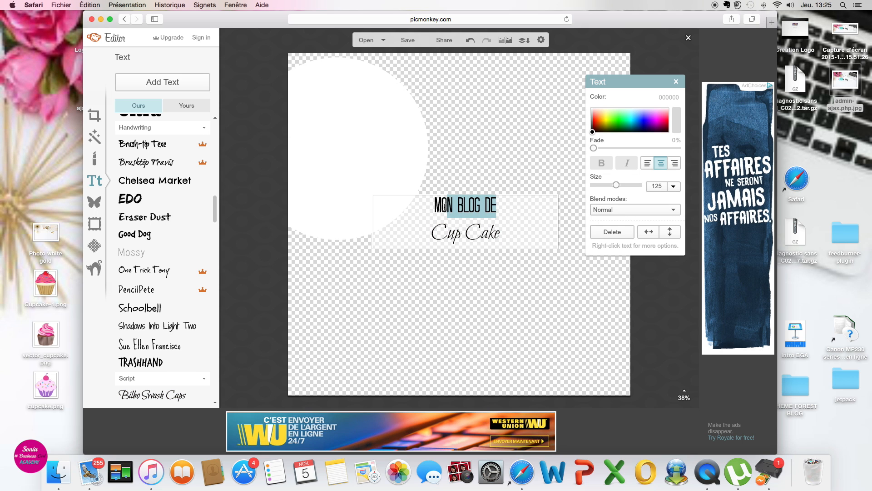
{"action": "left_click", "coordinate": [215, 117]}
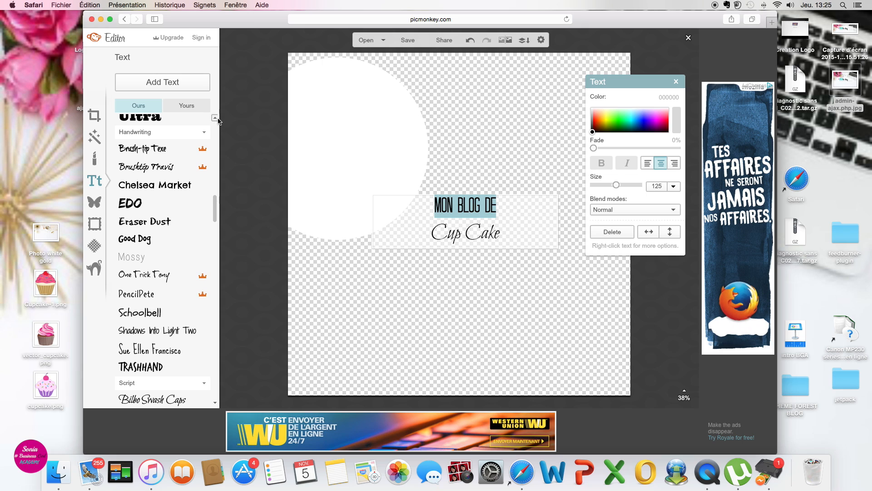
{"action": "left_click", "coordinate": [216, 118]}
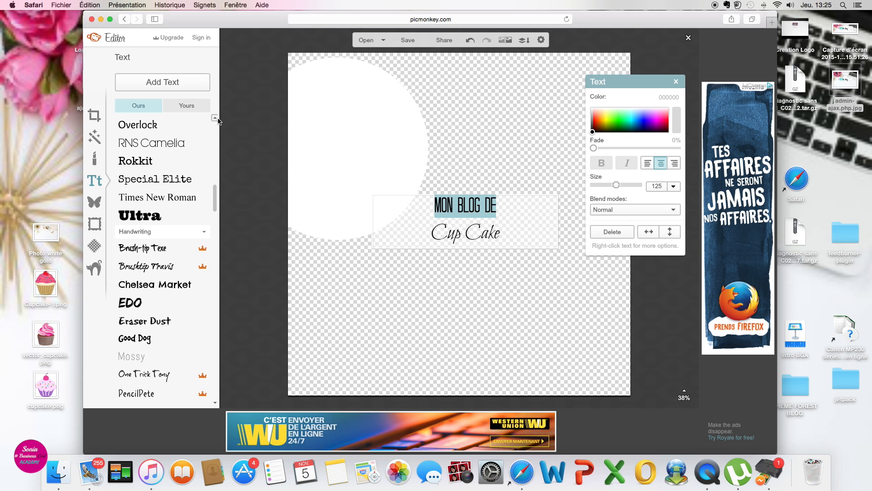
{"action": "left_click", "coordinate": [215, 118]}
{"action": "left_click", "coordinate": [215, 118]}
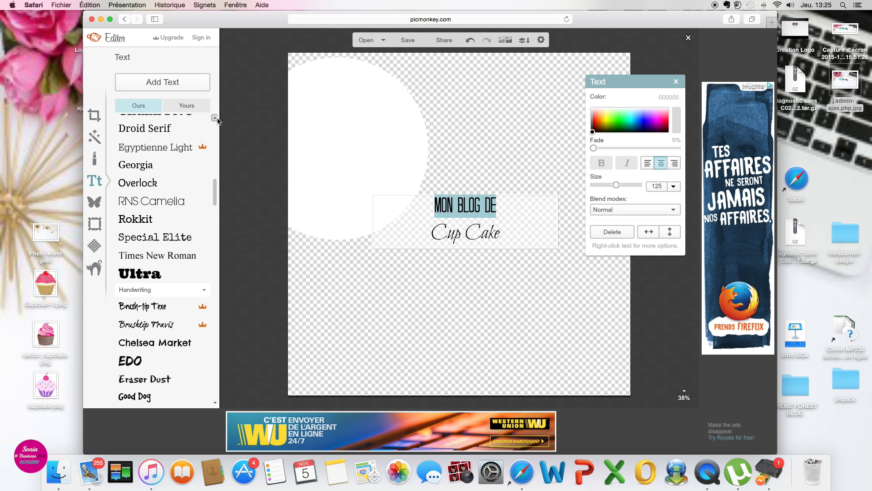
{"action": "left_click_drag", "start_coordinate": [217, 193], "coordinate": [216, 140]}
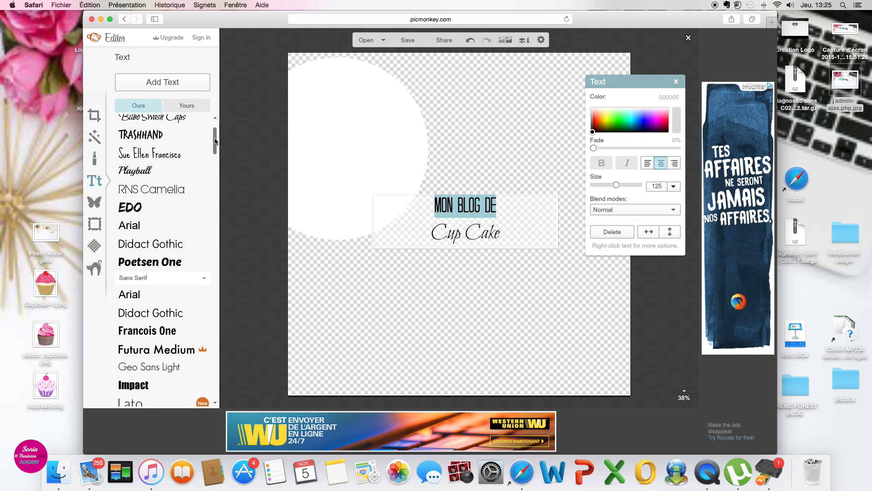
{"action": "left_click", "coordinate": [152, 173]}
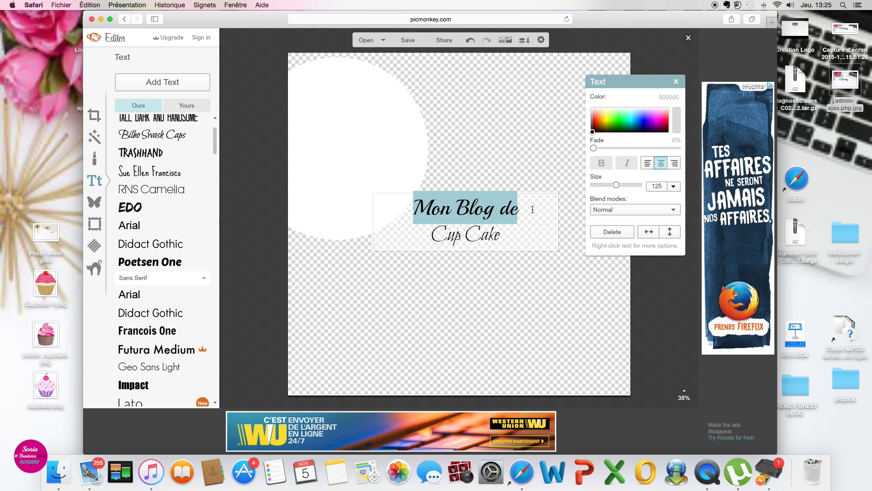
Color the "Cup Cake" line bright pink (ff1cd8).
{"action": "left_click", "coordinate": [525, 263]}
{"action": "double_click", "coordinate": [503, 238]}
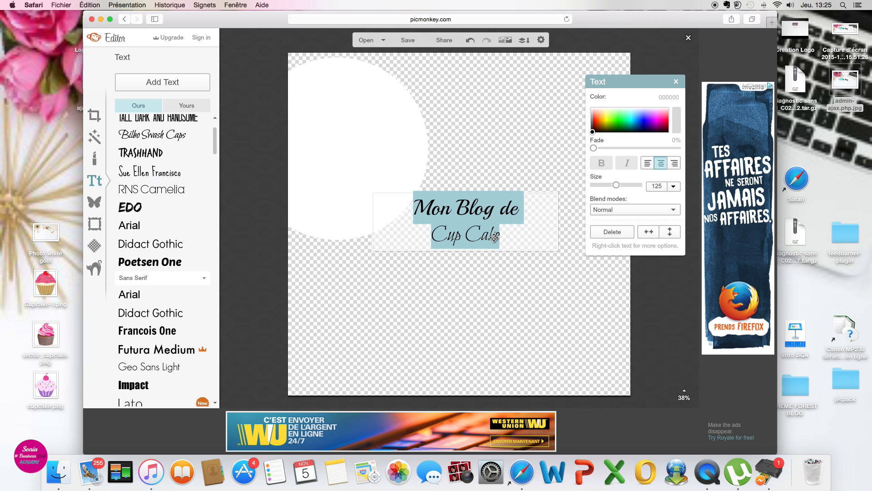
{"action": "left_click", "coordinate": [494, 237]}
{"action": "left_click_drag", "start_coordinate": [501, 237], "coordinate": [430, 236]}
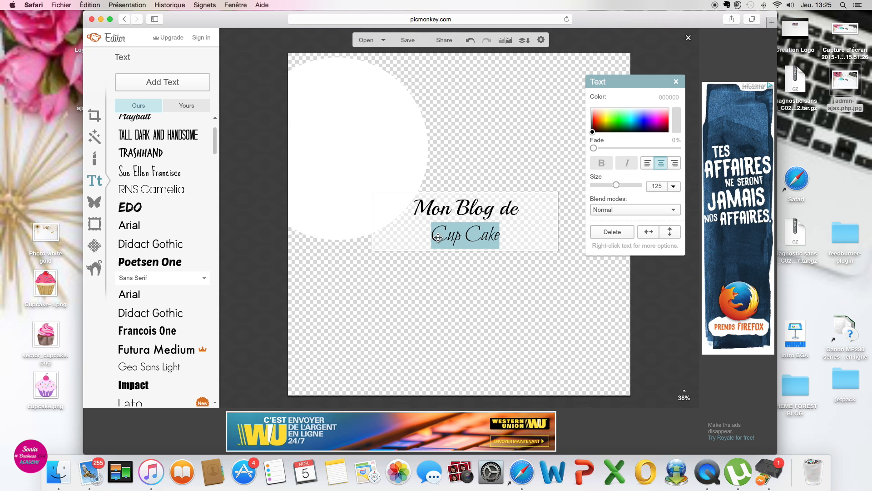
{"action": "left_click", "coordinate": [657, 122]}
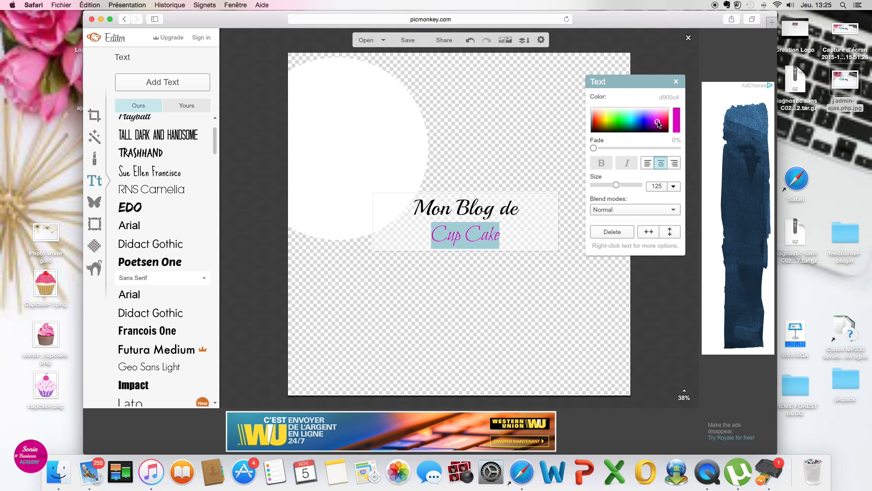
{"action": "left_click", "coordinate": [658, 119]}
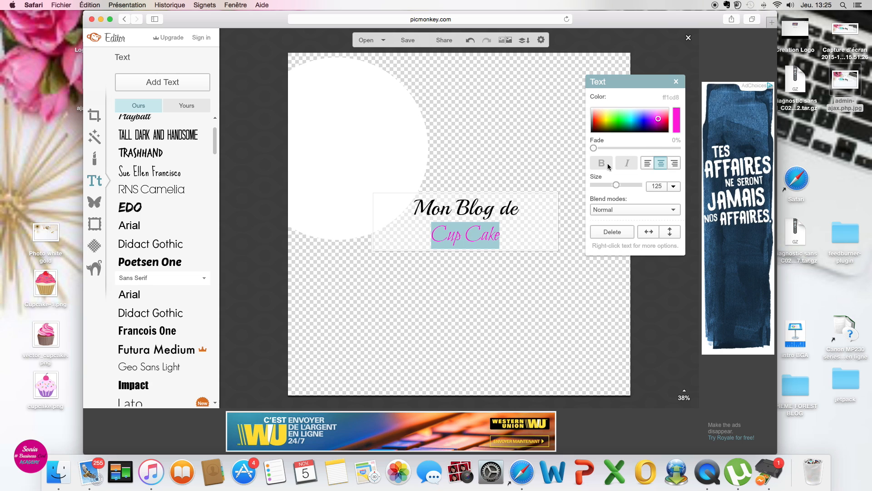
Color only the word "Blog" in the first text line blue.
{"action": "left_click", "coordinate": [510, 220]}
{"action": "left_click_drag", "start_coordinate": [494, 208], "coordinate": [461, 206]}
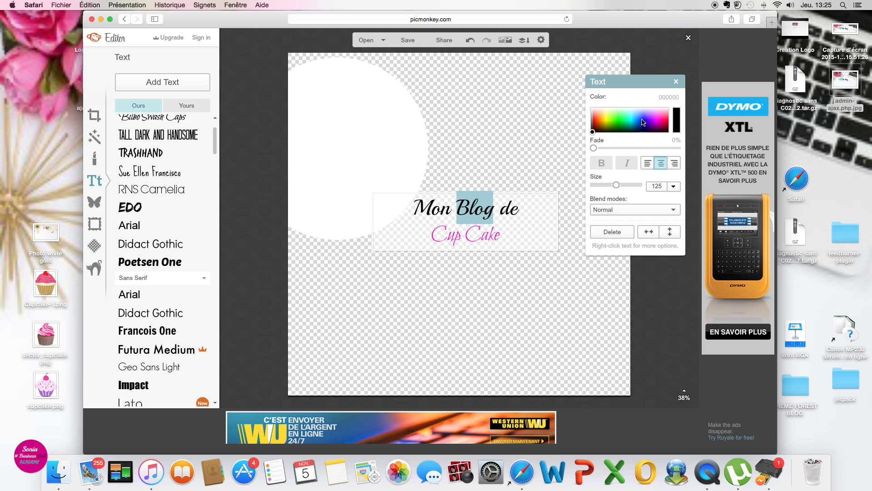
{"action": "left_click", "coordinate": [528, 225]}
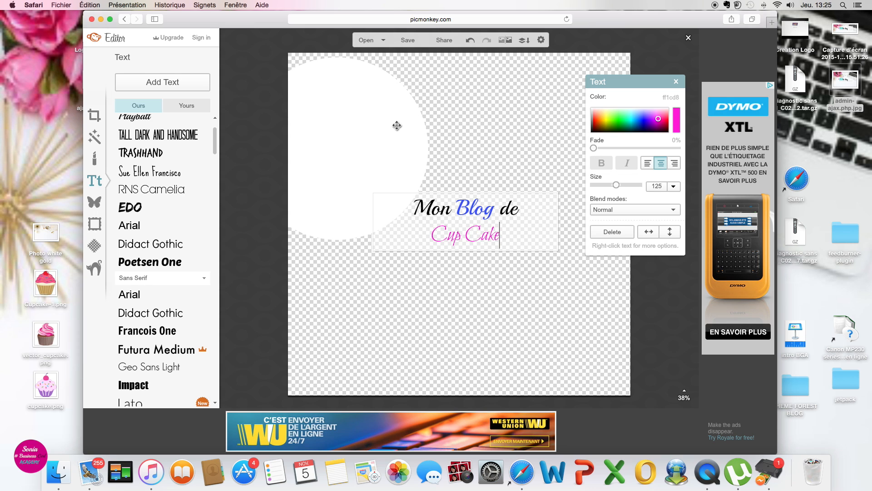
Enlarge the text until its first line nearly spans the circle's width, and move the white circle back behind the text.
{"action": "left_click", "coordinate": [494, 199]}
{"action": "left_click_drag", "start_coordinate": [415, 142], "coordinate": [436, 118]}
{"action": "left_click", "coordinate": [469, 208]}
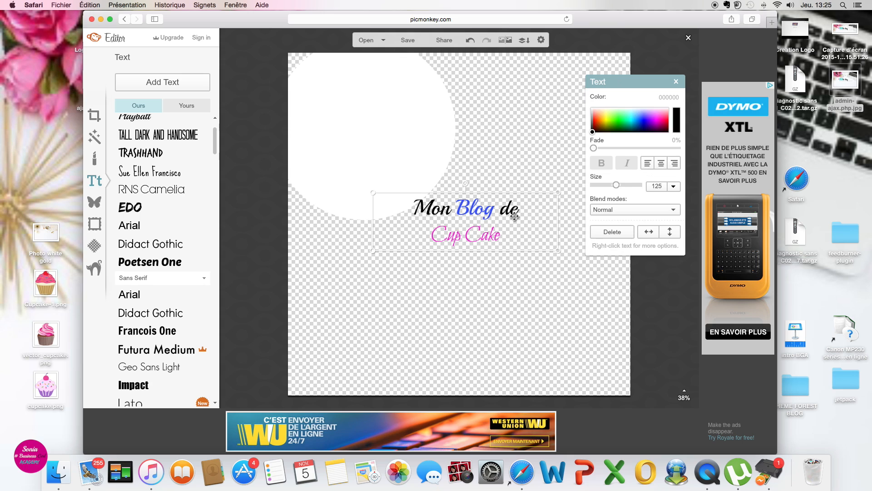
{"action": "left_click_drag", "start_coordinate": [615, 184], "coordinate": [623, 185]}
{"action": "left_click_drag", "start_coordinate": [388, 126], "coordinate": [486, 210]}
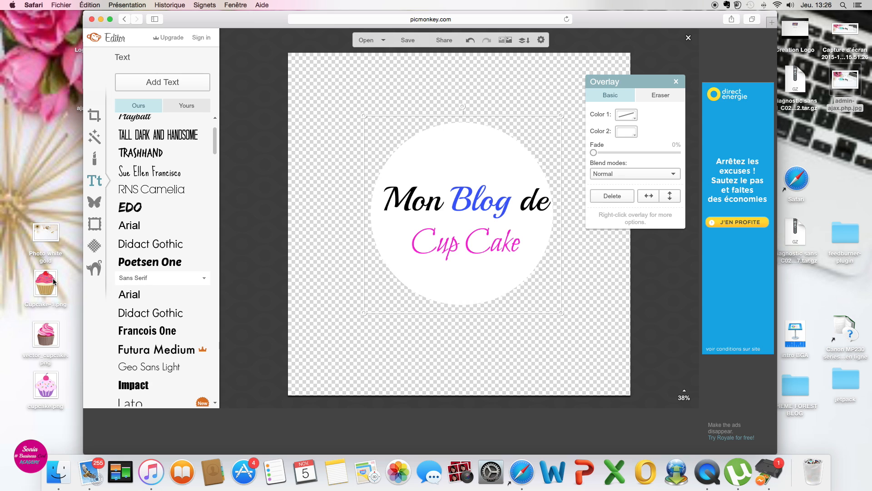
Try to bring the desktop image Cupcake-1.png onto the canvas, directly and by opening a file from the computer.
{"action": "left_click_drag", "start_coordinate": [47, 288], "coordinate": [432, 163]}
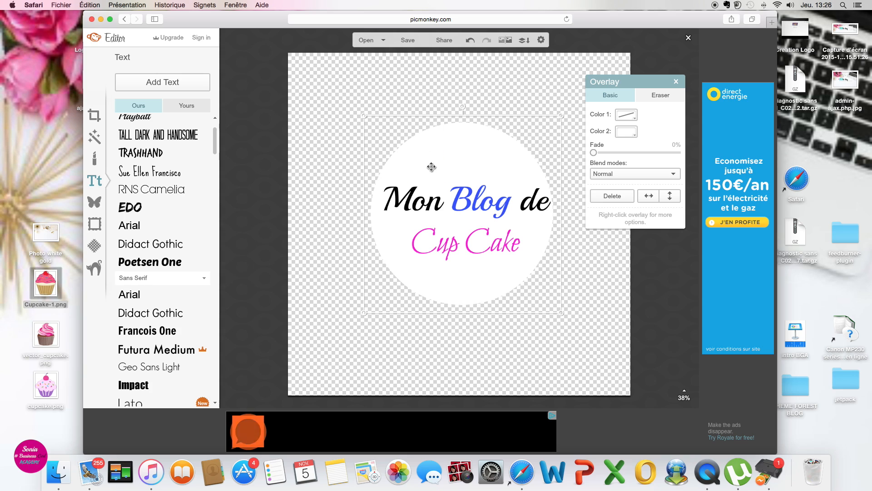
{"action": "left_click", "coordinate": [423, 76]}
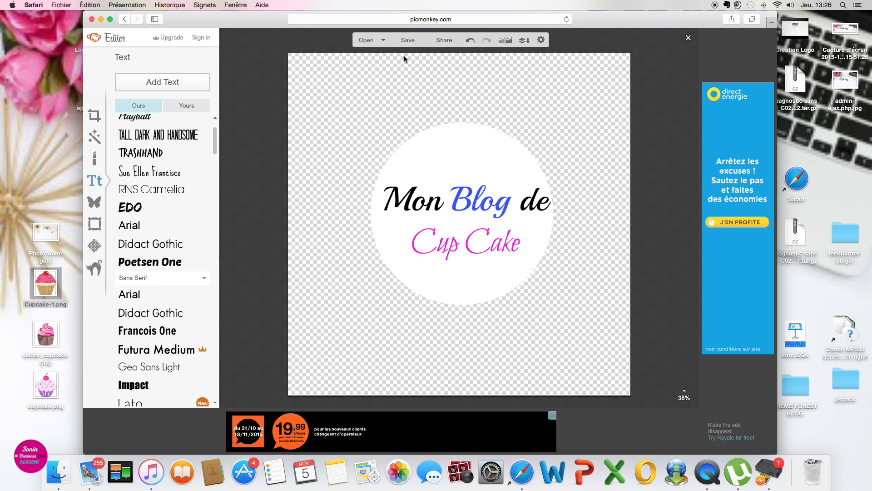
{"action": "left_click", "coordinate": [384, 41]}
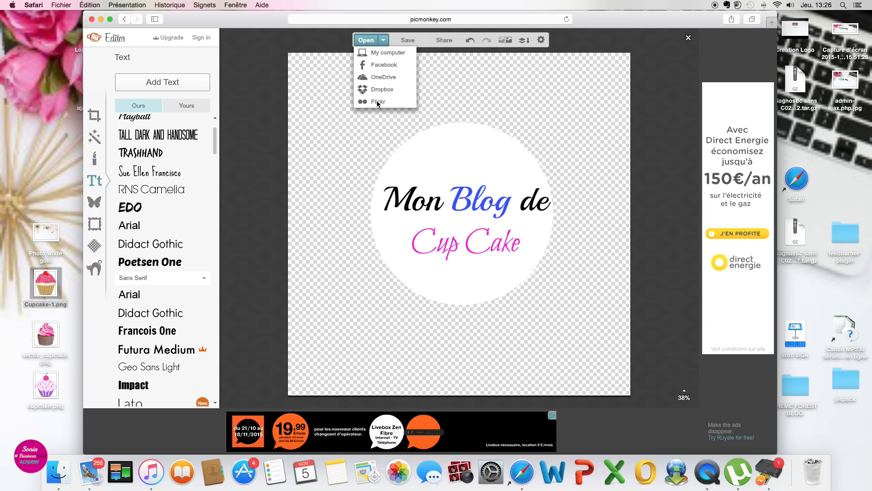
{"action": "left_click", "coordinate": [380, 52]}
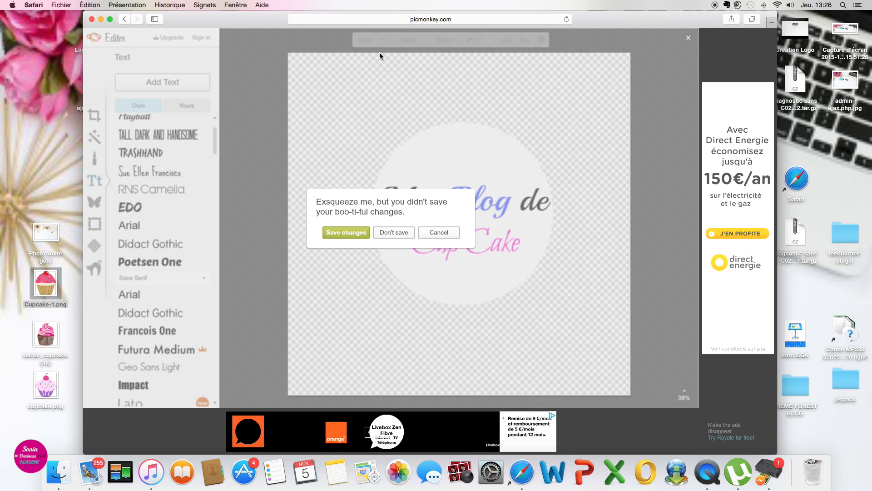
{"action": "left_click", "coordinate": [440, 234]}
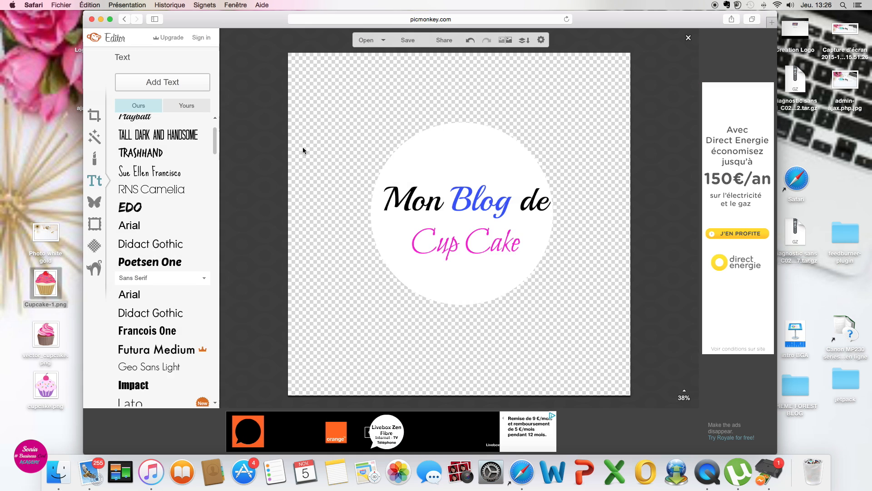
Add the desktop image Cupcake-1.png to the canvas as a custom overlay.
{"action": "left_click", "coordinate": [95, 204]}
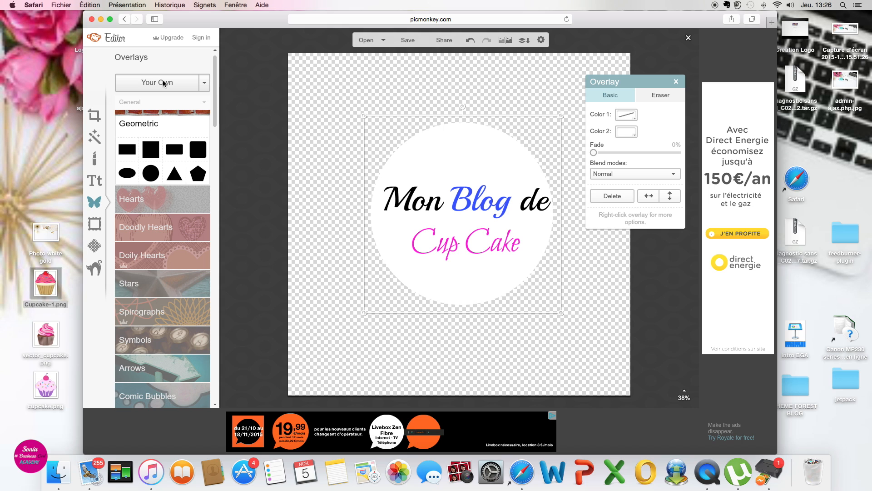
{"action": "left_click", "coordinate": [203, 85]}
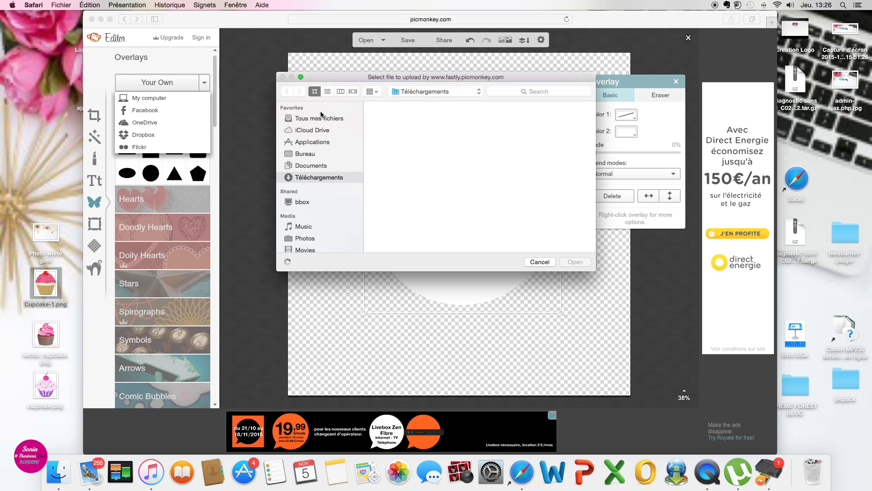
{"action": "left_click", "coordinate": [313, 153]}
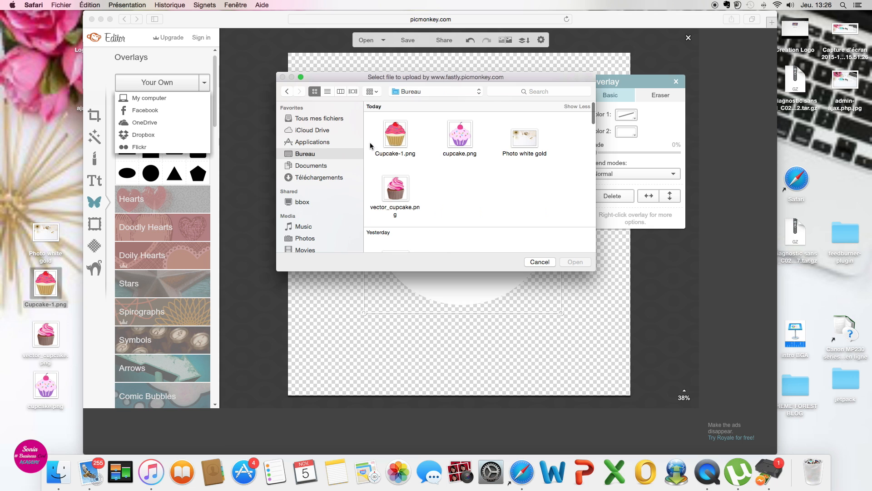
{"action": "left_click", "coordinate": [416, 154]}
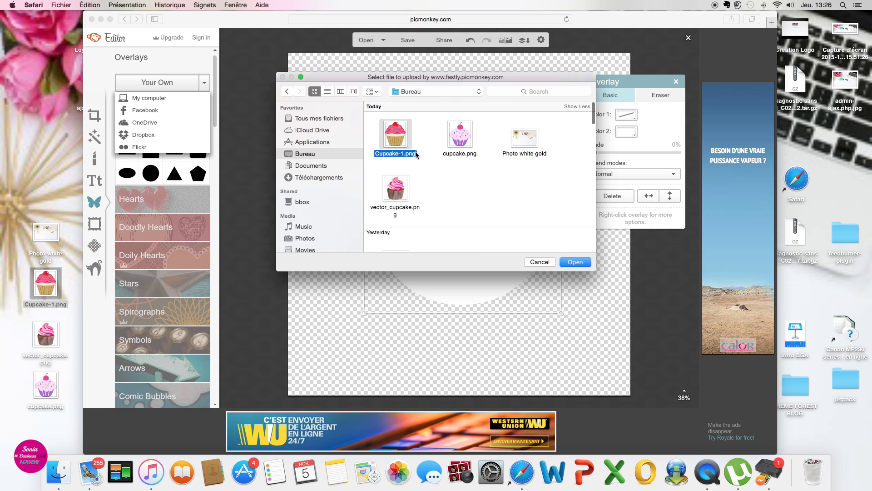
{"action": "left_click", "coordinate": [578, 263]}
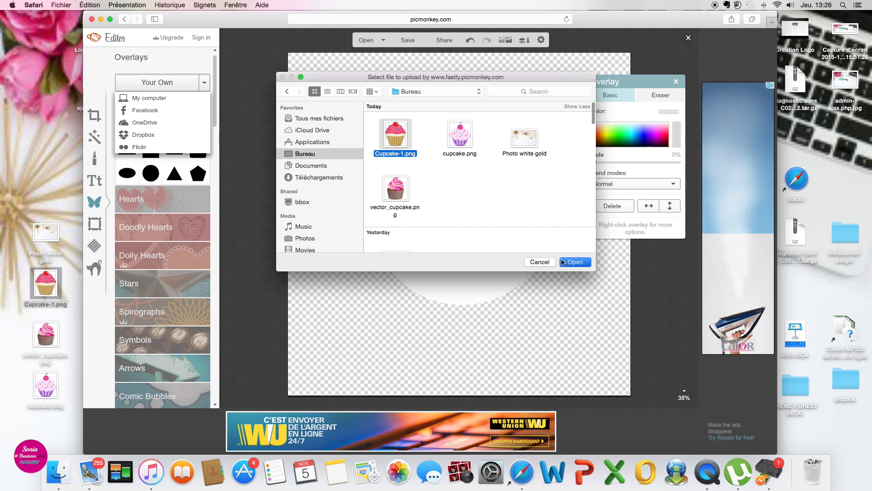
{"action": "left_click", "coordinate": [563, 262]}
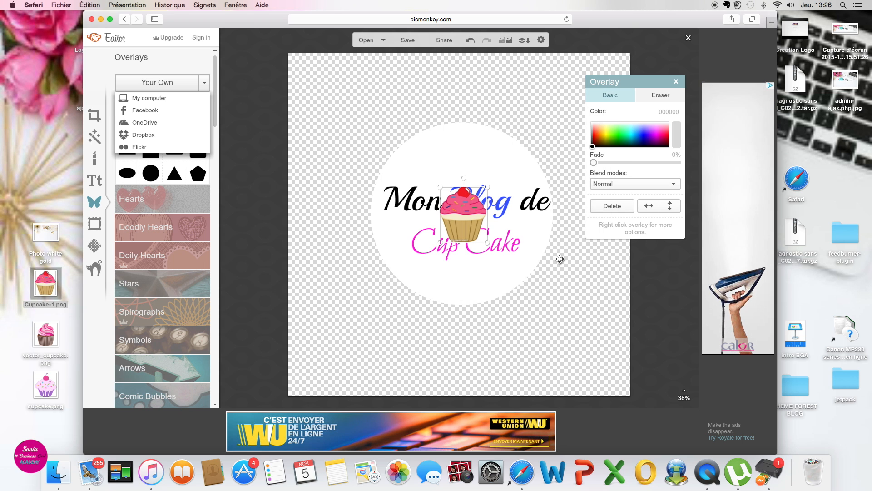
Add the desktop images cupcake.png and vector_cupcake.png to the canvas as two more overlays.
{"action": "left_click", "coordinate": [140, 98]}
{"action": "left_click", "coordinate": [461, 136]}
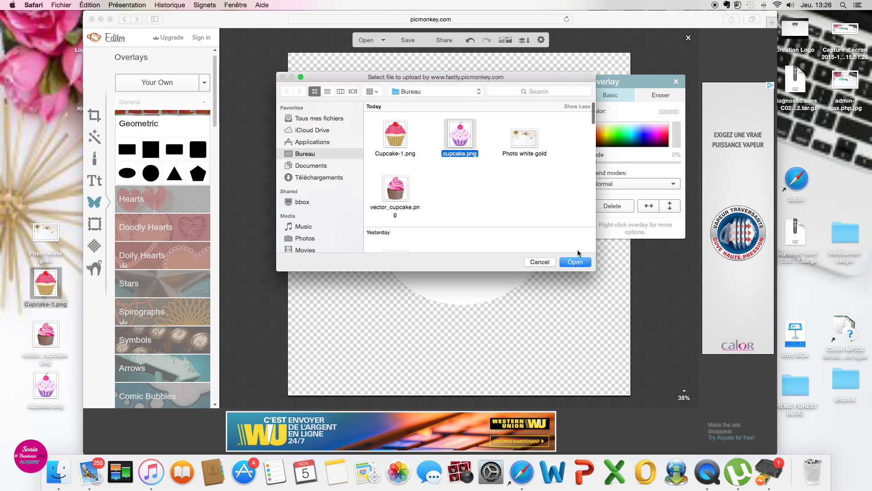
{"action": "left_click", "coordinate": [583, 262]}
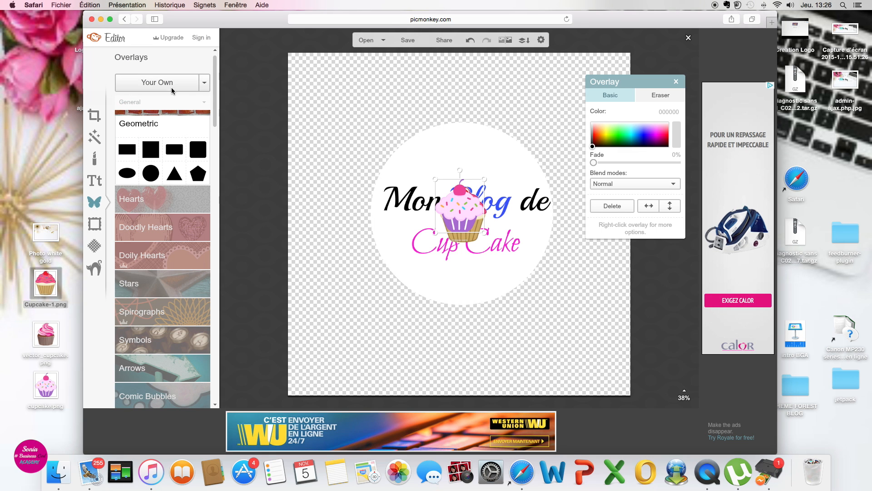
{"action": "left_click", "coordinate": [172, 89]}
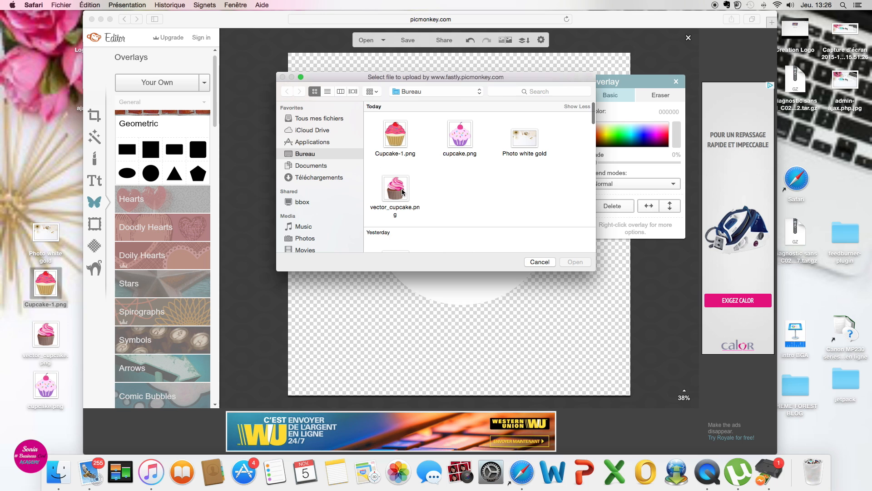
{"action": "left_click", "coordinate": [402, 192]}
{"action": "left_click", "coordinate": [576, 262]}
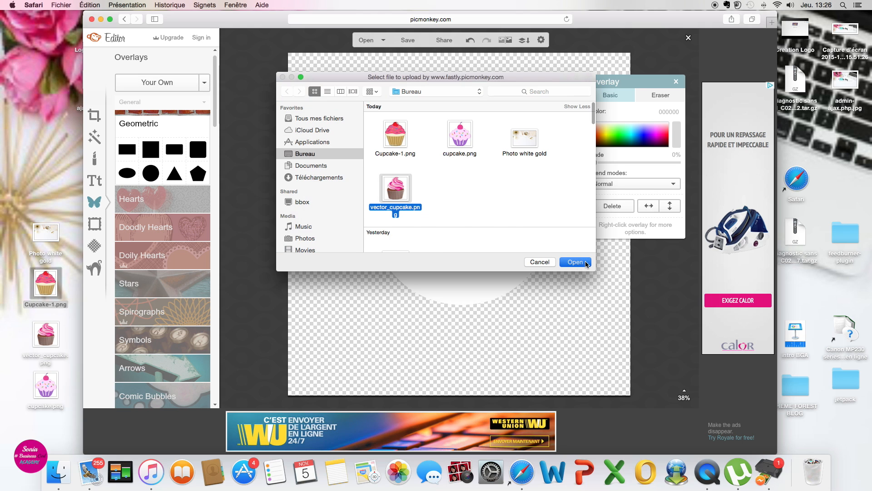
Spread the stacked cupcakes: swirl cupcake above "Mon", lilac sprinkled cupcake above "Blog", and cherry-topped yellow-cup cupcake below the text.
{"action": "left_click_drag", "start_coordinate": [456, 217], "coordinate": [414, 166]}
{"action": "left_click", "coordinate": [463, 206]}
{"action": "left_click_drag", "start_coordinate": [463, 207], "coordinate": [496, 177]}
{"action": "left_click_drag", "start_coordinate": [462, 224], "coordinate": [460, 269]}
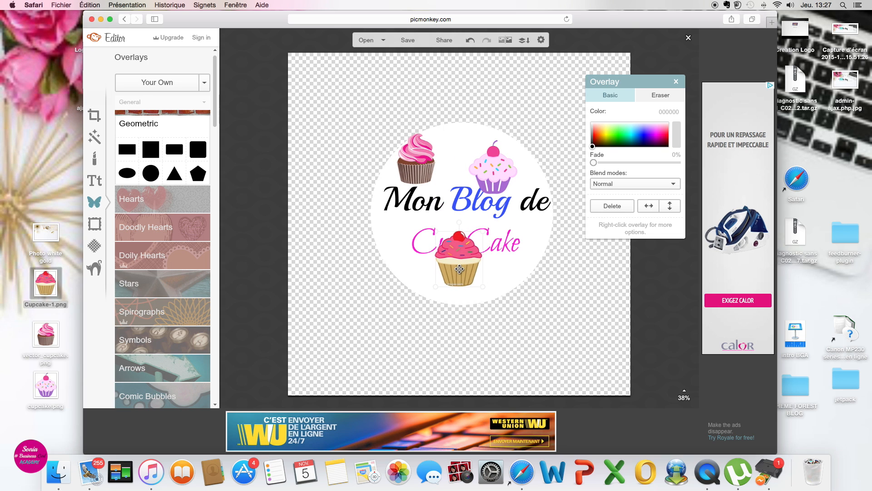
Shrink and tilt the yellow-cup cupcake beside "Cup Cake", and tilt the lilac cupcake right and shrink it above "Blog".
{"action": "left_click_drag", "start_coordinate": [460, 224], "coordinate": [433, 232]}
{"action": "left_click_drag", "start_coordinate": [497, 262], "coordinate": [391, 235]}
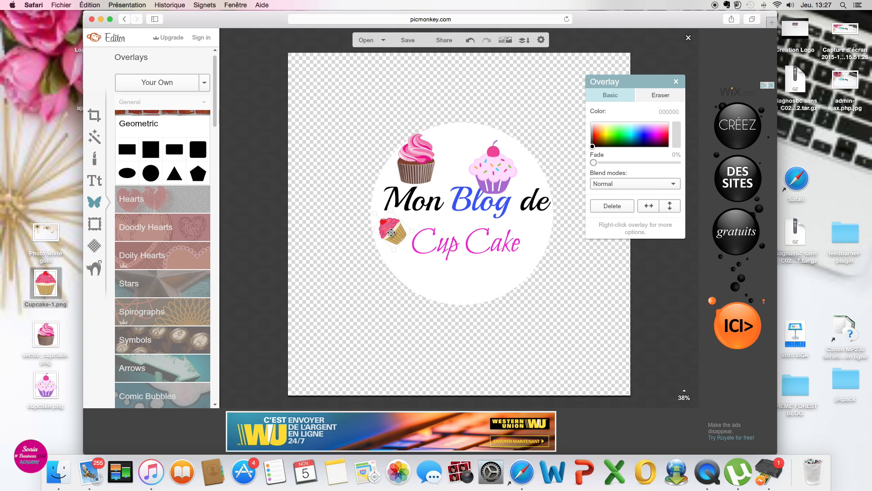
{"action": "left_click", "coordinate": [496, 150]}
{"action": "left_click_drag", "start_coordinate": [494, 132], "coordinate": [508, 132]}
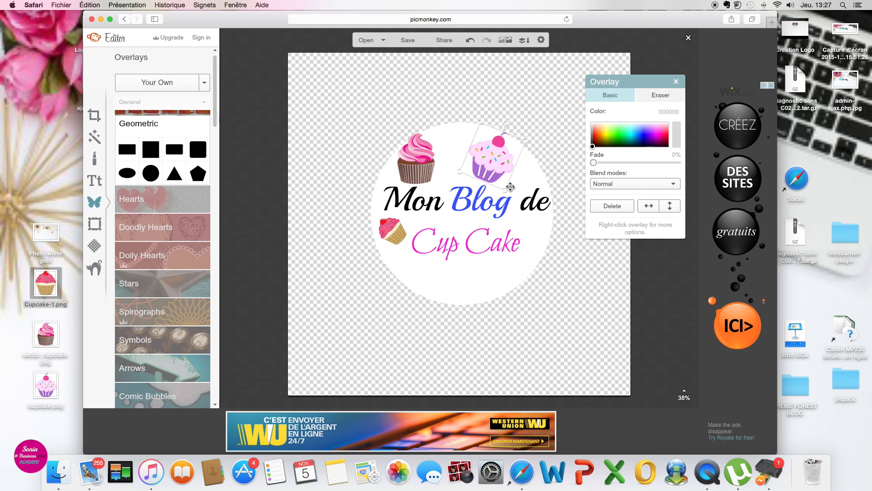
{"action": "left_click_drag", "start_coordinate": [503, 193], "coordinate": [498, 185]}
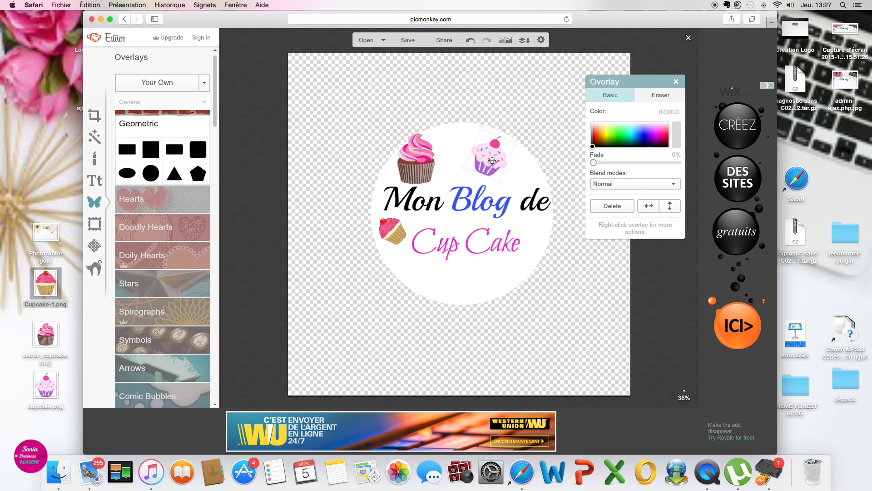
Shrink the swirl cupcake, move it closer to the lilac one and tilt it left.
{"action": "left_click", "coordinate": [417, 164]}
{"action": "left_click_drag", "start_coordinate": [390, 133], "coordinate": [378, 140]}
{"action": "mouse_move", "coordinate": [425, 163]}
{"action": "left_mouse_down"}
{"action": "mouse_move", "coordinate": [428, 154]}
{"action": "mouse_move", "coordinate": [434, 160]}
{"action": "left_mouse_up"}
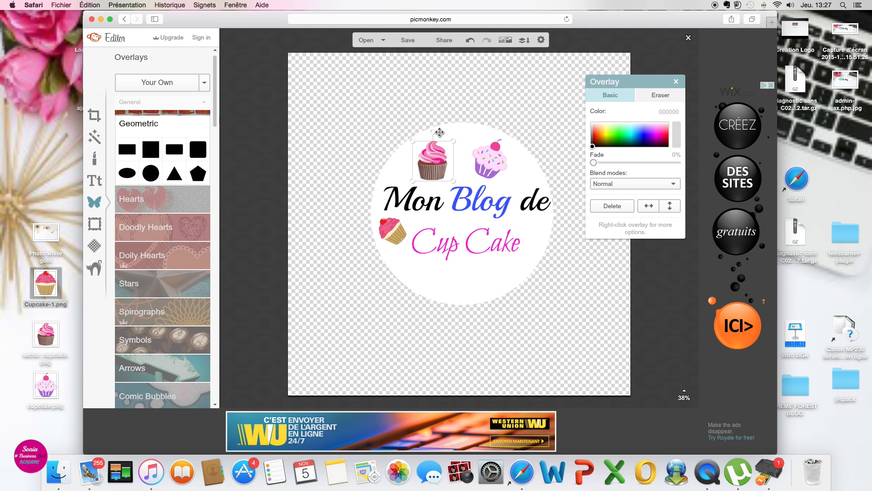
{"action": "left_click_drag", "start_coordinate": [432, 131], "coordinate": [407, 152]}
Enlarge the lilac cupcake and place it over the middle of the text, overlapping "Blog" and "Cup Cake".
{"action": "left_click_drag", "start_coordinate": [459, 166], "coordinate": [514, 193]}
{"action": "left_click", "coordinate": [491, 158]}
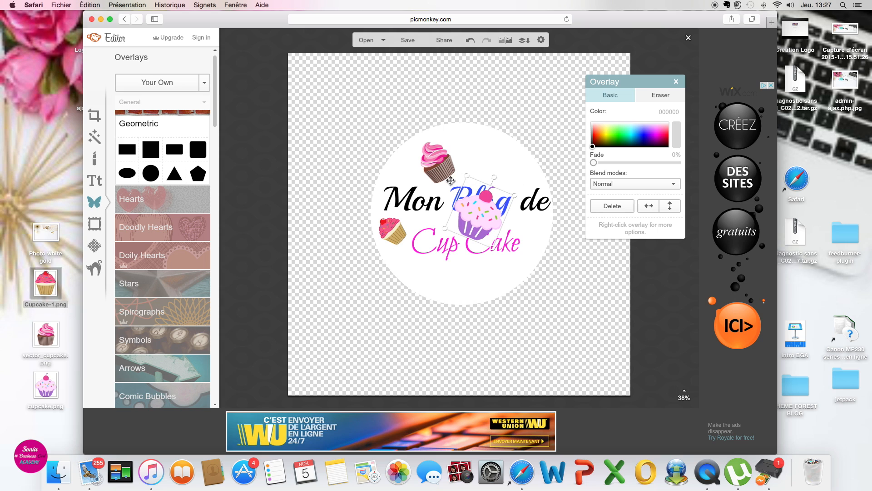
{"action": "left_click_drag", "start_coordinate": [467, 176], "coordinate": [459, 163]}
{"action": "left_click_drag", "start_coordinate": [478, 203], "coordinate": [474, 218]}
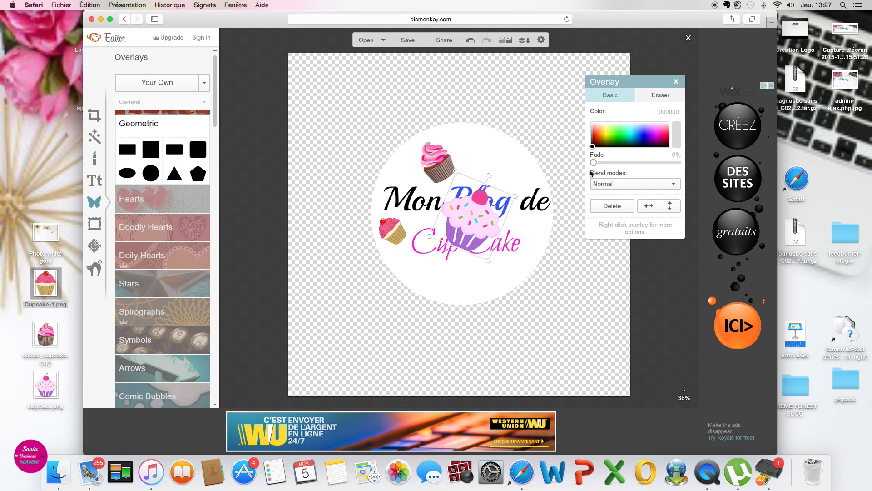
{"action": "mouse_move", "coordinate": [593, 162]}
{"action": "left_mouse_down"}
{"action": "mouse_move", "coordinate": [659, 162]}
{"action": "mouse_move", "coordinate": [591, 165]}
{"action": "left_mouse_up"}
Send the lilac cupcake to the back, and try to move it up from behind the circle.
{"action": "right_click", "coordinate": [474, 222]}
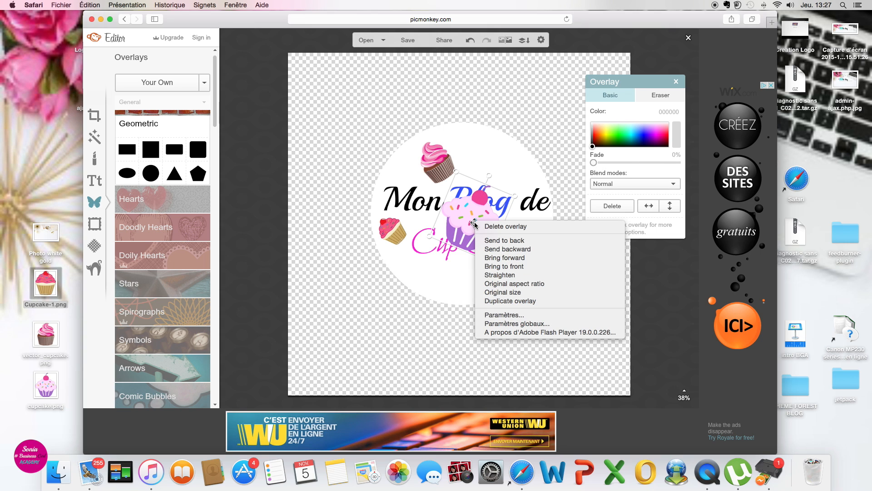
{"action": "left_click", "coordinate": [509, 245]}
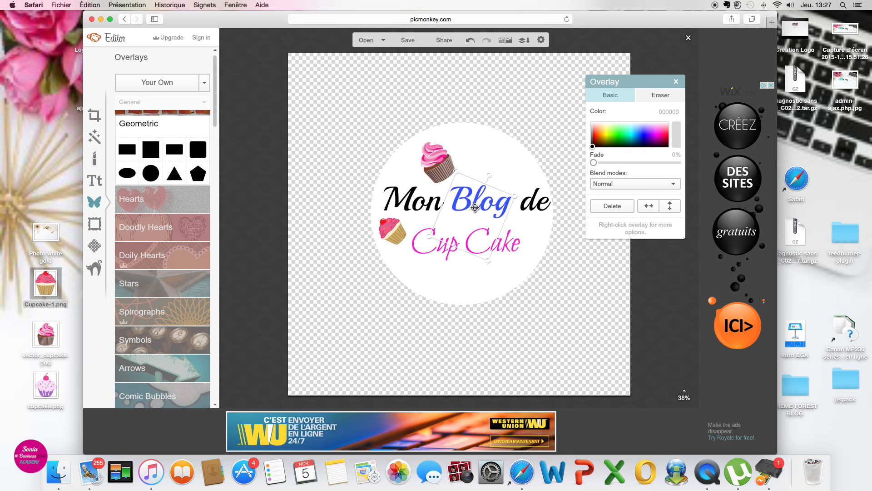
{"action": "left_click_drag", "start_coordinate": [484, 201], "coordinate": [501, 162]}
{"action": "right_click", "coordinate": [496, 169]}
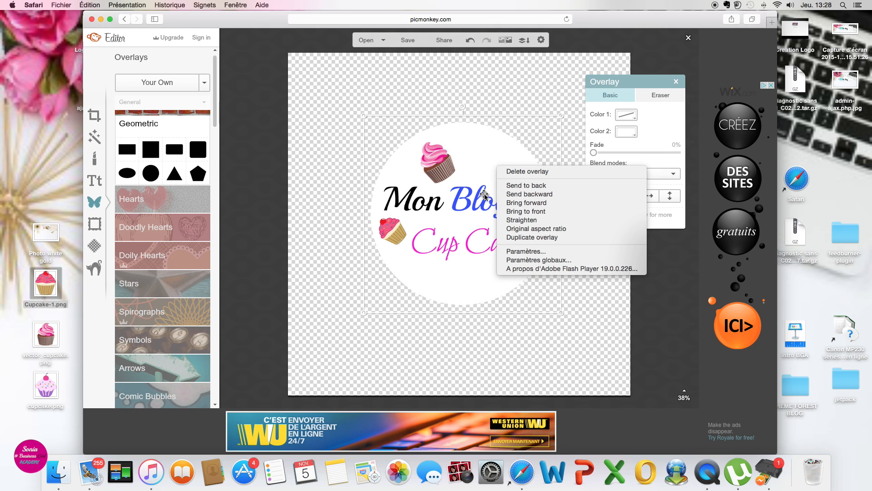
{"action": "left_click", "coordinate": [467, 217]}
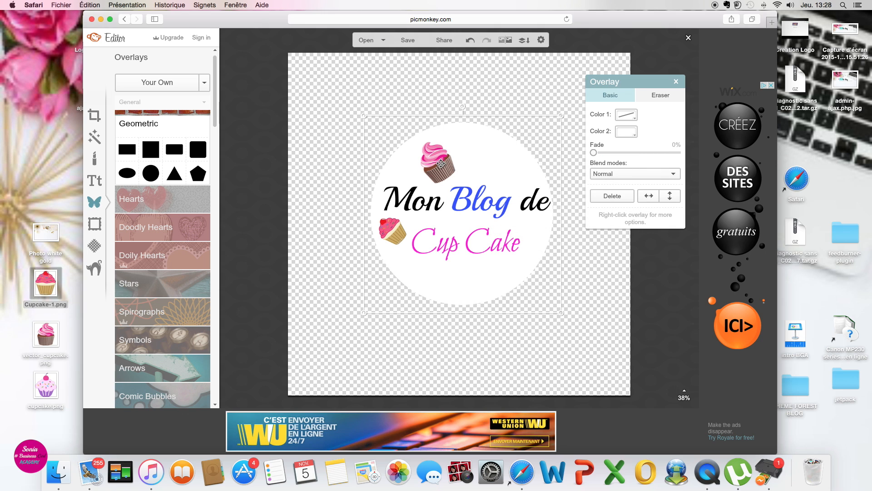
Move the white circle down out of the way, place the lilac cupcake behind and above "Blog", and send it backward.
{"action": "mouse_move", "coordinate": [440, 160]}
{"action": "left_mouse_down"}
{"action": "mouse_move", "coordinate": [452, 175]}
{"action": "mouse_move", "coordinate": [436, 154]}
{"action": "left_mouse_up"}
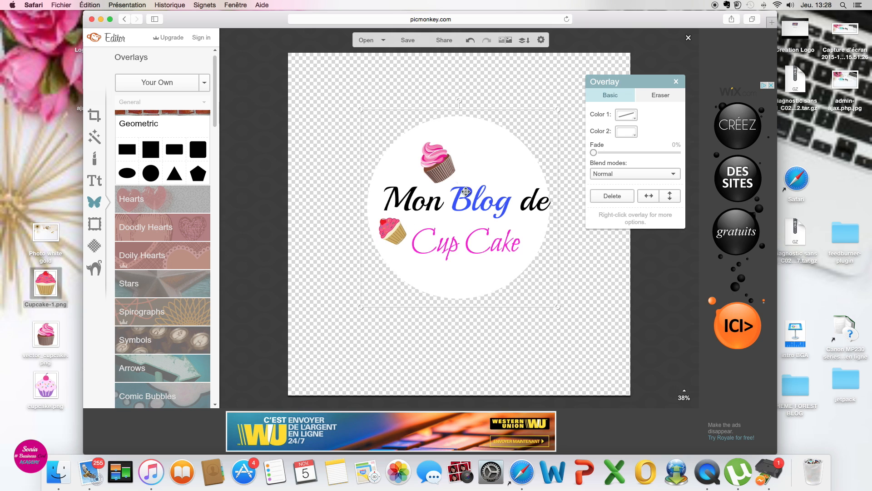
{"action": "left_click_drag", "start_coordinate": [527, 125], "coordinate": [475, 219]}
{"action": "right_click", "coordinate": [497, 175]}
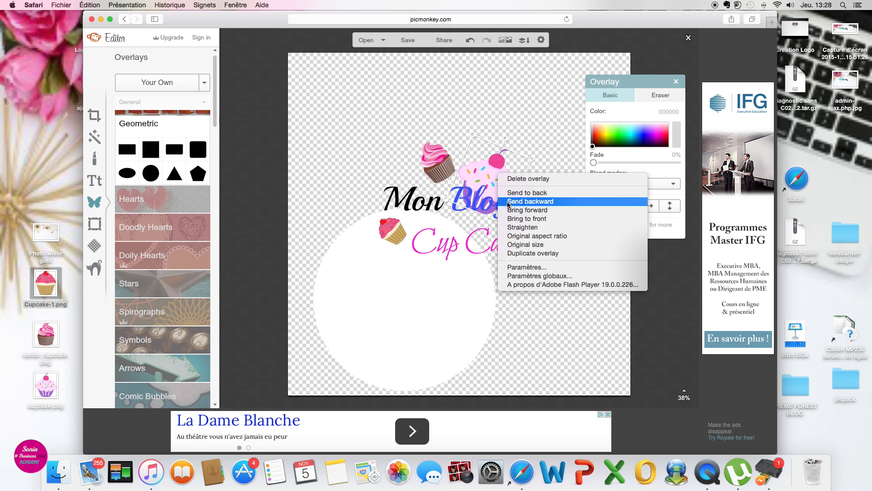
{"action": "left_click", "coordinate": [509, 201]}
{"action": "left_click_drag", "start_coordinate": [445, 259], "coordinate": [456, 274]}
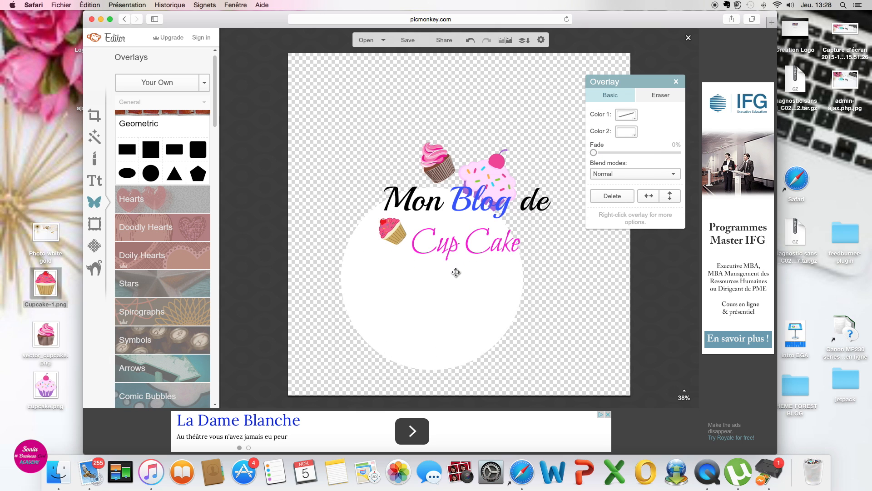
Bring the lilac cupcake forward above the circle's layer, and move the white circle back behind the text and cupcakes.
{"action": "right_click", "coordinate": [495, 169]}
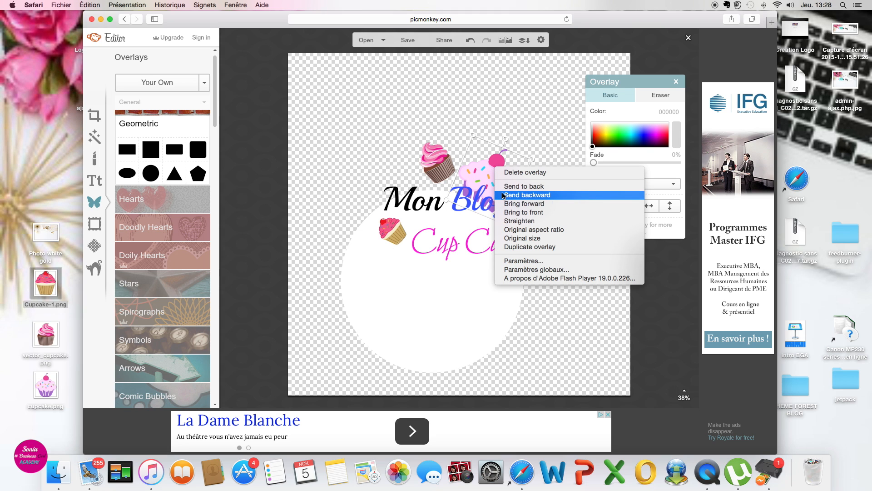
{"action": "left_click", "coordinate": [503, 195]}
{"action": "right_click", "coordinate": [498, 179]}
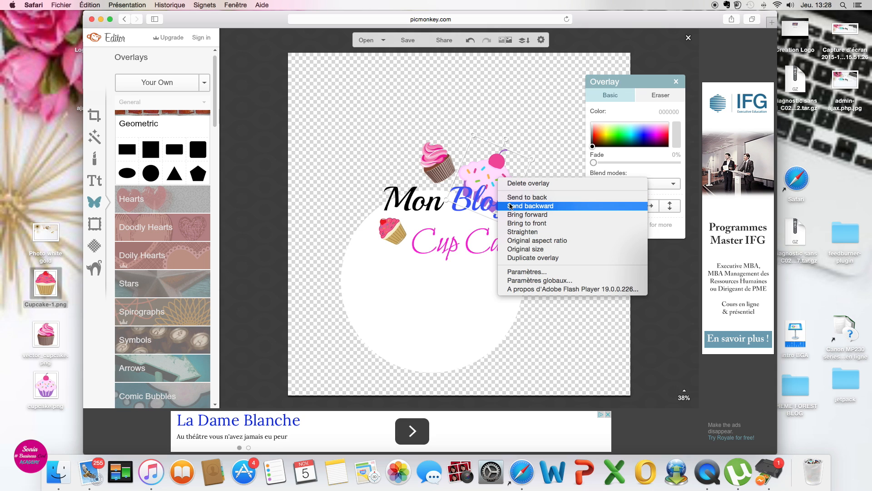
{"action": "left_click", "coordinate": [530, 216]}
{"action": "left_click_drag", "start_coordinate": [425, 293], "coordinate": [456, 220]}
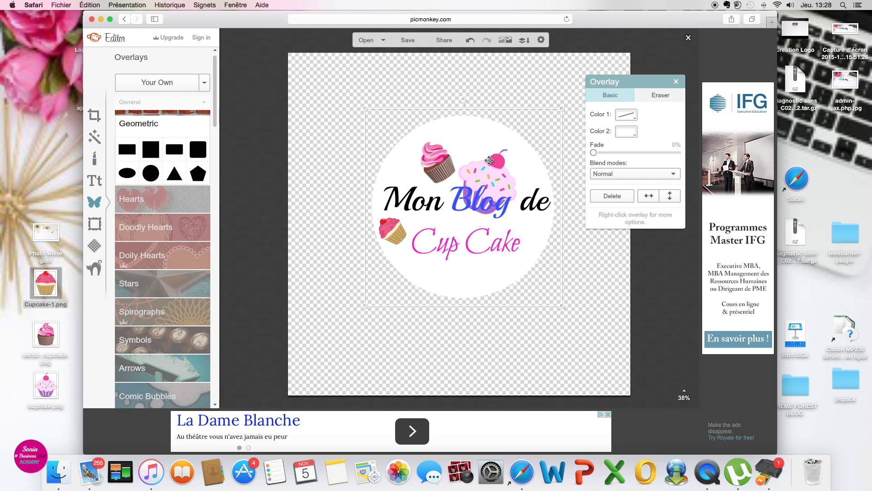
{"action": "left_click_drag", "start_coordinate": [498, 277], "coordinate": [499, 279]}
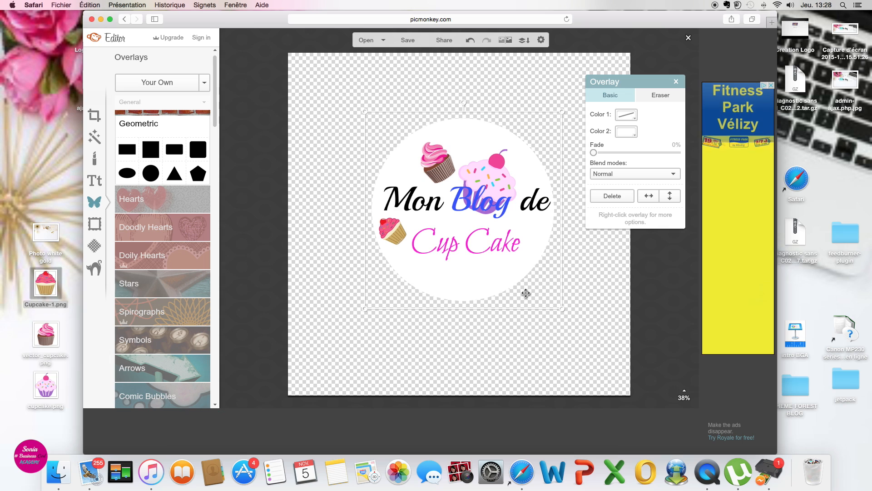
{"action": "mouse_move", "coordinate": [561, 308]}
{"action": "left_mouse_down"}
{"action": "mouse_move", "coordinate": [599, 332]}
{"action": "mouse_move", "coordinate": [532, 296]}
{"action": "mouse_move", "coordinate": [574, 308]}
{"action": "left_mouse_up"}
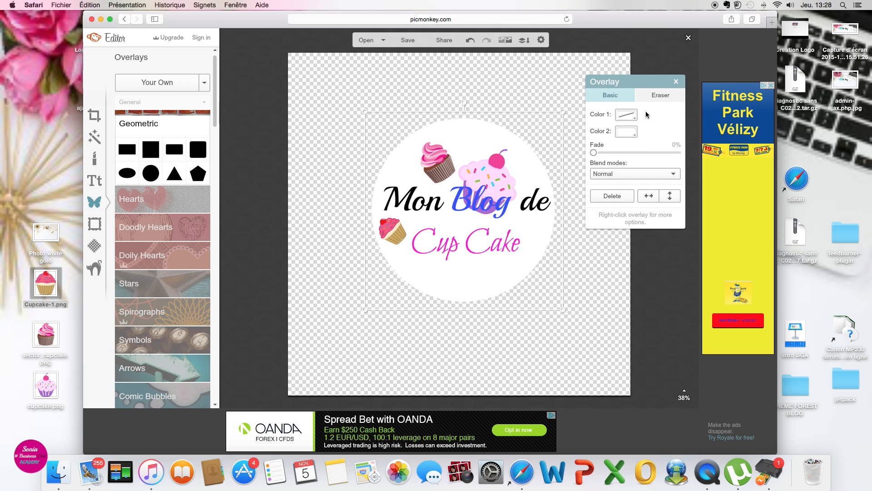
Give the circle a light pink outline and a pale mint green fill.
{"action": "left_click", "coordinate": [630, 116]}
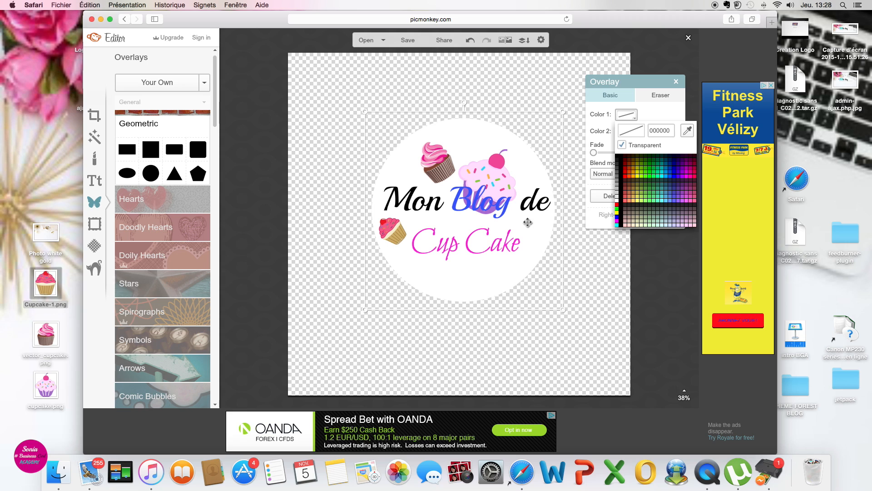
{"action": "left_click", "coordinate": [691, 225]}
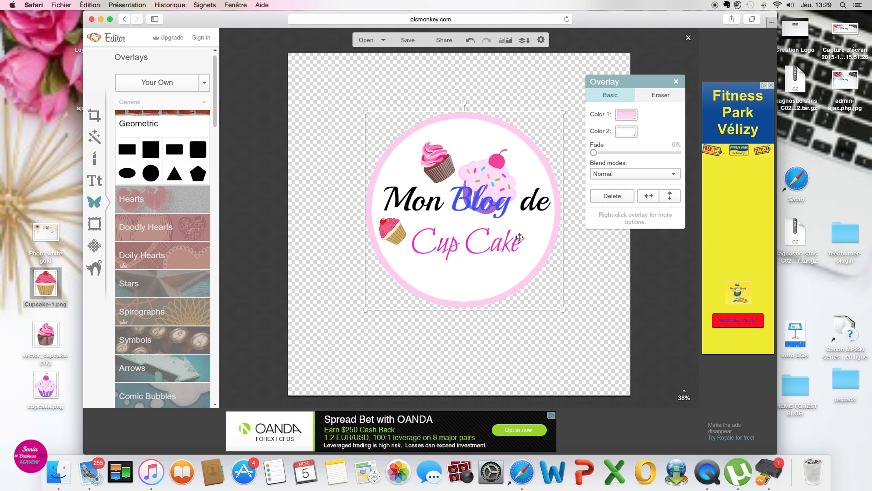
{"action": "left_click", "coordinate": [627, 132]}
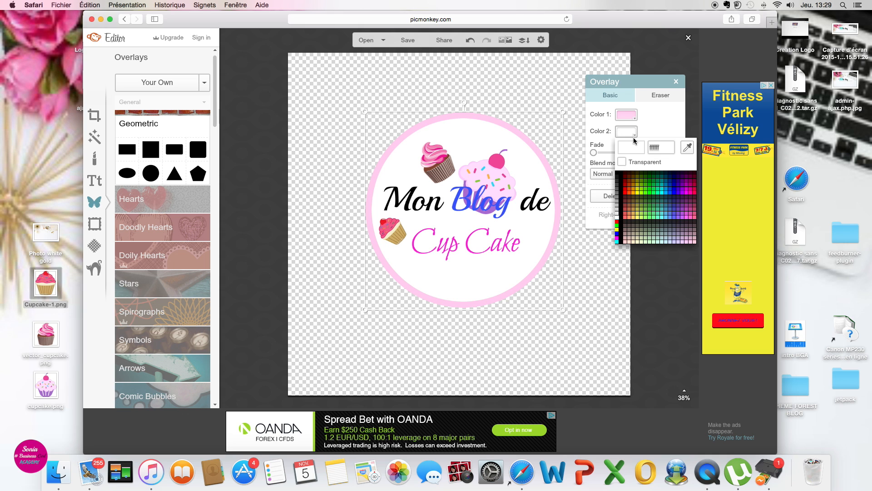
{"action": "left_click", "coordinate": [660, 242]}
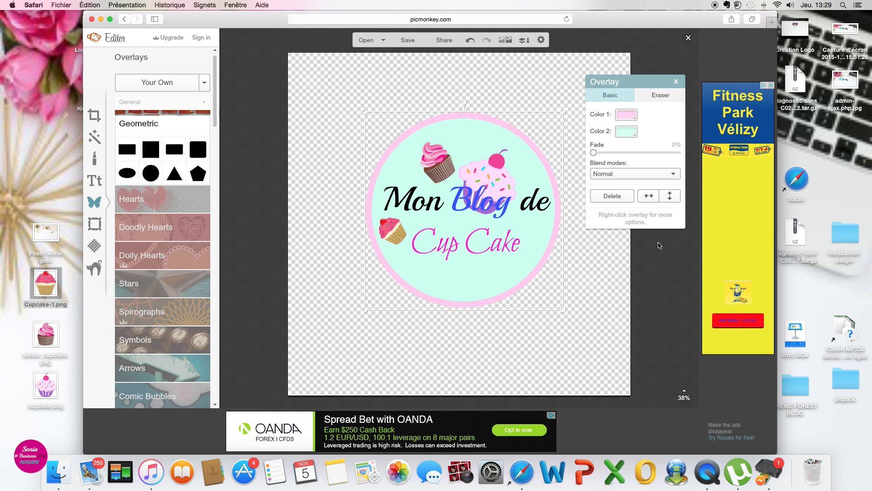
Recolor the word "Blog" purple (9738ff), moving the mint circle aside for the edit and returning it behind the text.
{"action": "left_click_drag", "start_coordinate": [484, 137], "coordinate": [370, 81]}
{"action": "left_click", "coordinate": [484, 203]}
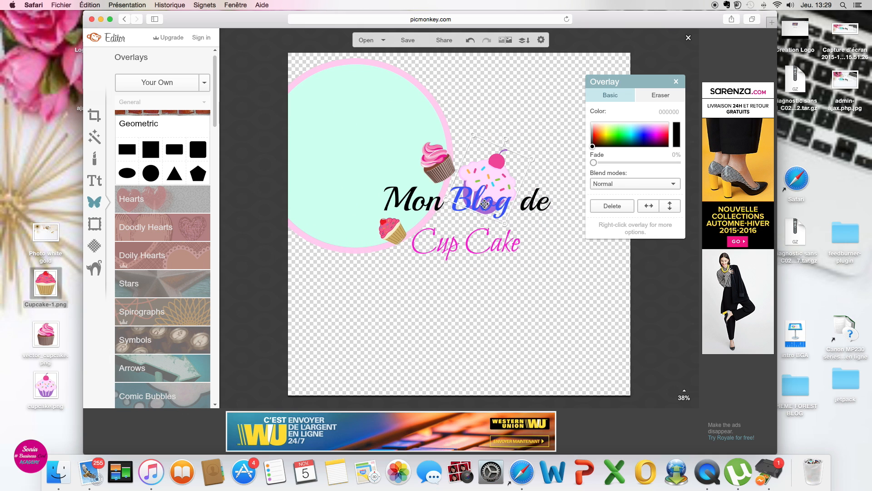
{"action": "left_click", "coordinate": [536, 221]}
{"action": "double_click", "coordinate": [539, 207]}
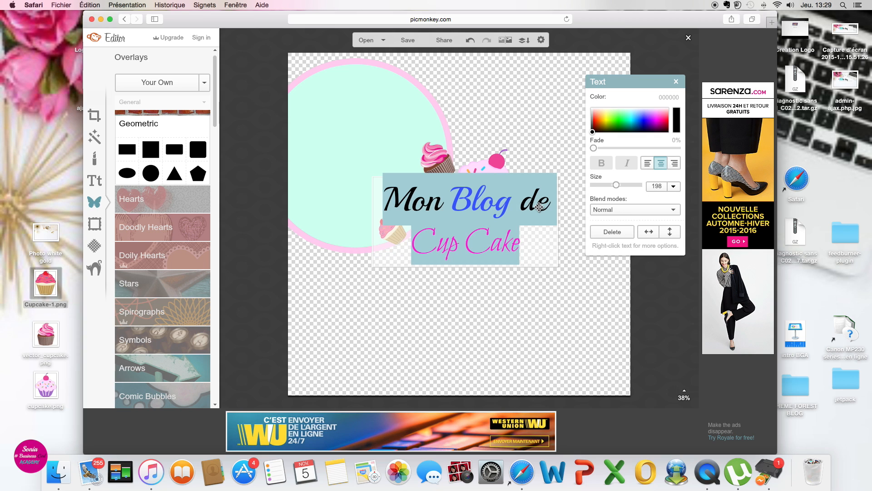
{"action": "left_click", "coordinate": [488, 203]}
{"action": "left_click_drag", "start_coordinate": [510, 207], "coordinate": [460, 205]}
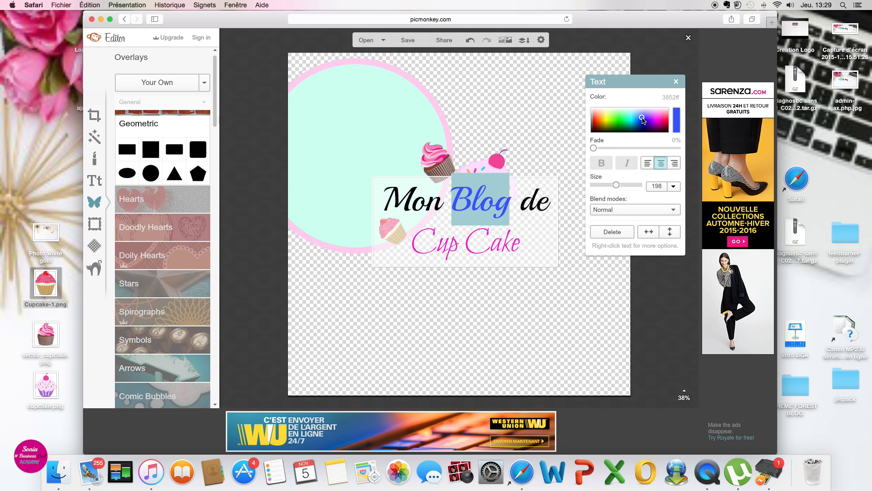
{"action": "mouse_move", "coordinate": [642, 119]}
{"action": "left_mouse_down"}
{"action": "mouse_move", "coordinate": [655, 113]}
{"action": "mouse_move", "coordinate": [656, 123]}
{"action": "left_mouse_up"}
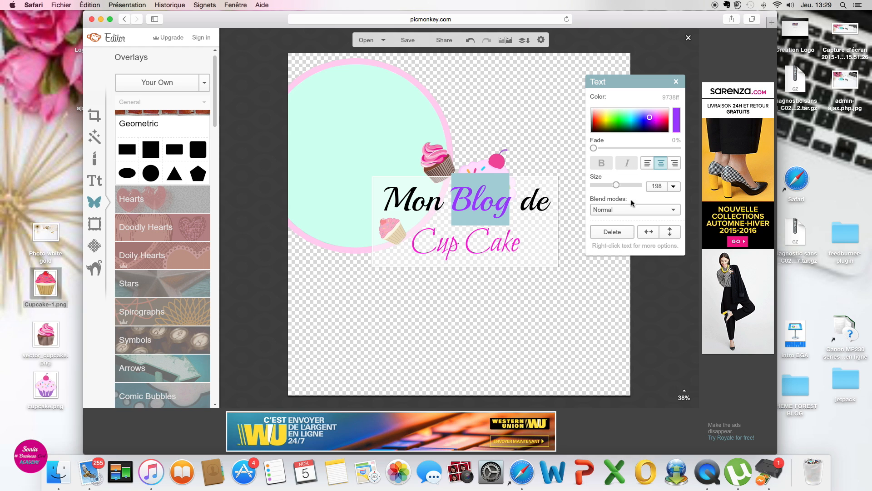
{"action": "left_click", "coordinate": [493, 139]}
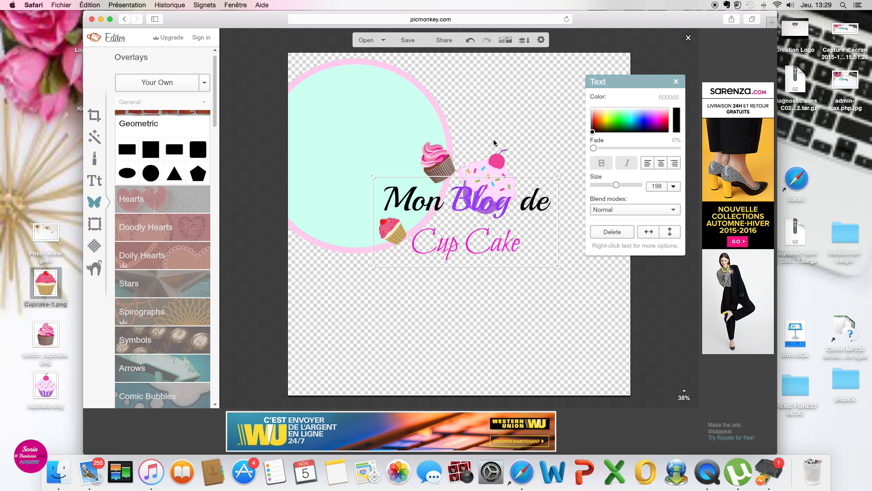
{"action": "left_click_drag", "start_coordinate": [352, 123], "coordinate": [462, 171]}
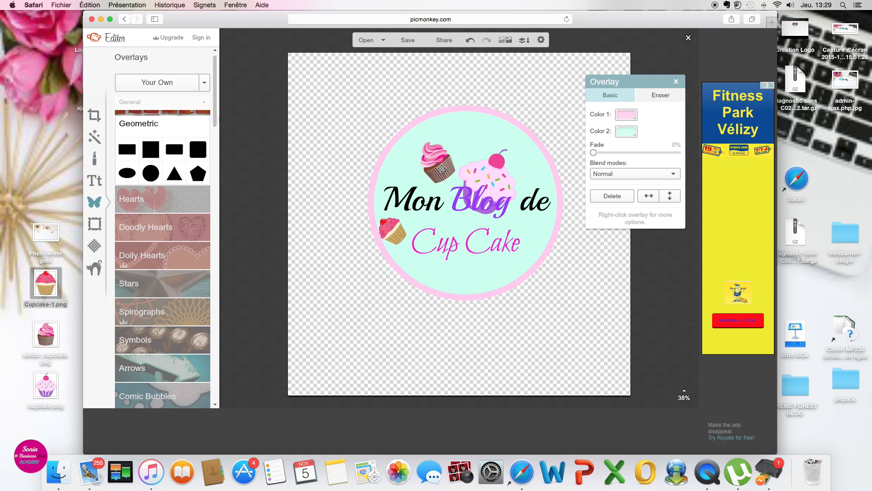
Duplicate the pink-frosted cupcake at the circle's upper left and place a smaller, tilted copy below the "Cup Cake" text.
{"action": "right_click", "coordinate": [438, 164]}
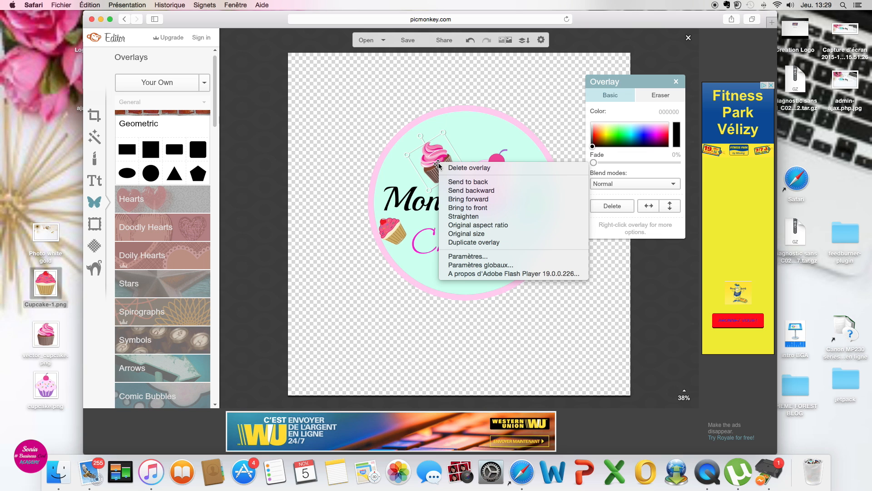
{"action": "left_click", "coordinate": [458, 242]}
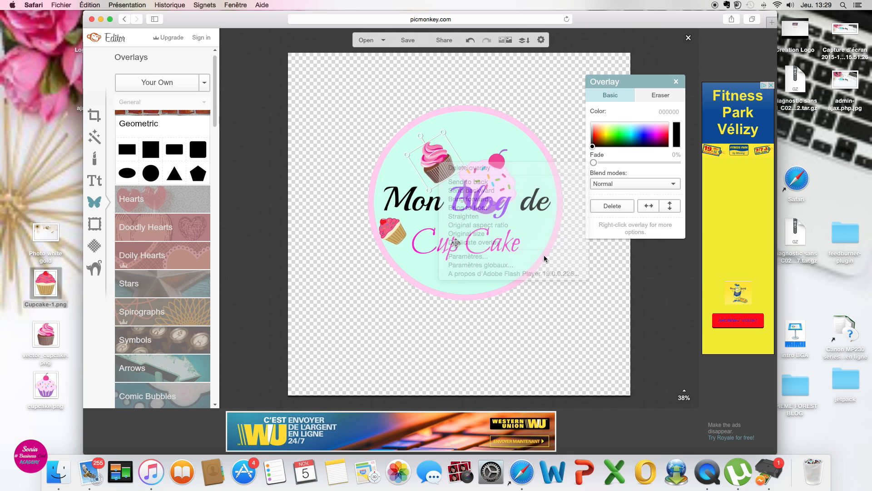
{"action": "left_click_drag", "start_coordinate": [440, 162], "coordinate": [479, 274]}
{"action": "left_click_drag", "start_coordinate": [477, 306], "coordinate": [473, 272]}
Move the lilac cupcake up above "Blog" with a slight tilt, and nudge the red cupcake inward from the circle's edge.
{"action": "left_click", "coordinate": [494, 173]}
{"action": "mouse_move", "coordinate": [494, 173]}
{"action": "left_mouse_down"}
{"action": "mouse_move", "coordinate": [503, 149]}
{"action": "mouse_move", "coordinate": [502, 158]}
{"action": "left_mouse_up"}
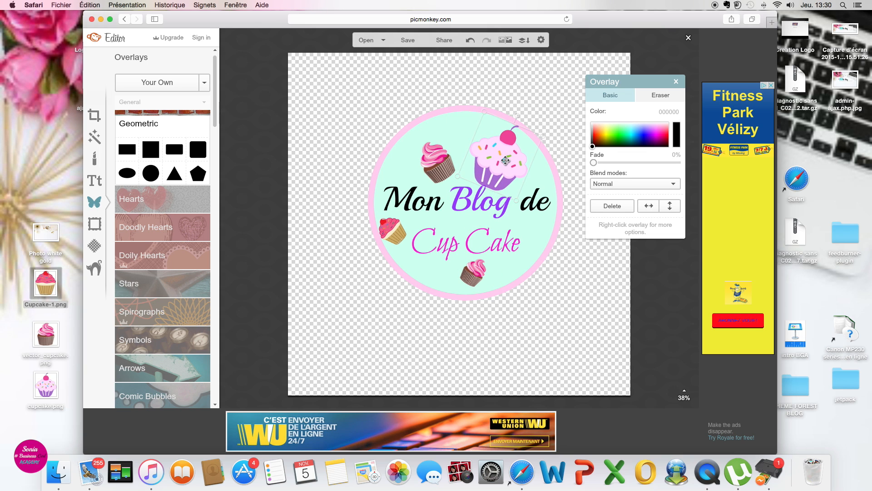
{"action": "left_click_drag", "start_coordinate": [400, 233], "coordinate": [406, 232]}
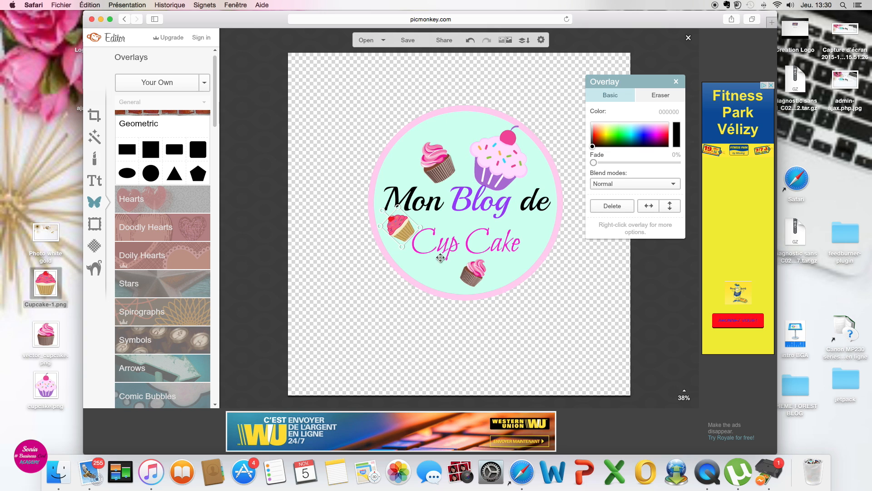
{"action": "left_click", "coordinate": [542, 289]}
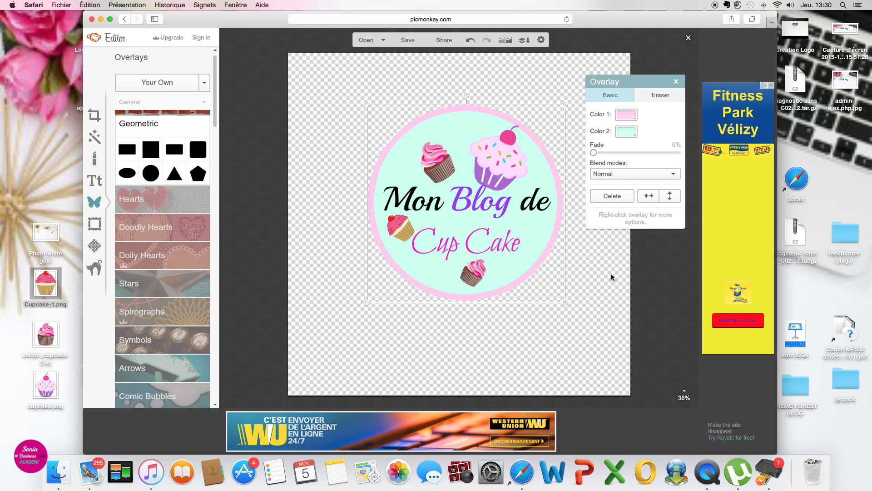
Name the PNG export "logo", start saving it to the computer, and cancel the save location dialog.
{"action": "left_click", "coordinate": [401, 40]}
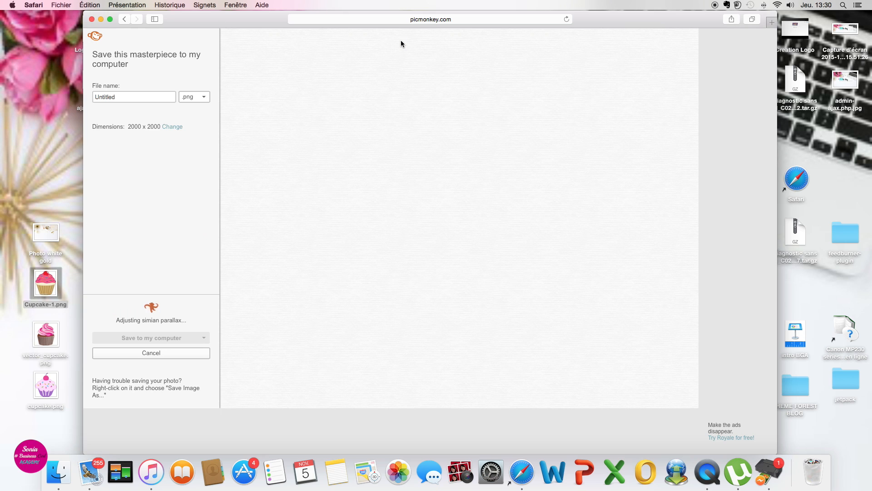
{"action": "left_click", "coordinate": [138, 98]}
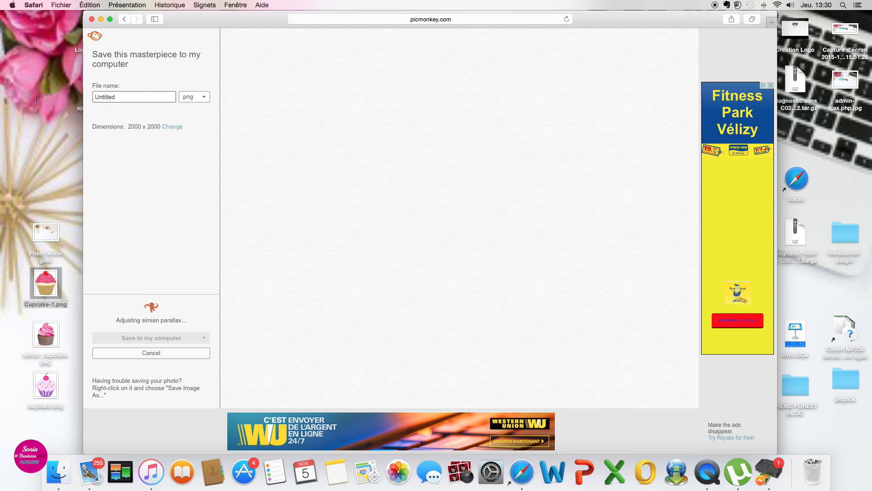
{"action": "double_click", "coordinate": [124, 97]}
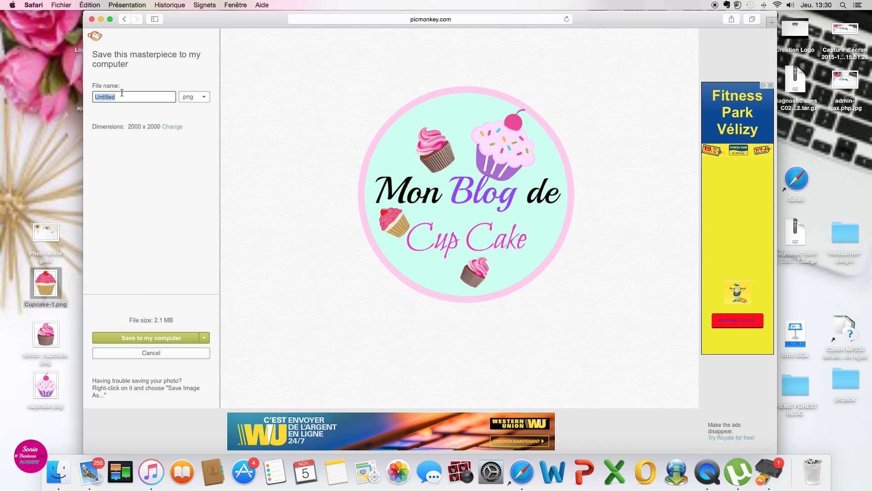
{"action": "type", "text": "logo"}
{"action": "left_click", "coordinate": [170, 337]}
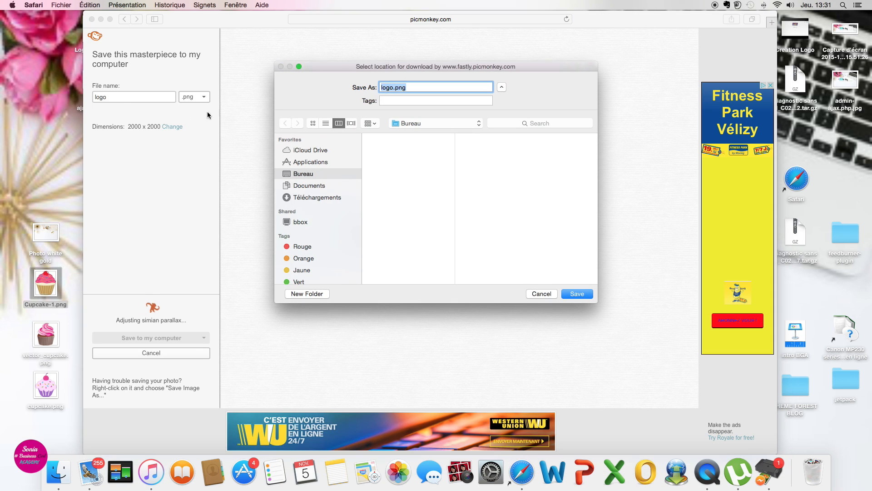
{"action": "left_click", "coordinate": [541, 293]}
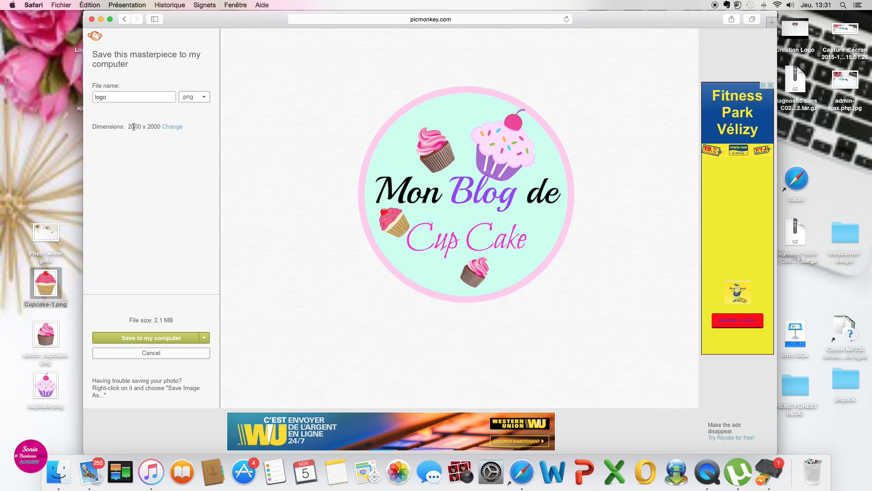
Set the export dimensions to 1000 x 1000 px and save logo.png in the Bureau folder.
{"action": "left_click", "coordinate": [172, 127]}
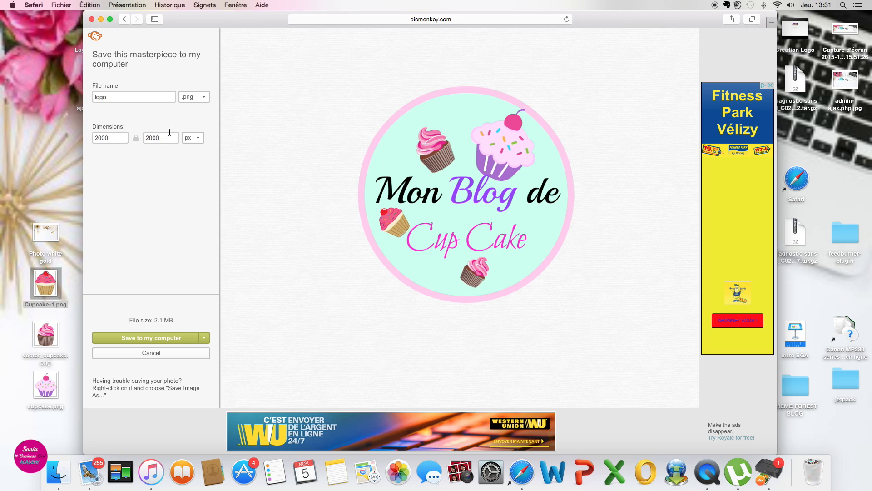
{"action": "left_click_drag", "start_coordinate": [117, 140], "coordinate": [80, 136]}
{"action": "type", "text": "1000"}
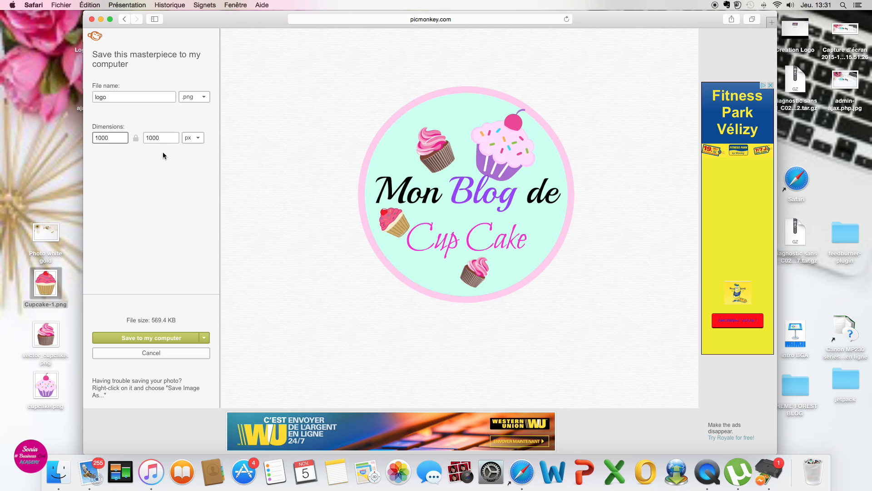
{"action": "left_click", "coordinate": [280, 361]}
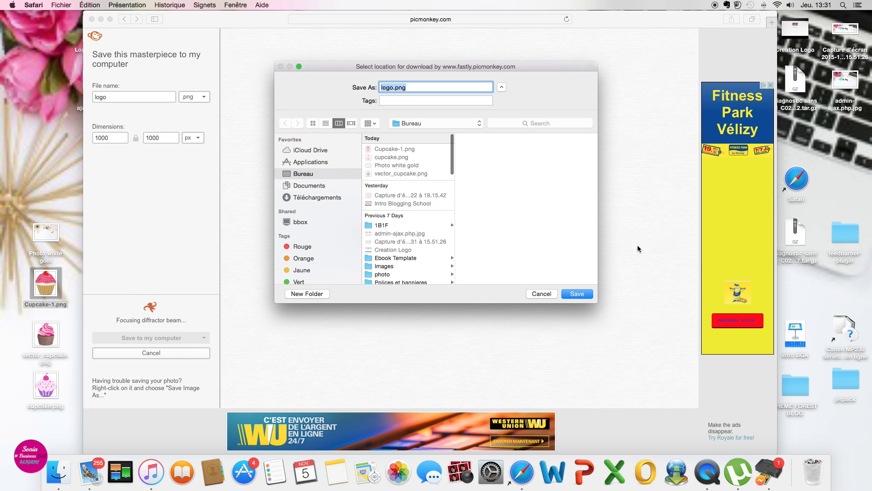
{"action": "left_click", "coordinate": [567, 294]}
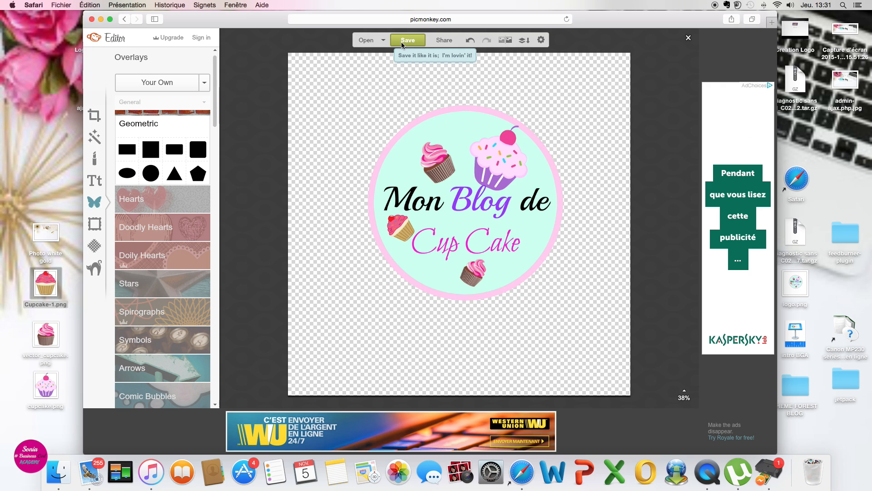
Return to the PicMonkey home page and open the image "Photo white gold" from the computer for editing.
{"action": "left_click", "coordinate": [468, 20]}
{"action": "key", "text": "Return"}
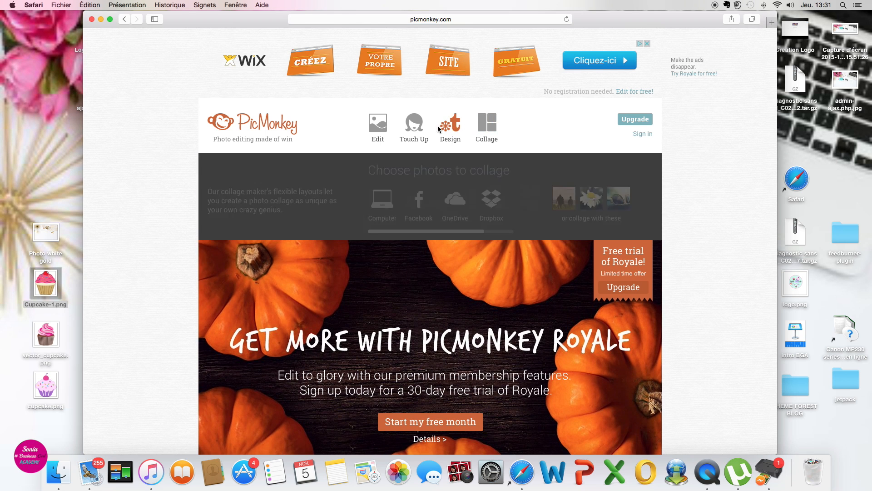
{"action": "mouse_move", "coordinate": [378, 130]}
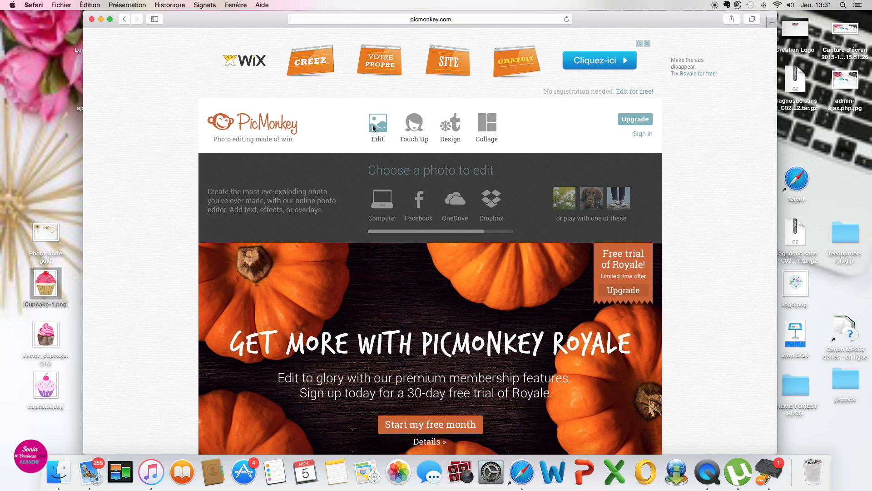
{"action": "left_click", "coordinate": [375, 212]}
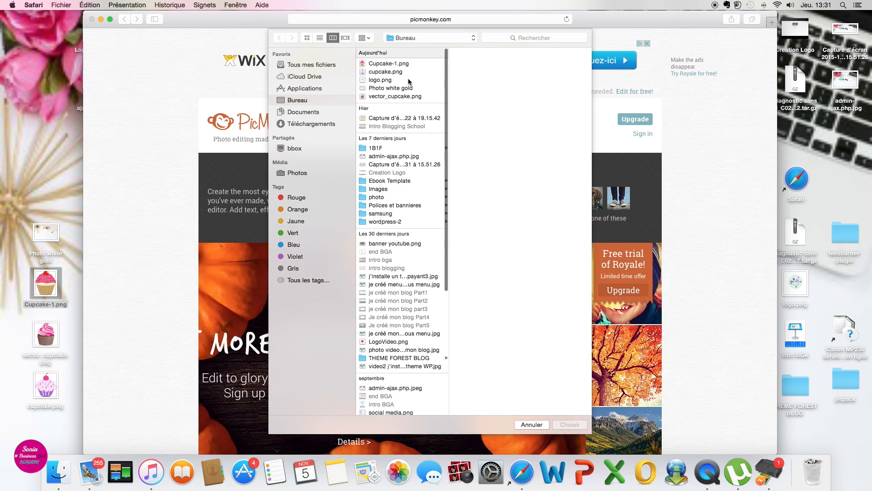
{"action": "left_click", "coordinate": [395, 88]}
{"action": "left_click", "coordinate": [570, 425]}
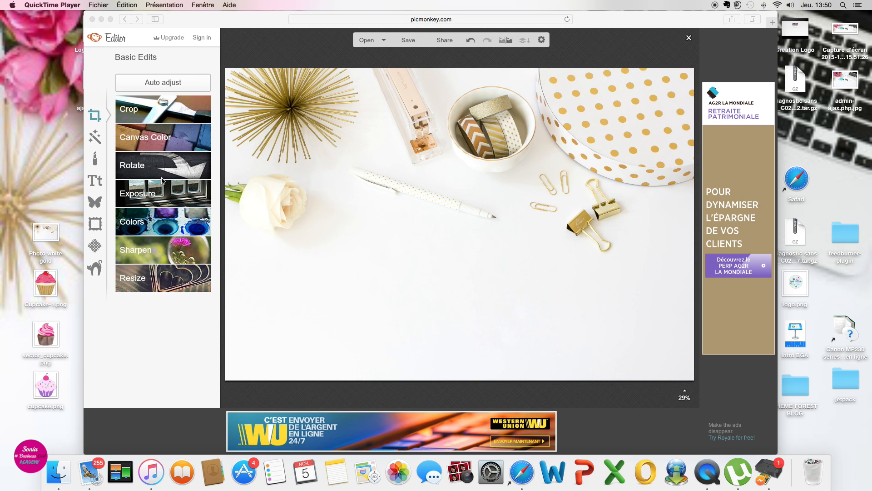
Add a text box to the photo in the Playball font.
{"action": "left_click", "coordinate": [91, 182]}
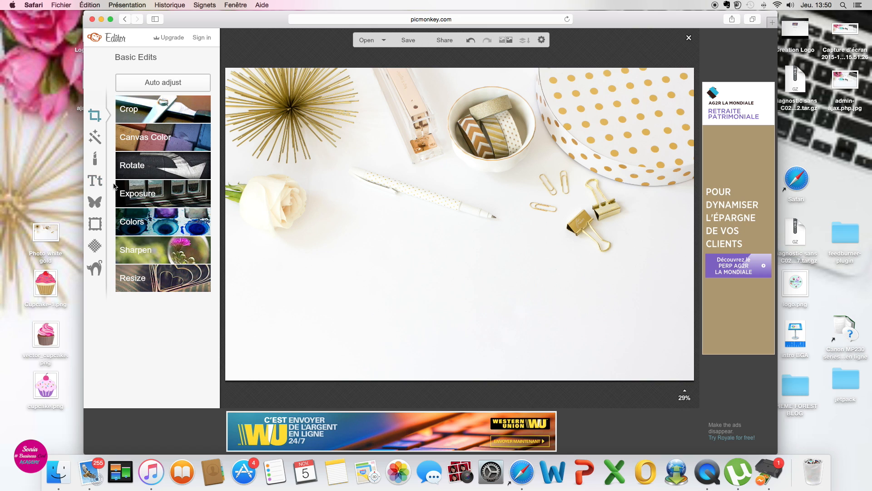
{"action": "left_click", "coordinate": [95, 180]}
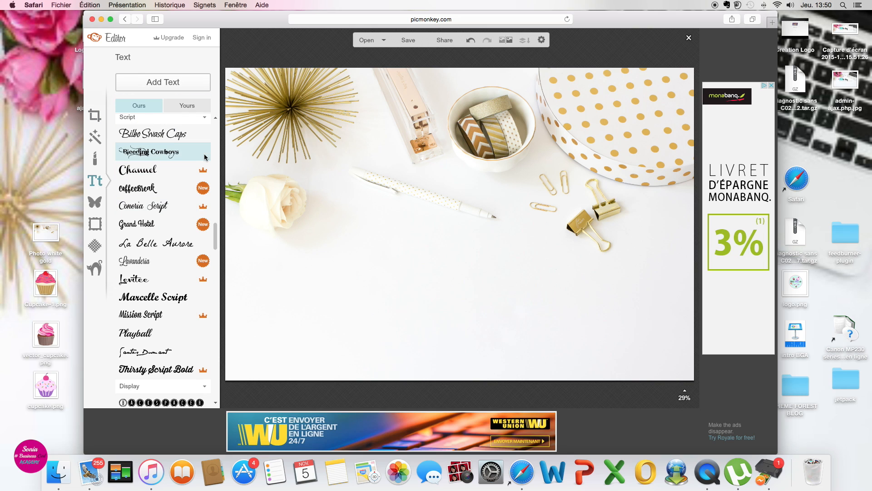
{"action": "left_click", "coordinate": [216, 119]}
{"action": "scroll", "coordinate": [216, 119], "scroll_direction": "up", "scroll_amount": 10}
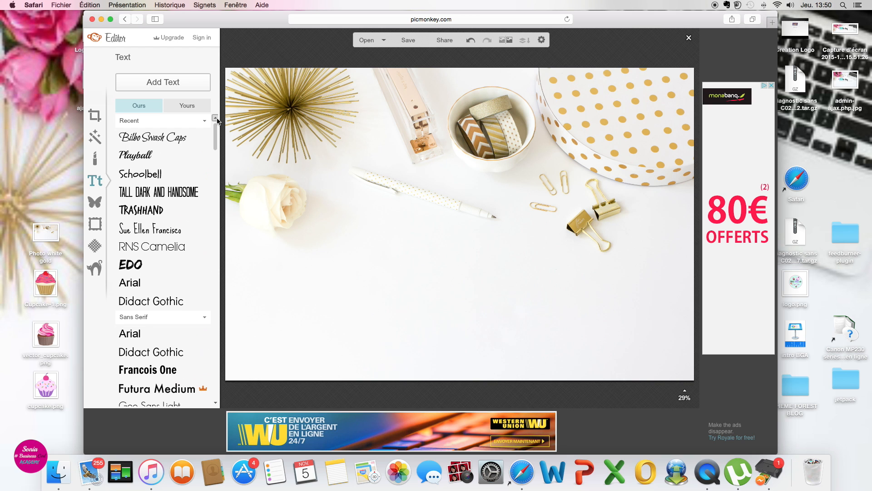
{"action": "left_click", "coordinate": [136, 155]}
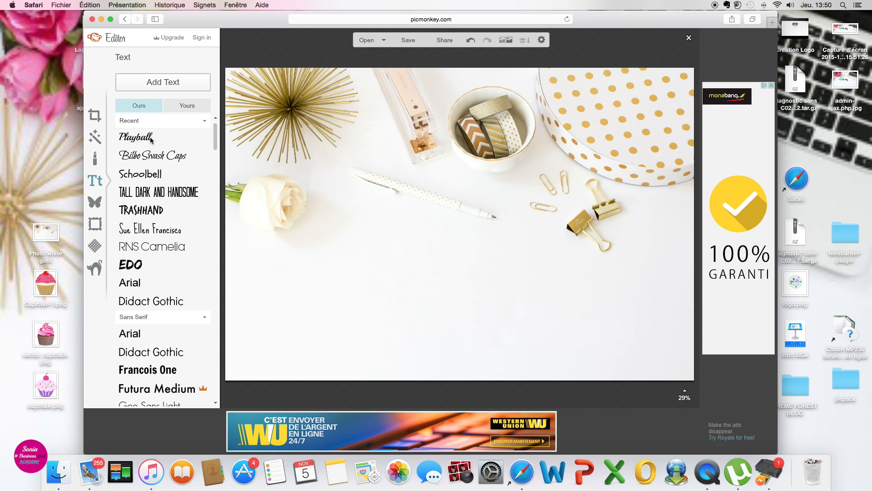
{"action": "left_click", "coordinate": [185, 84]}
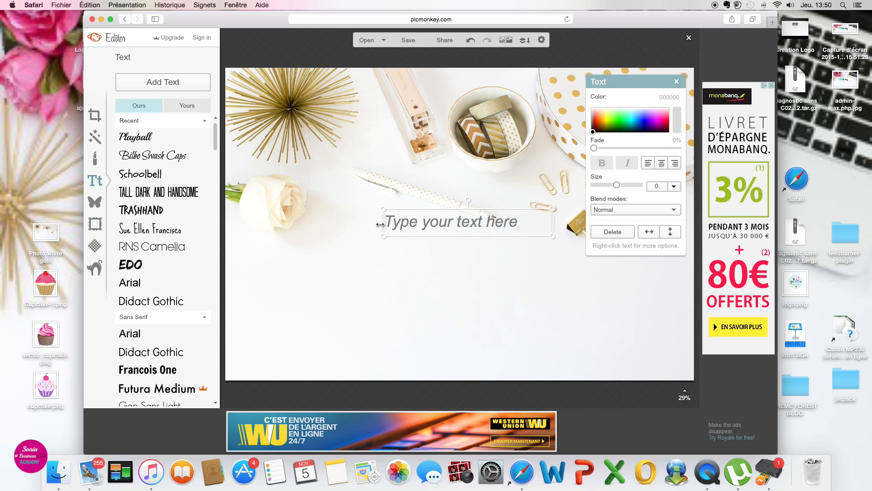
Widen the text box, position it near the middle of the photo, and enter "# Business Girl".
{"action": "left_click_drag", "start_coordinate": [383, 222], "coordinate": [318, 222]}
{"action": "mouse_move", "coordinate": [474, 208]}
{"action": "left_mouse_down"}
{"action": "mouse_move", "coordinate": [477, 185]}
{"action": "mouse_move", "coordinate": [479, 195]}
{"action": "left_mouse_up"}
{"action": "left_click", "coordinate": [449, 212]}
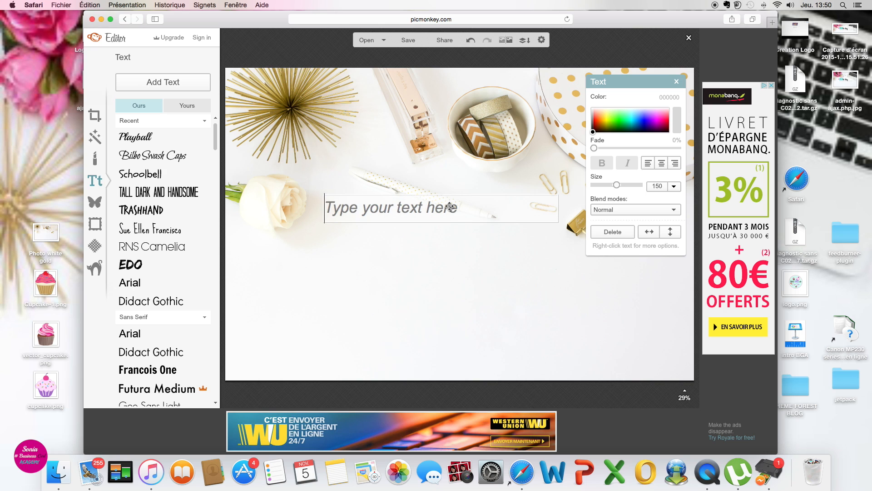
{"action": "type", "text": "# Busin"}
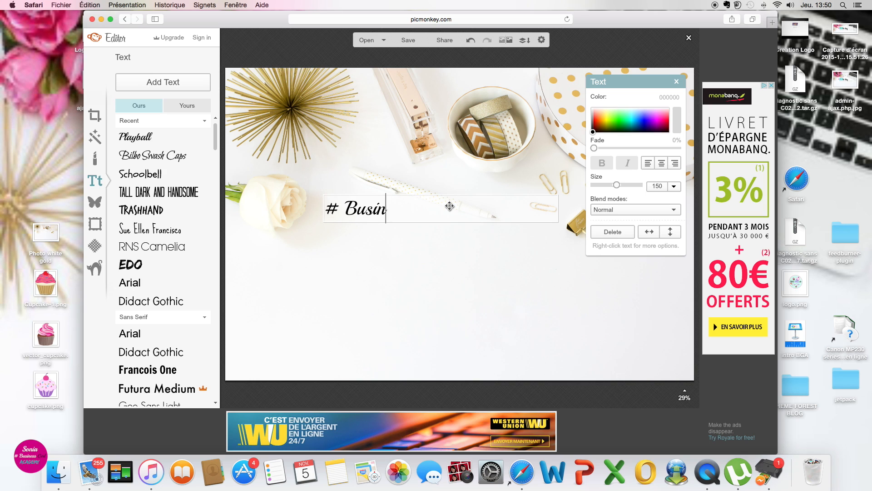
{"action": "type", "text": "ess Girl"}
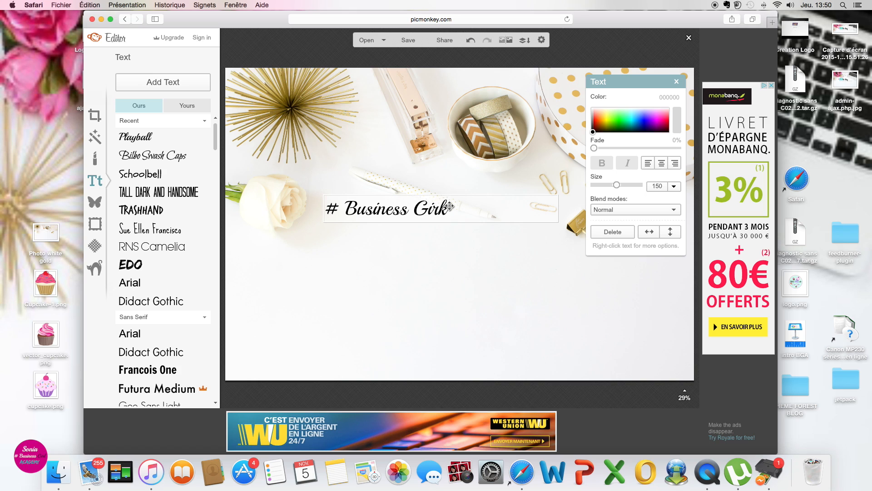
{"action": "key", "text": "BackSpace"}
{"action": "type", "text": "l"}
Color the word "Girl" bright magenta and increase its size to 212.
{"action": "left_click_drag", "start_coordinate": [457, 209], "coordinate": [418, 208]}
{"action": "left_click", "coordinate": [657, 120]}
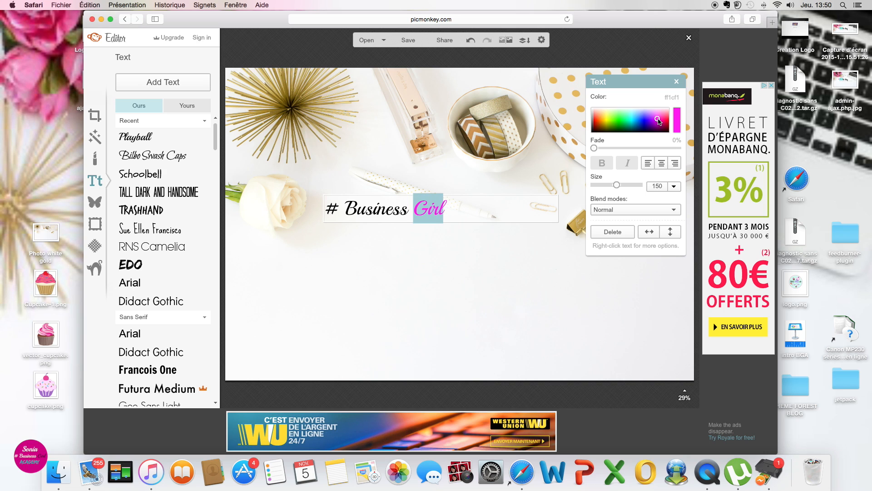
{"action": "mouse_move", "coordinate": [620, 185]}
{"action": "left_mouse_down"}
{"action": "mouse_move", "coordinate": [630, 184]}
{"action": "mouse_move", "coordinate": [601, 183]}
{"action": "mouse_move", "coordinate": [616, 186]}
{"action": "left_mouse_up"}
Shift the "# Business Girl" text slightly to the left and enlarge the whole text to size 299.
{"action": "mouse_move", "coordinate": [448, 216]}
{"action": "left_mouse_down"}
{"action": "mouse_move", "coordinate": [349, 216]}
{"action": "mouse_move", "coordinate": [439, 216]}
{"action": "left_mouse_up"}
{"action": "double_click", "coordinate": [441, 210]}
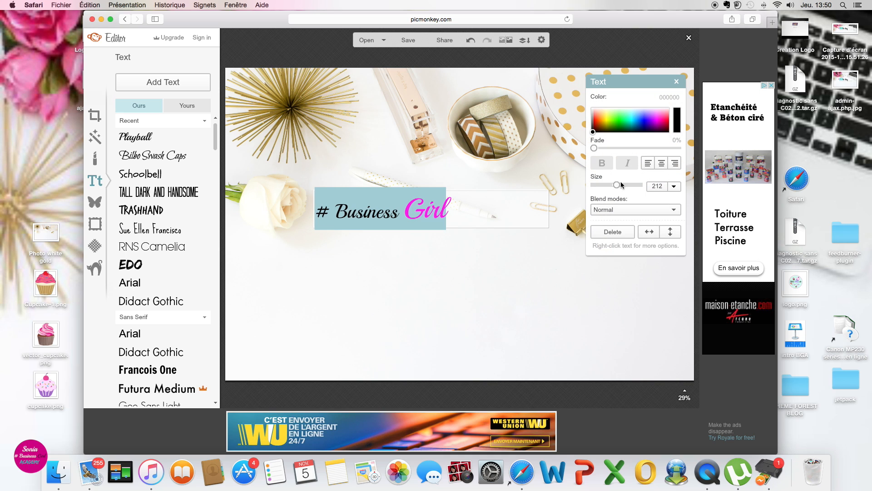
{"action": "left_click_drag", "start_coordinate": [618, 185], "coordinate": [623, 185]}
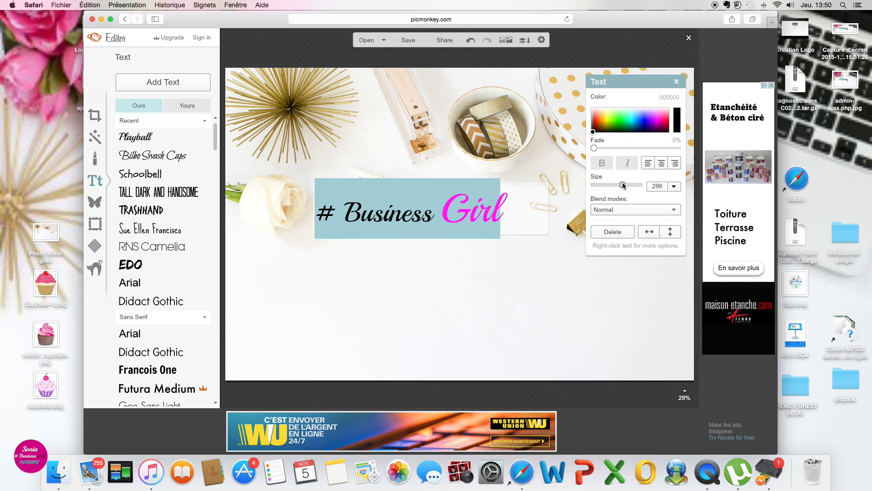
Set the size of the word "Girl" to 238 and deselect the text box.
{"action": "left_click_drag", "start_coordinate": [513, 219], "coordinate": [449, 214]}
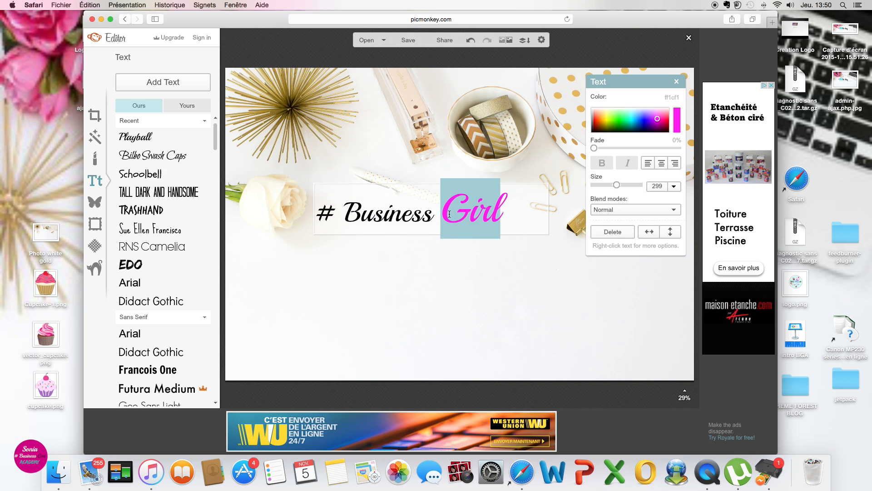
{"action": "left_click_drag", "start_coordinate": [617, 186], "coordinate": [612, 185]}
{"action": "left_click", "coordinate": [535, 284]}
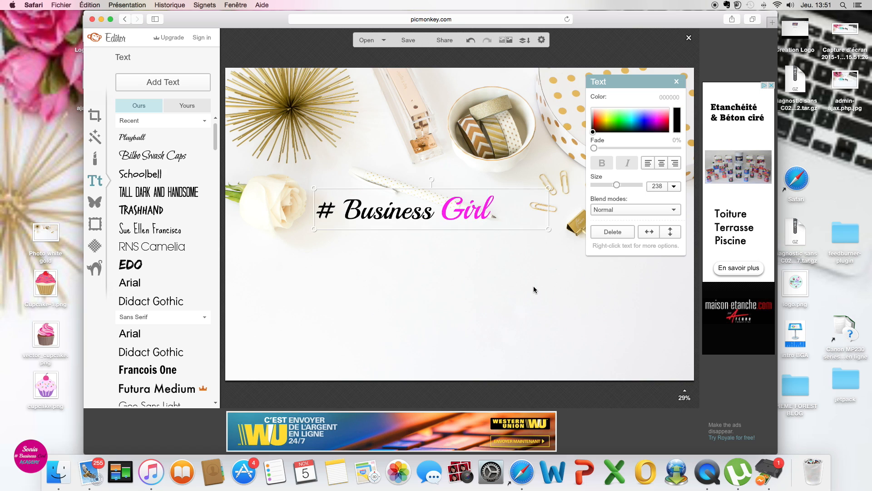
{"action": "double_click", "coordinate": [494, 216]}
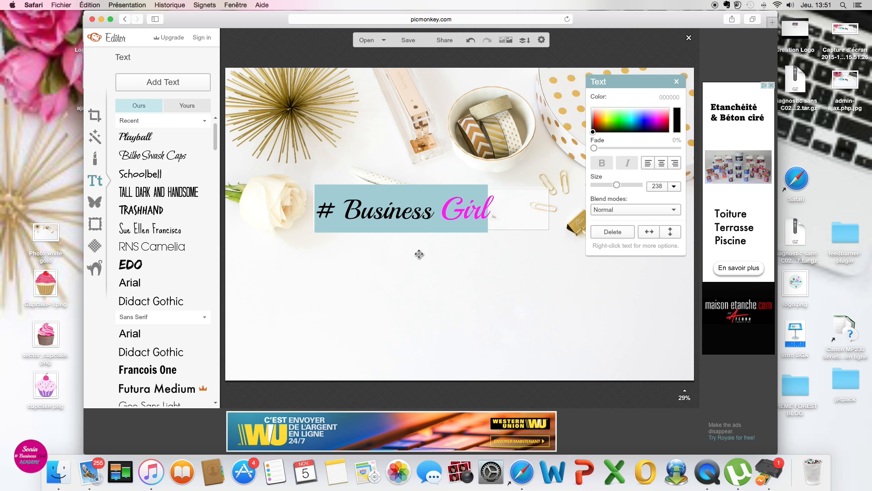
{"action": "left_click", "coordinate": [419, 253]}
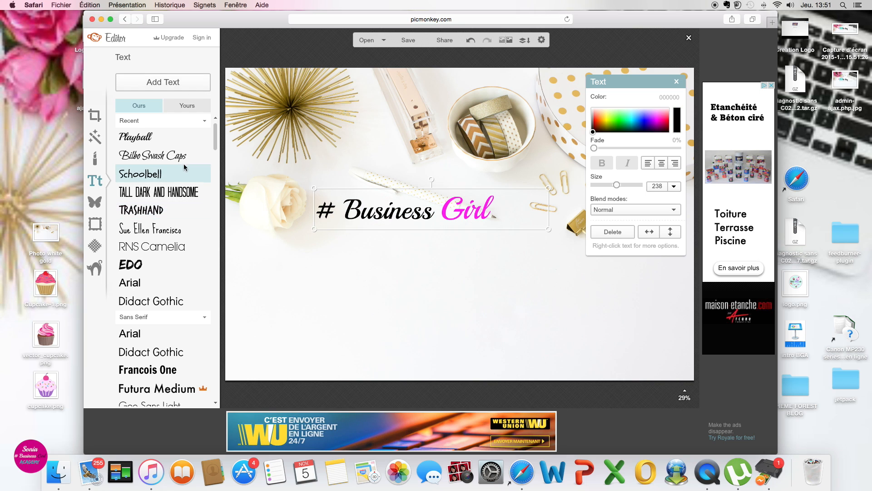
{"action": "left_click", "coordinate": [230, 267]}
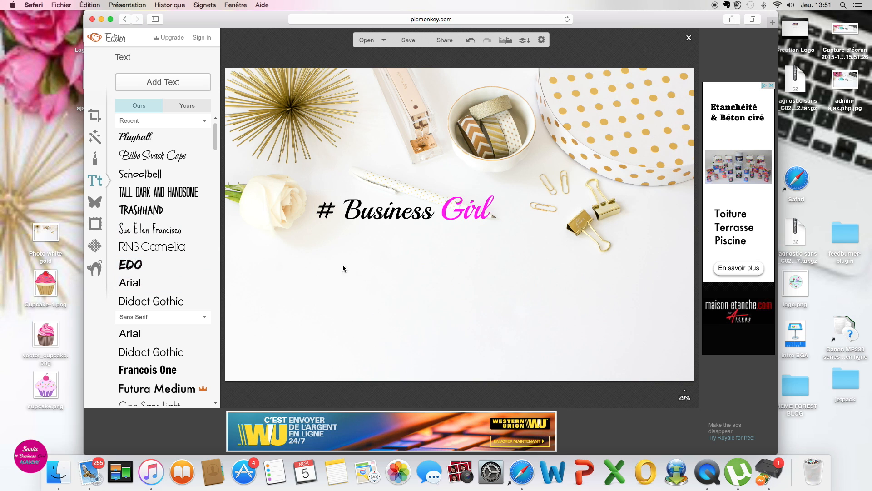
Add a separate text box in the EDO font just below "# Business Girl" and enter "ACADEMY".
{"action": "left_click", "coordinate": [136, 264]}
{"action": "left_click", "coordinate": [183, 81]}
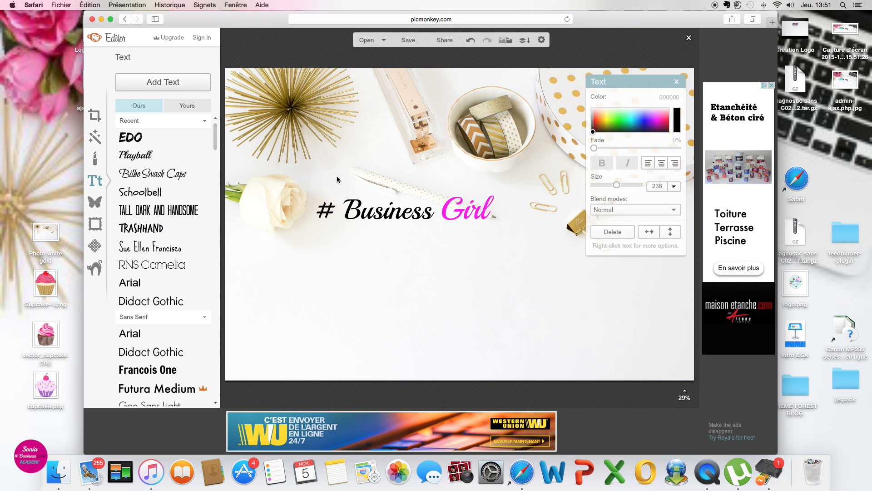
{"action": "left_click_drag", "start_coordinate": [473, 220], "coordinate": [427, 237]}
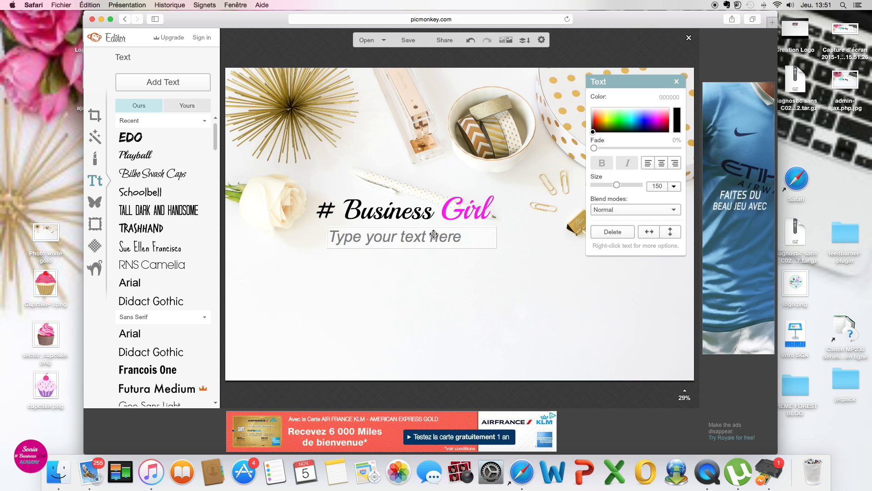
{"action": "type", "text": "ACADEMY"}
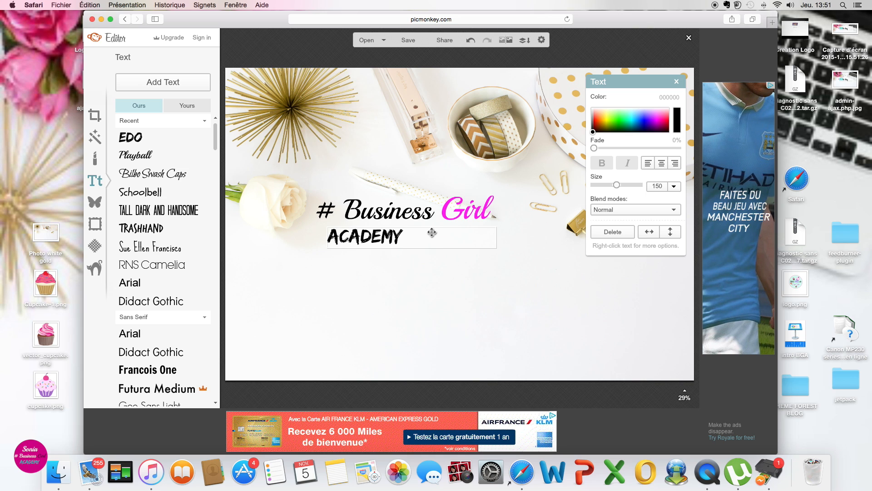
Color the whole word "ACADEMY" in the separate text box teal green (00c6aa).
{"action": "key", "text": "shift+Left"}
{"action": "key", "text": "shift+Left"}
{"action": "key", "text": "shift+Left"}
{"action": "key", "text": "shift+Left"}
{"action": "key", "text": "shift+Left"}
{"action": "key", "text": "shift+Left"}
{"action": "key", "text": "shift+Left"}
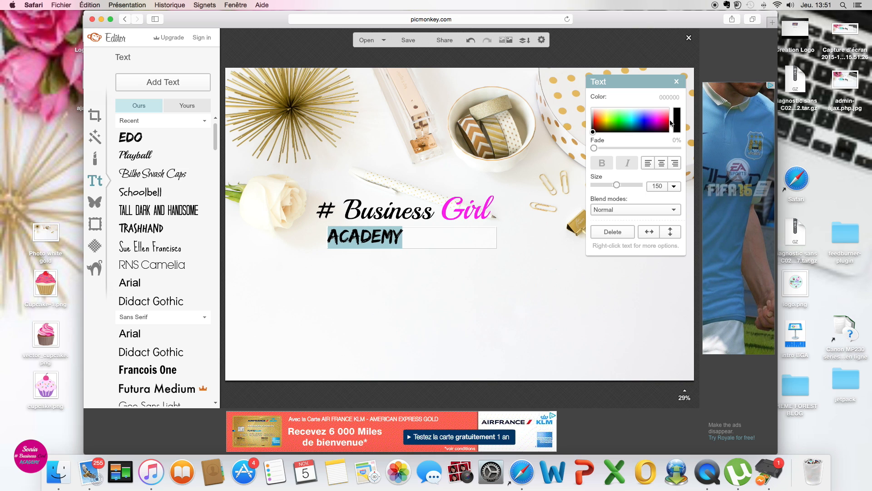
{"action": "left_click", "coordinate": [634, 124]}
{"action": "left_click", "coordinate": [631, 125]}
{"action": "left_click", "coordinate": [630, 124]}
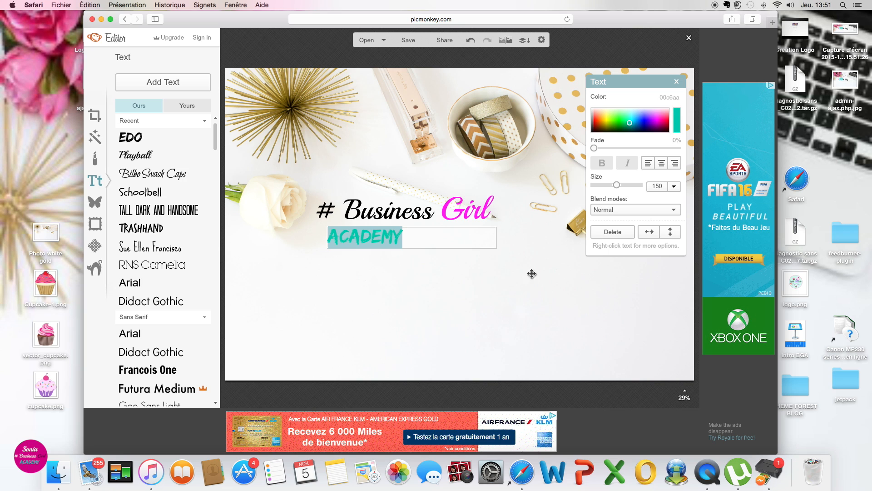
Center the separate "ACADEMY" text under the title with a narrower box, then delete that text box.
{"action": "left_click", "coordinate": [440, 268]}
{"action": "left_click_drag", "start_coordinate": [371, 234], "coordinate": [409, 233]}
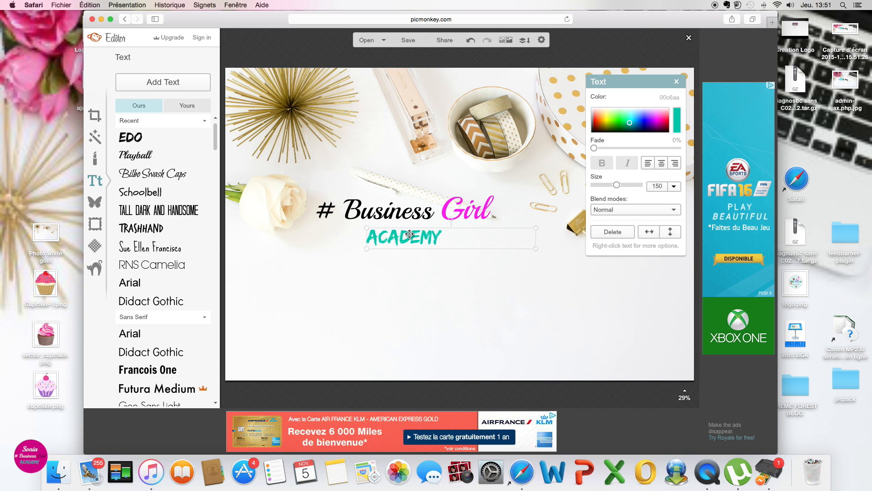
{"action": "left_click_drag", "start_coordinate": [535, 242], "coordinate": [367, 238]}
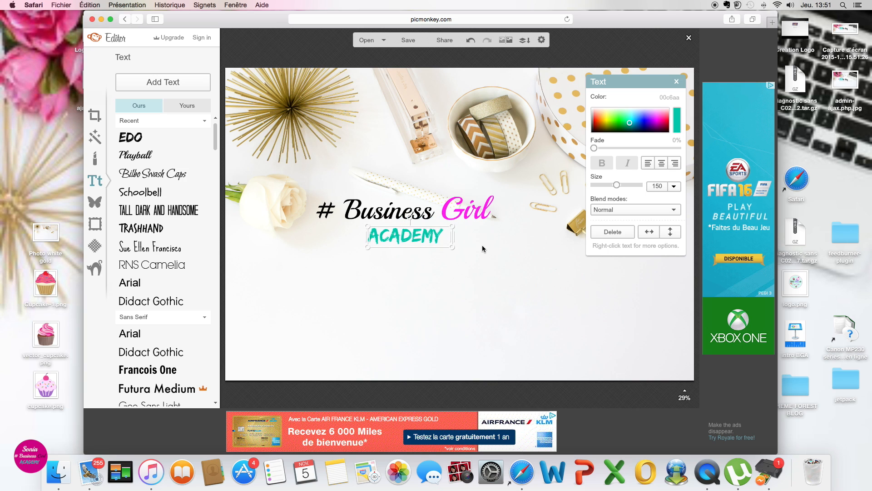
{"action": "key", "text": "BackSpace"}
Add a second line reading "ACADEMY" after "Girl" inside the "# Business Girl" text box.
{"action": "left_click", "coordinate": [440, 200]}
{"action": "left_click", "coordinate": [442, 206]}
{"action": "left_click", "coordinate": [507, 211]}
{"action": "key", "text": "Return"}
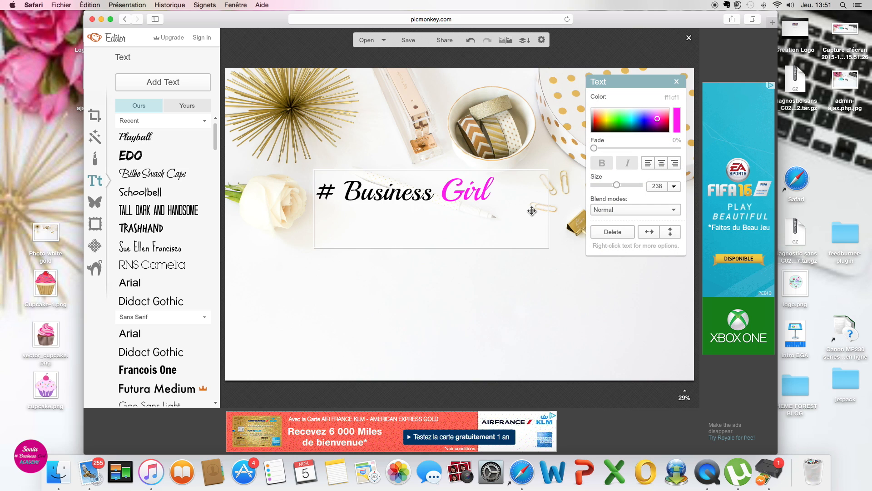
{"action": "type", "text": "A"}
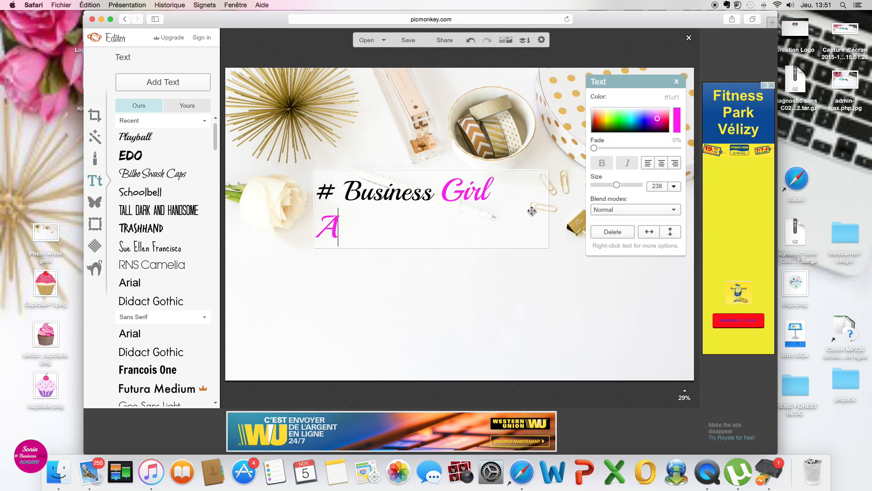
{"action": "type", "text": "CADEMY"}
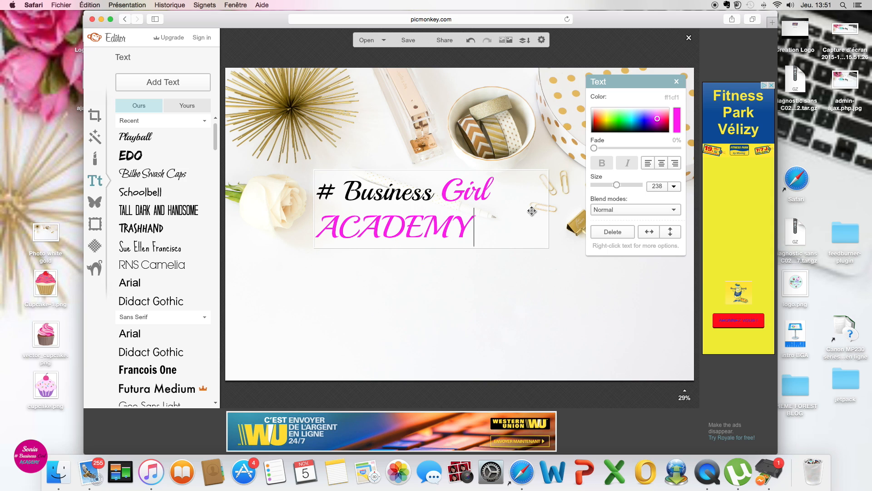
Change the "ACADEMY" line to the EDO font and color it bright turquoise (00f5db).
{"action": "left_click_drag", "start_coordinate": [465, 227], "coordinate": [318, 231]}
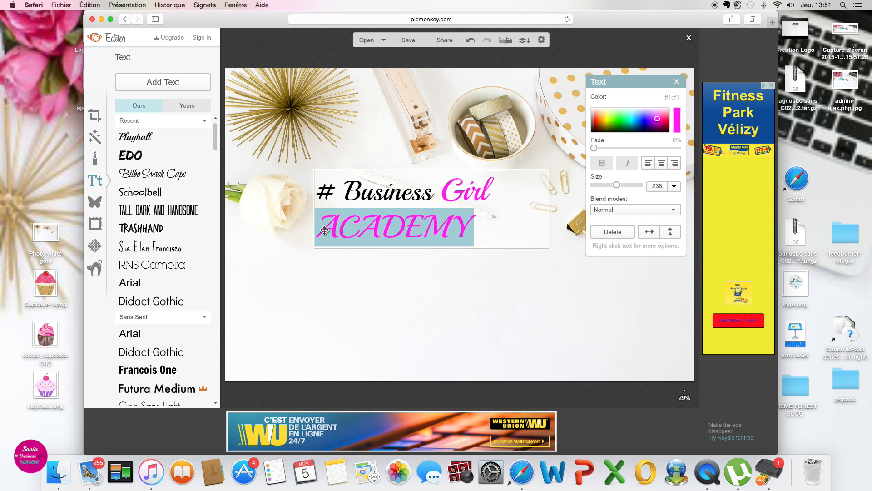
{"action": "left_click", "coordinate": [132, 155]}
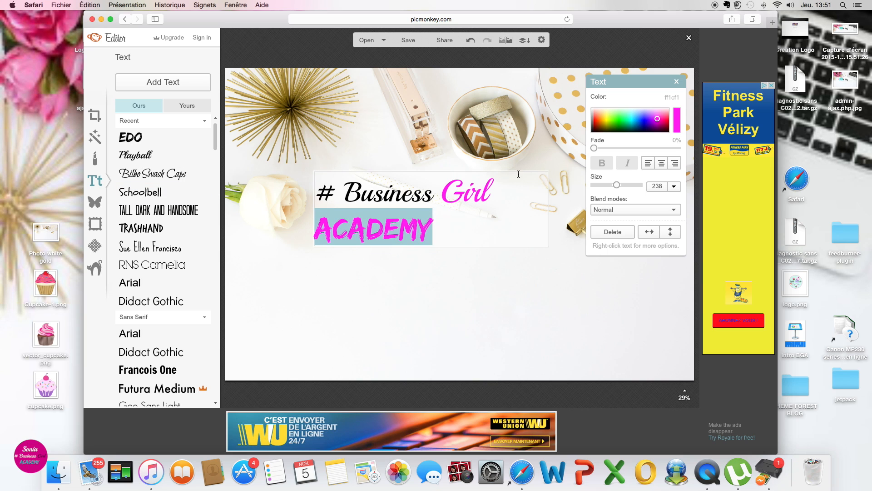
{"action": "left_click", "coordinate": [632, 121]}
{"action": "left_click_drag", "start_coordinate": [634, 121], "coordinate": [633, 121]}
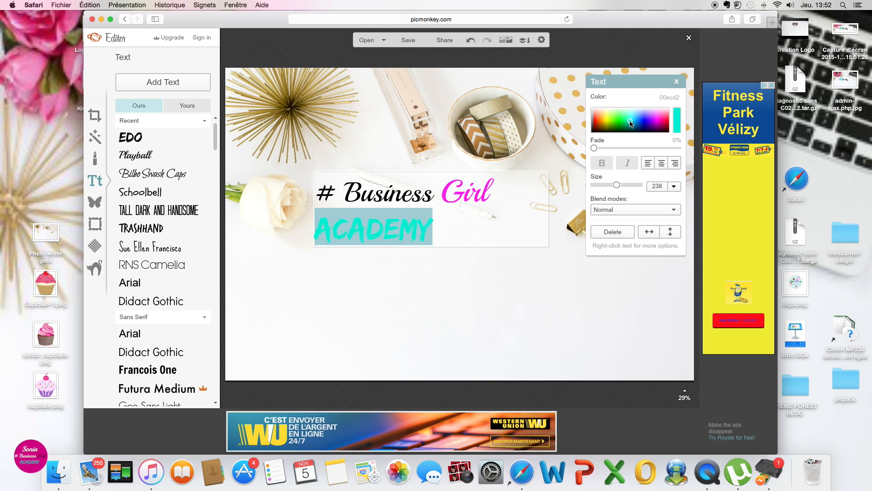
{"action": "left_click", "coordinate": [426, 234]}
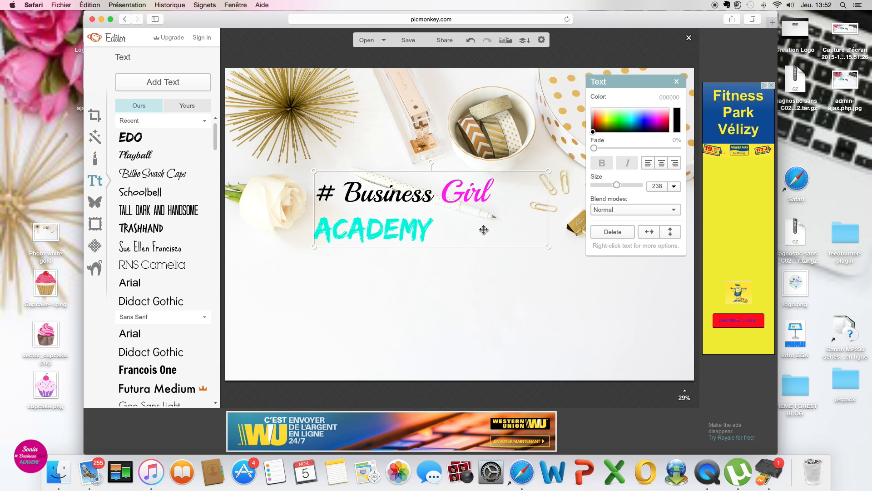
Move the two-line title slightly to the left, then center-align all its text at size 299.
{"action": "left_click_drag", "start_coordinate": [483, 230], "coordinate": [411, 230]}
{"action": "double_click", "coordinate": [382, 195]}
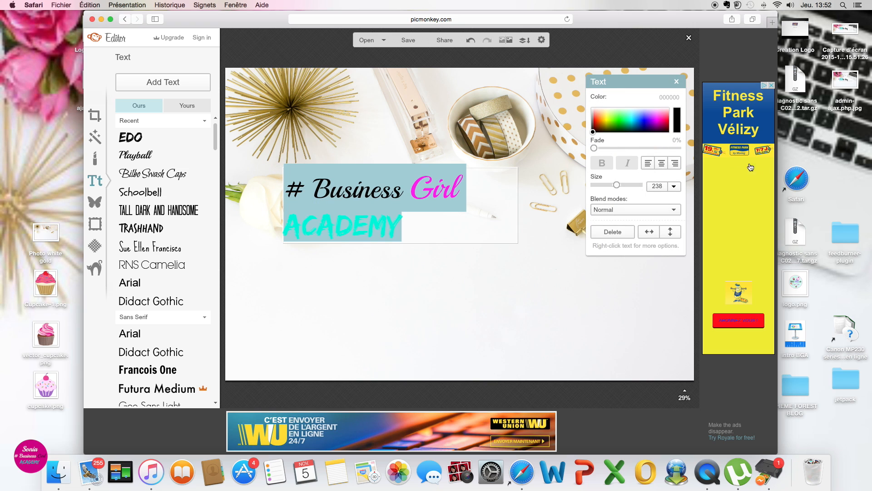
{"action": "left_click", "coordinate": [665, 163]}
{"action": "left_click_drag", "start_coordinate": [620, 184], "coordinate": [623, 186]}
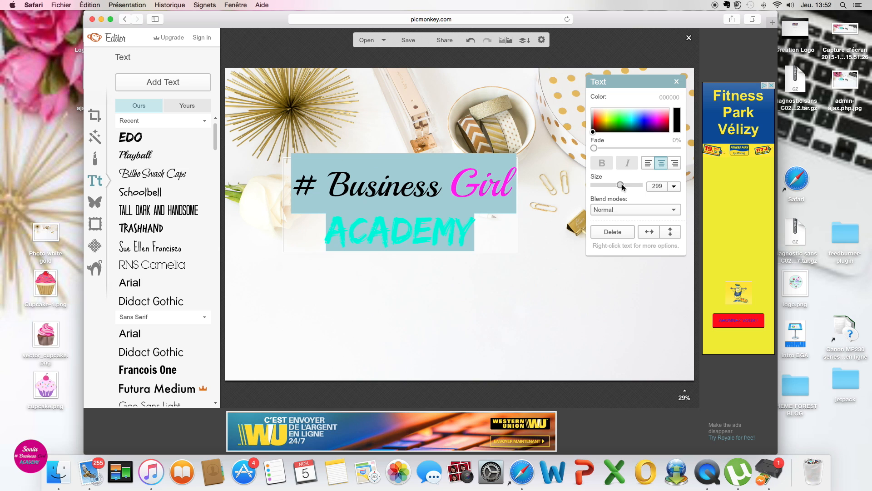
{"action": "left_click", "coordinate": [517, 225]}
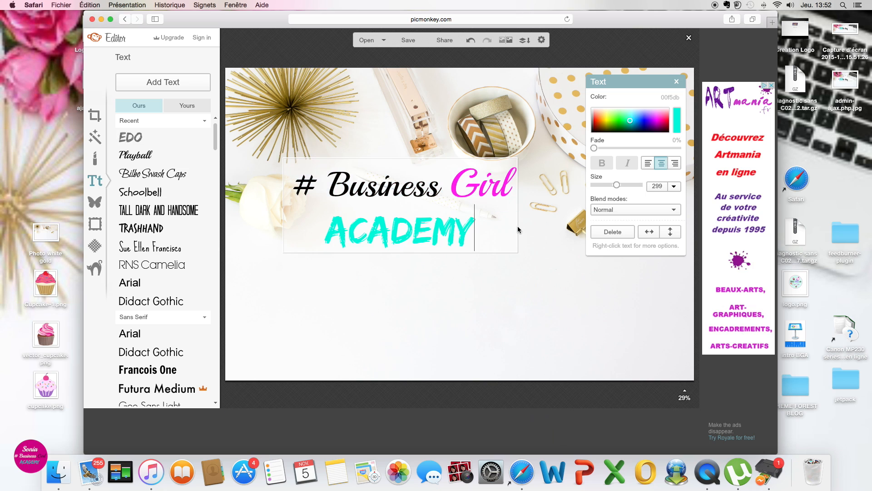
Widen the title's text box to the right and move it slightly lower on the photo.
{"action": "left_click_drag", "start_coordinate": [518, 228], "coordinate": [600, 226]}
{"action": "left_click_drag", "start_coordinate": [522, 222], "coordinate": [527, 250]}
{"action": "left_click", "coordinate": [540, 312]}
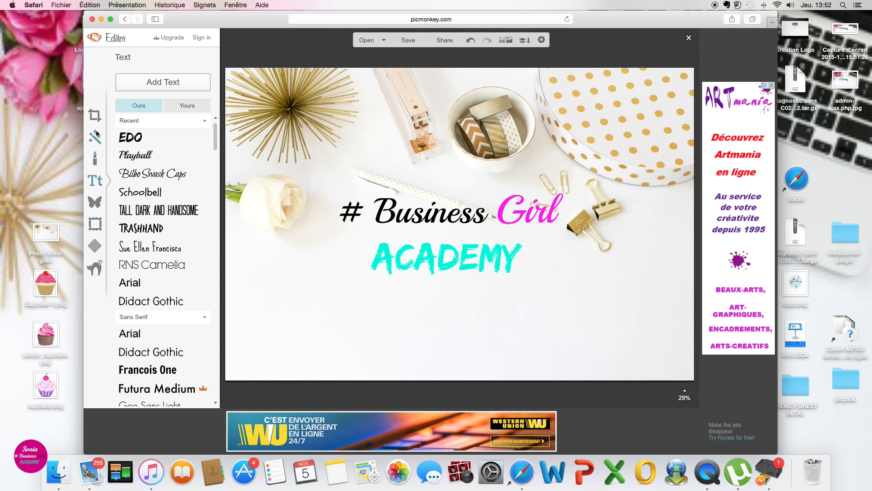
Add a rectangle from the Geometric overlays and stretch it to cover both lines of the title.
{"action": "left_click", "coordinate": [94, 204]}
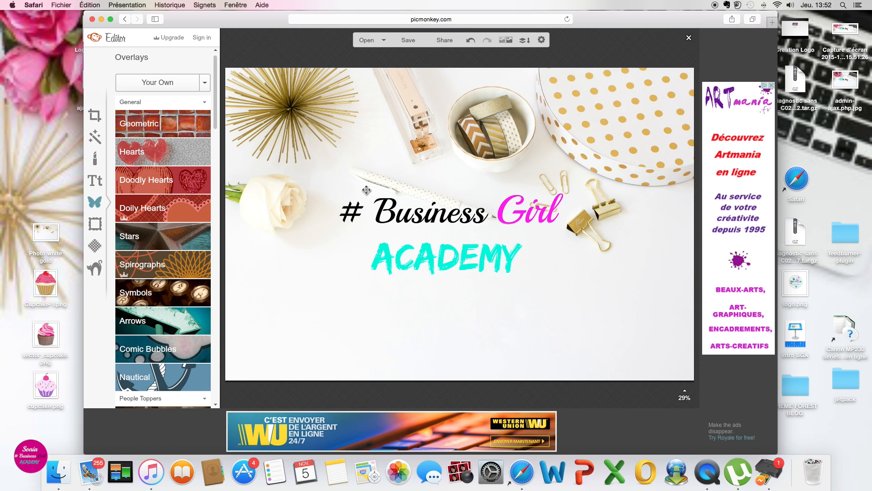
{"action": "left_click", "coordinate": [139, 124]}
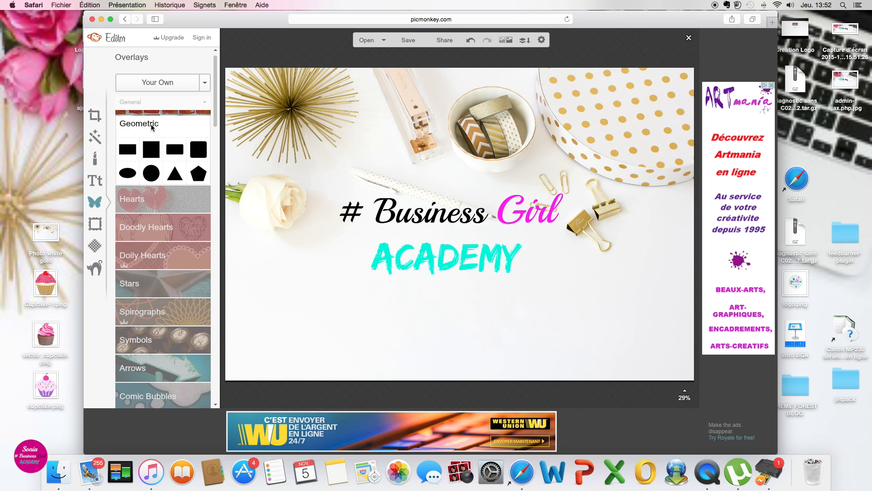
{"action": "left_click", "coordinate": [129, 149]}
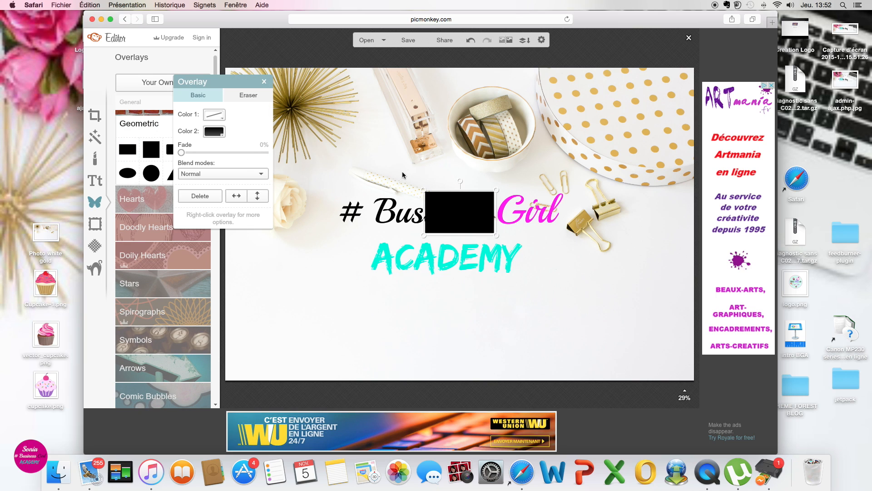
{"action": "left_click_drag", "start_coordinate": [423, 189], "coordinate": [307, 185]}
{"action": "mouse_move", "coordinate": [497, 185]}
{"action": "left_mouse_down"}
{"action": "mouse_move", "coordinate": [438, 185]}
{"action": "mouse_move", "coordinate": [496, 178]}
{"action": "left_mouse_up"}
{"action": "left_click_drag", "start_coordinate": [494, 222], "coordinate": [623, 234]}
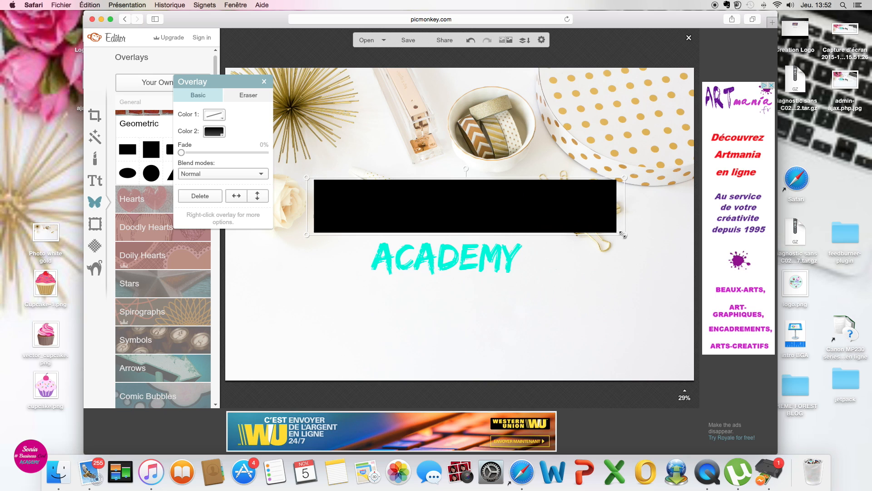
{"action": "left_click_drag", "start_coordinate": [515, 235], "coordinate": [509, 295]}
{"action": "left_click_drag", "start_coordinate": [488, 218], "coordinate": [477, 217]}
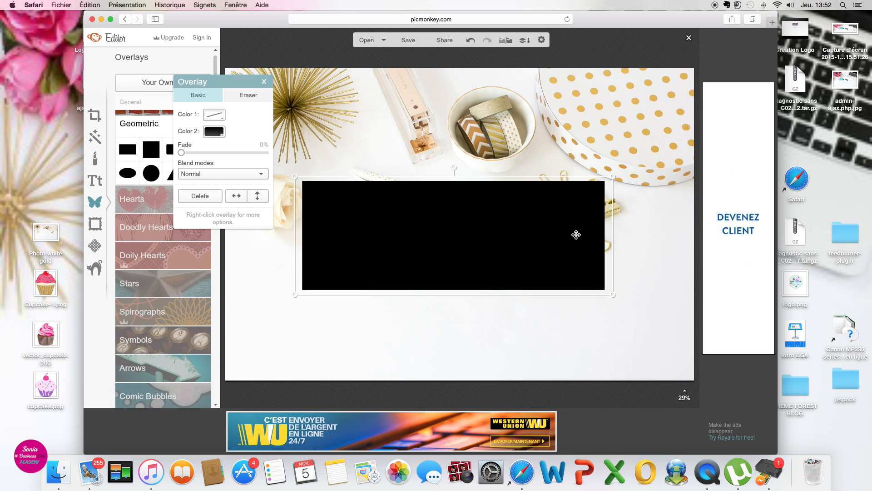
Fill the rectangle overlay with white and set its fade to 26%.
{"action": "left_click", "coordinate": [222, 135]}
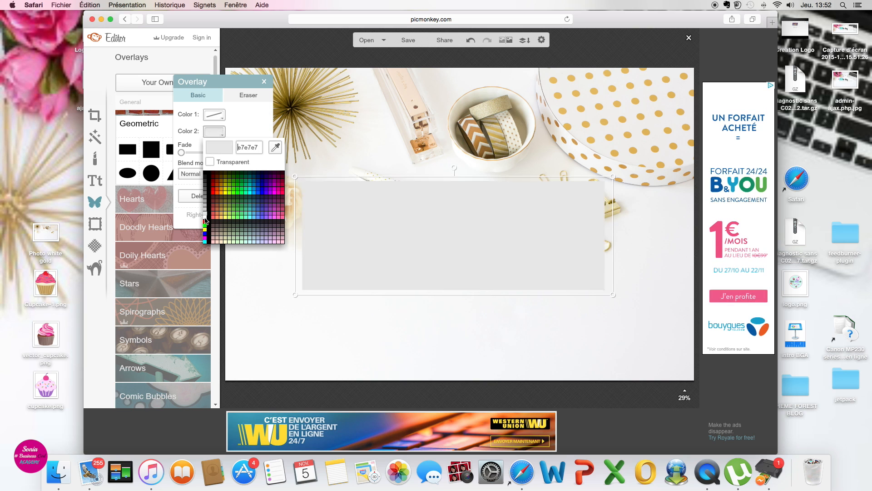
{"action": "left_click", "coordinate": [209, 190]}
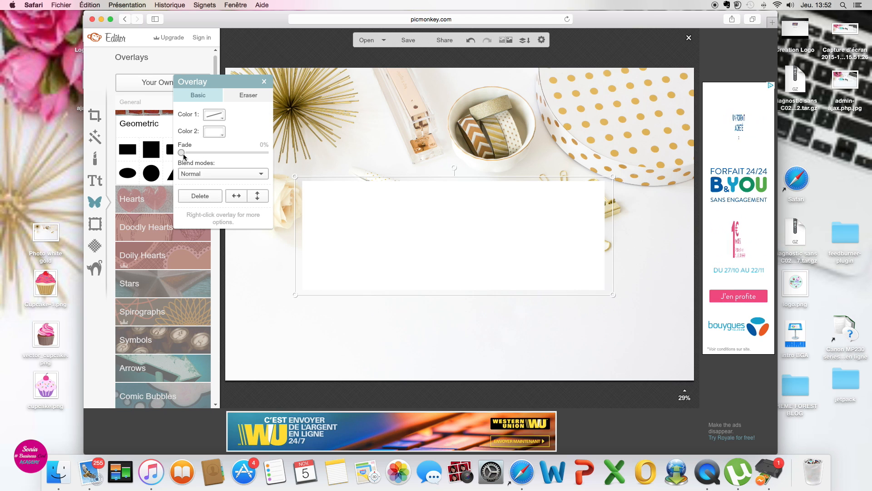
{"action": "left_click_drag", "start_coordinate": [182, 153], "coordinate": [204, 153]}
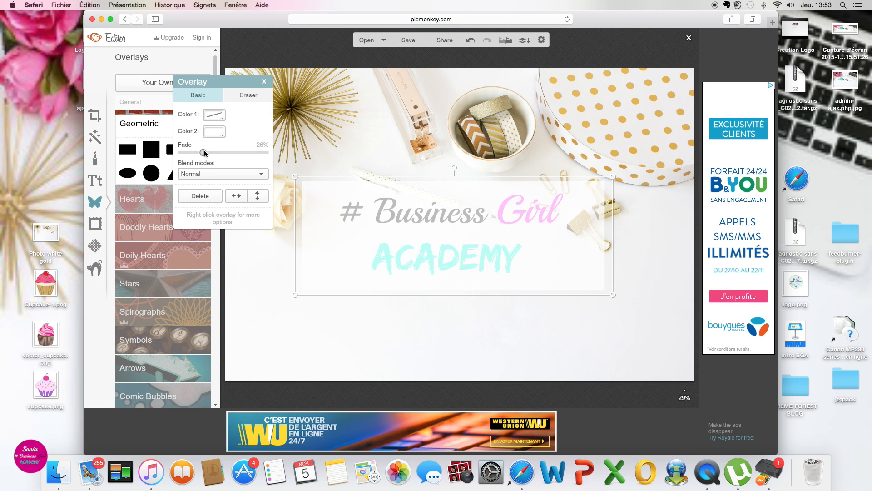
Send the white rectangle overlay to the back, behind the "# Business Girl ACADEMY" text.
{"action": "right_click", "coordinate": [482, 233]}
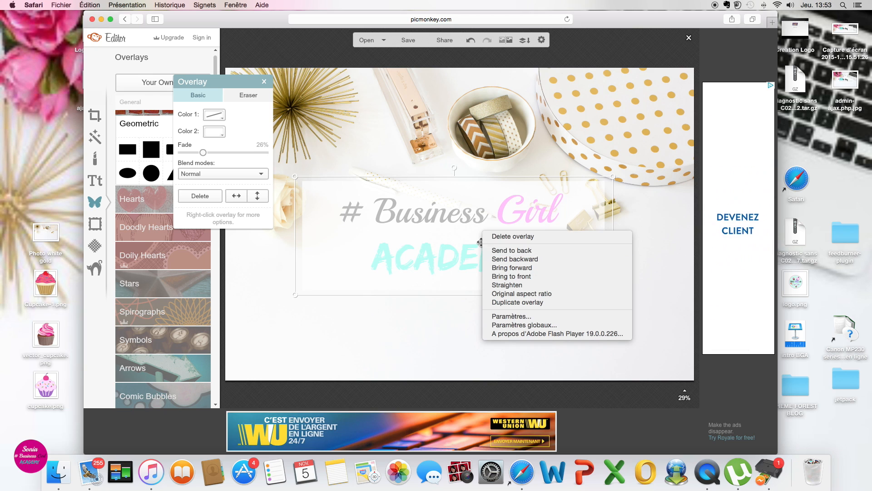
{"action": "left_click", "coordinate": [494, 250]}
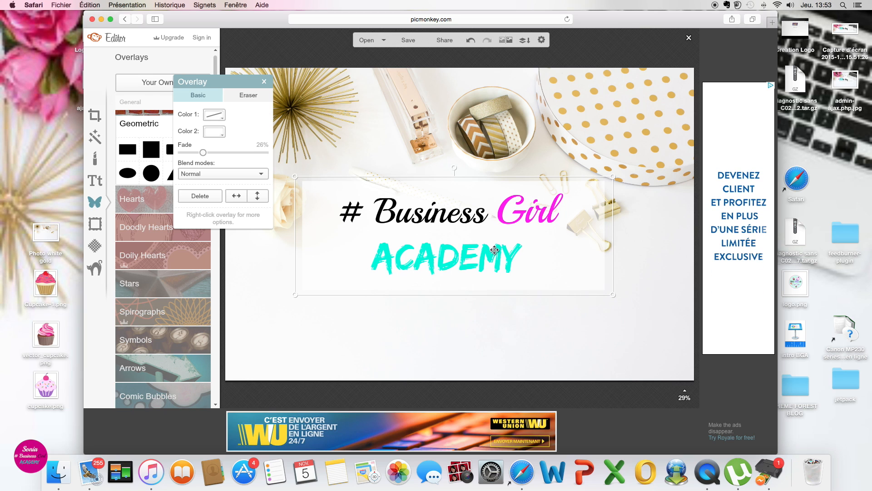
{"action": "right_click", "coordinate": [455, 219]}
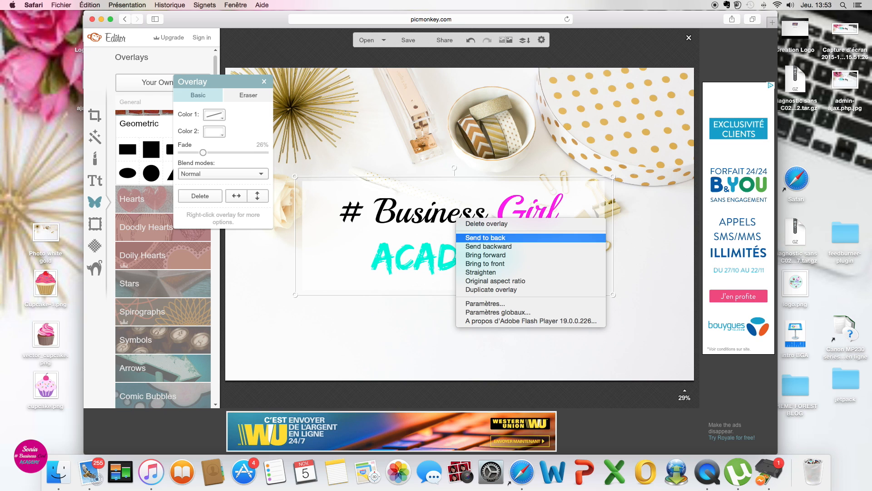
{"action": "left_click", "coordinate": [379, 233]}
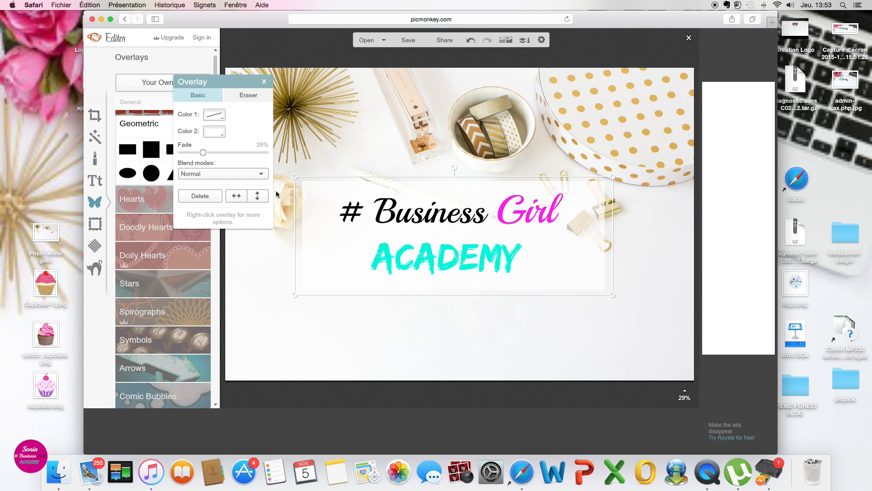
Enlarge the white rectangle overlay around the title text and set its fade to 45%.
{"action": "left_click_drag", "start_coordinate": [204, 153], "coordinate": [215, 154]}
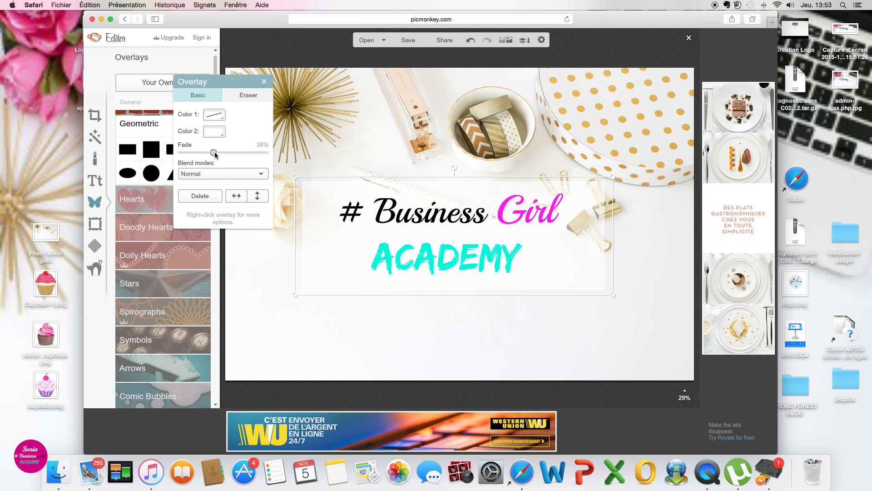
{"action": "left_click_drag", "start_coordinate": [214, 152], "coordinate": [212, 152]}
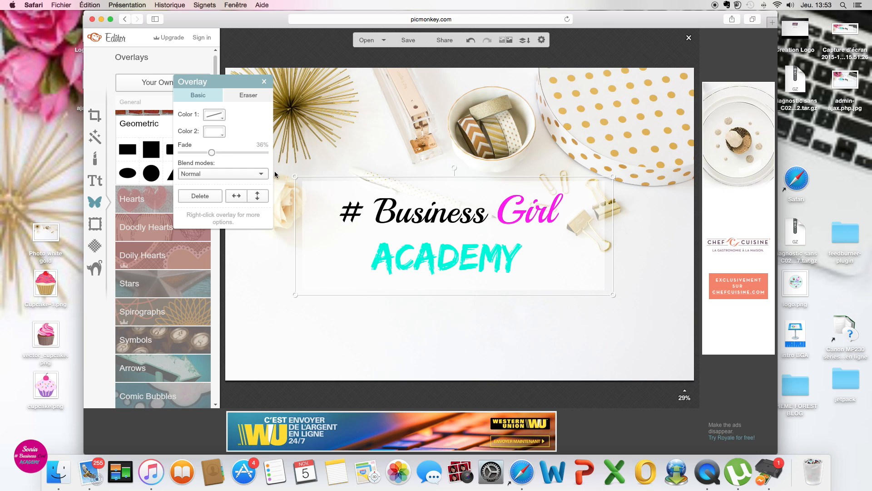
{"action": "left_click_drag", "start_coordinate": [294, 176], "coordinate": [279, 171]}
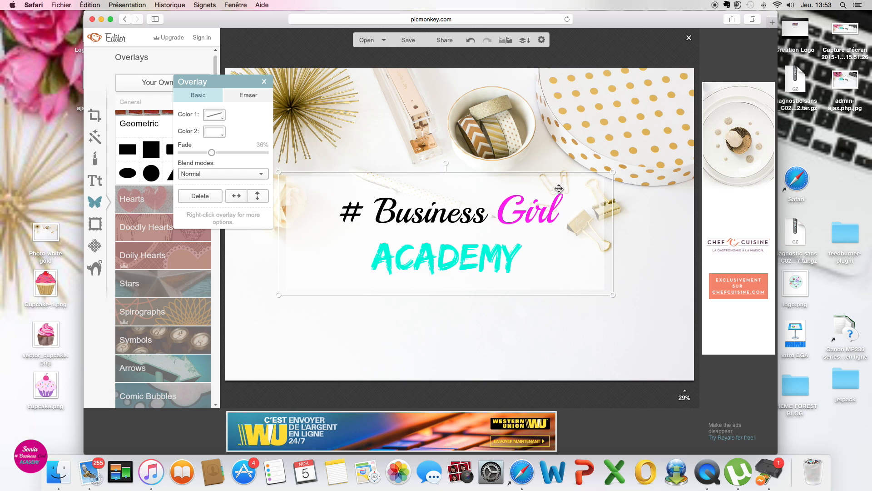
{"action": "left_click_drag", "start_coordinate": [612, 173], "coordinate": [638, 171]}
{"action": "left_click_drag", "start_coordinate": [575, 233], "coordinate": [570, 229]}
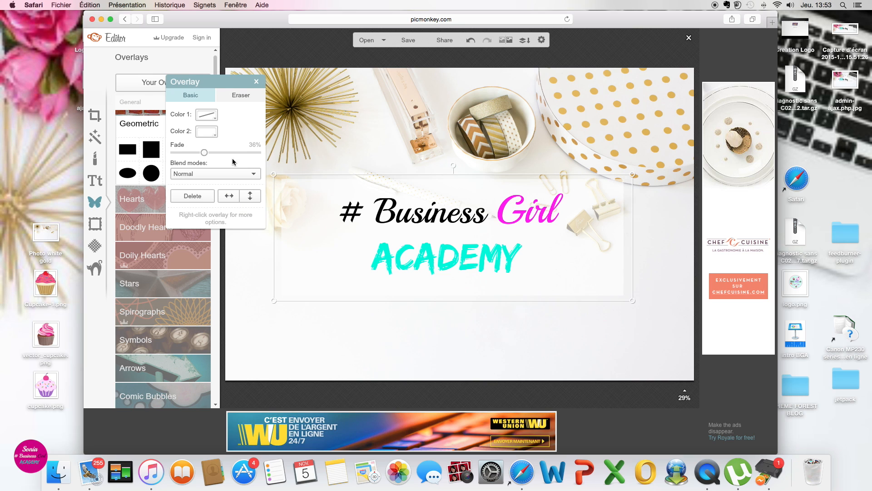
{"action": "mouse_move", "coordinate": [205, 152]}
{"action": "left_mouse_down"}
{"action": "mouse_move", "coordinate": [215, 152]}
{"action": "mouse_move", "coordinate": [195, 155]}
{"action": "mouse_move", "coordinate": [233, 153]}
{"action": "mouse_move", "coordinate": [192, 155]}
{"action": "mouse_move", "coordinate": [236, 151]}
{"action": "mouse_move", "coordinate": [200, 152]}
{"action": "mouse_move", "coordinate": [211, 153]}
{"action": "left_mouse_up"}
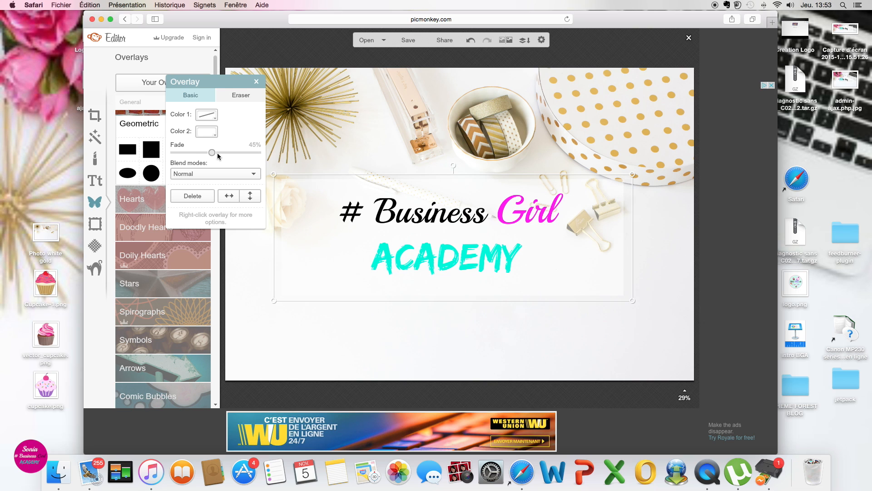
{"action": "left_click", "coordinate": [548, 318]}
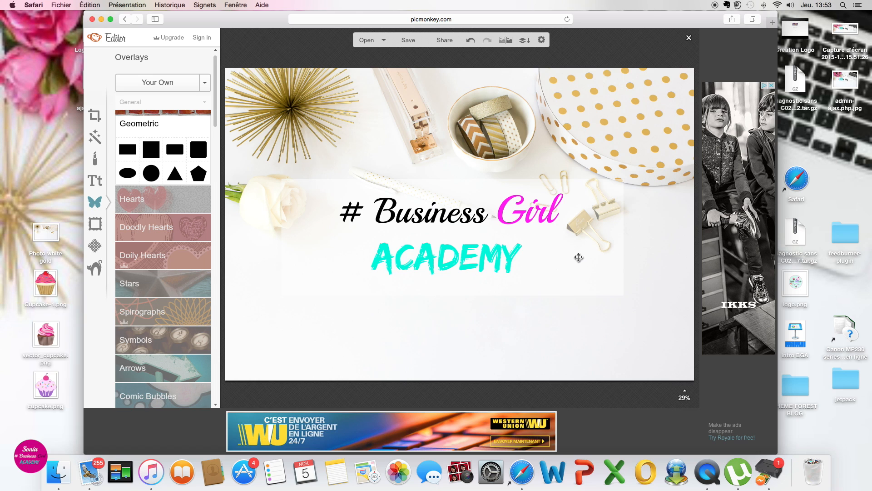
Delete the "# Business Girl ACADEMY" text and the white rectangle overlay from the photo.
{"action": "left_click", "coordinate": [510, 256]}
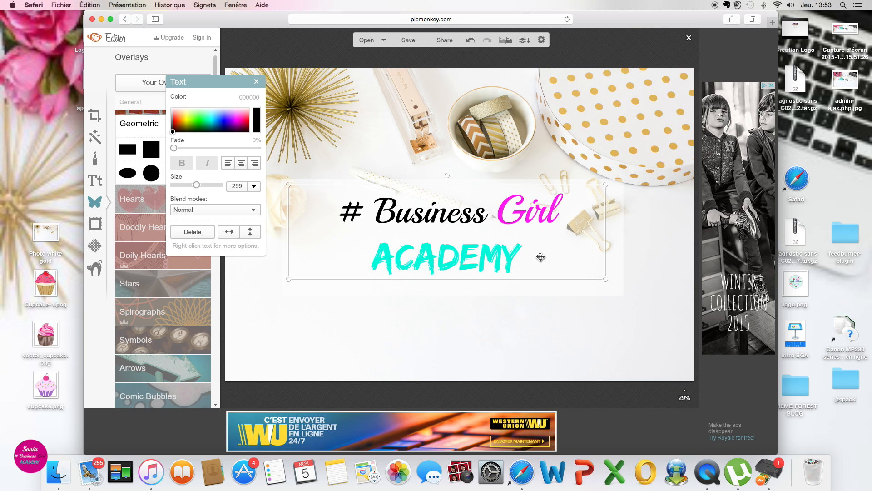
{"action": "key", "text": "Delete"}
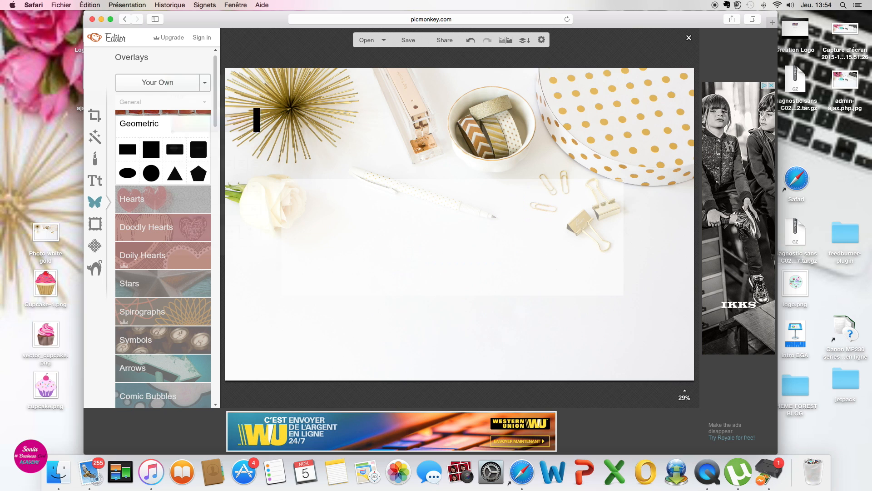
{"action": "left_click", "coordinate": [613, 238]}
{"action": "key", "text": "Delete"}
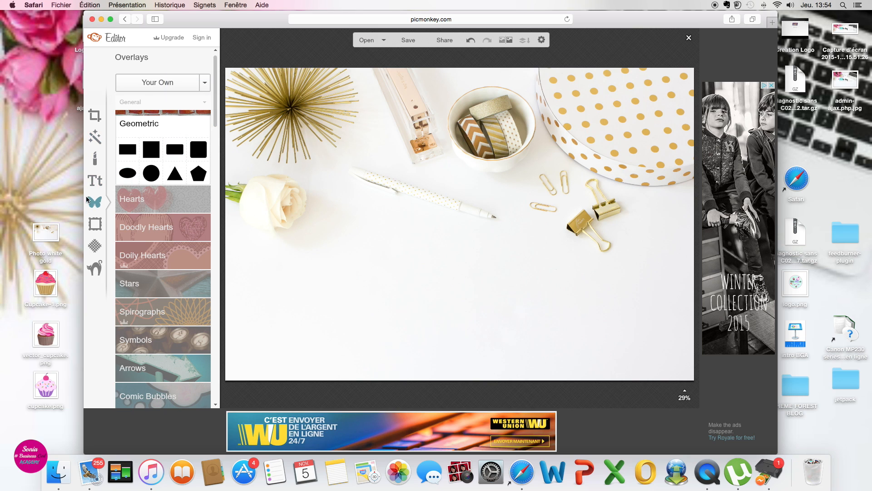
Add logo.png from the Bureau folder to the photo as an overlay of your own.
{"action": "left_click", "coordinate": [176, 86]}
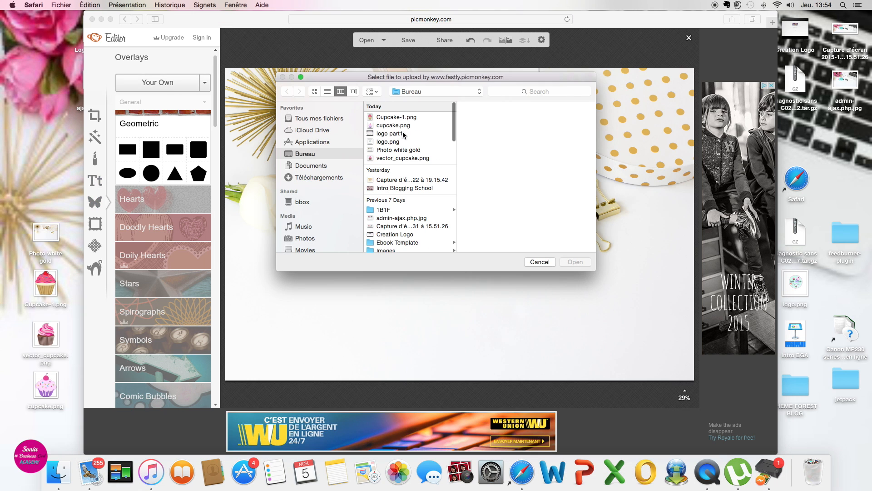
{"action": "left_click", "coordinate": [386, 142]}
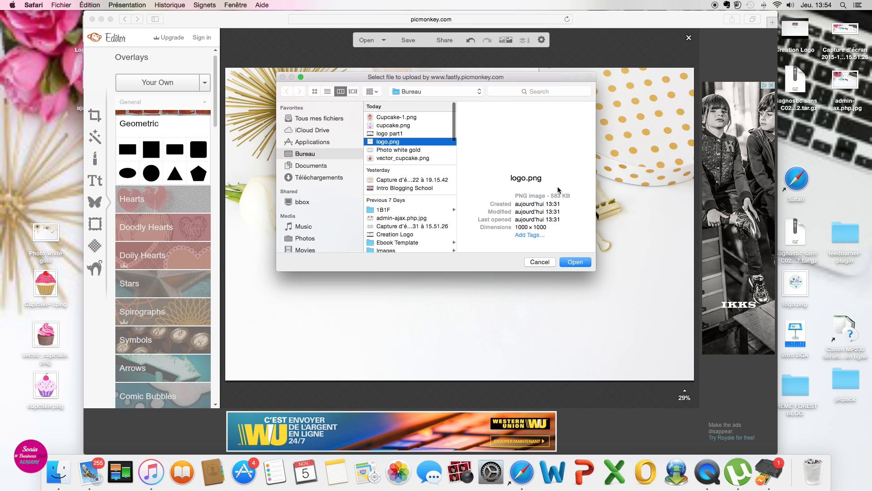
{"action": "left_click", "coordinate": [574, 262]}
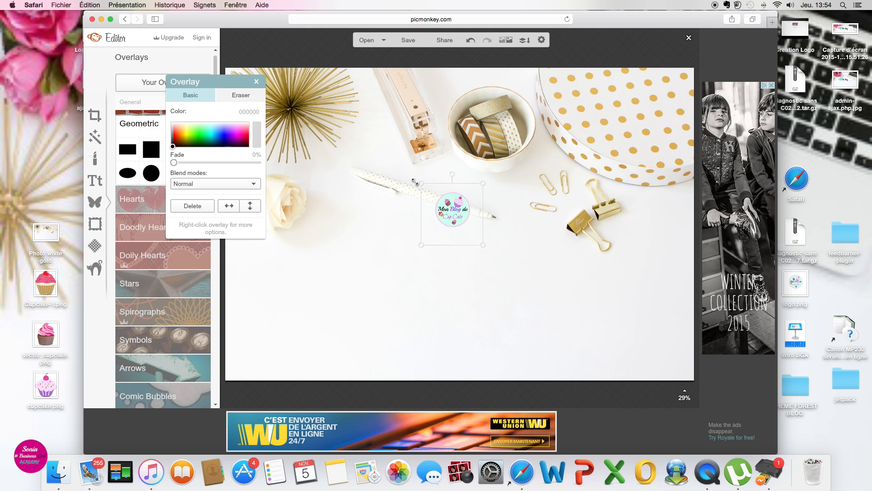
Enlarge the cupcake logo to roughly four times its size and place it near the middle of the photo.
{"action": "left_click_drag", "start_coordinate": [414, 182], "coordinate": [369, 132]}
{"action": "left_click_drag", "start_coordinate": [485, 247], "coordinate": [610, 339]}
{"action": "left_click_drag", "start_coordinate": [506, 245], "coordinate": [482, 241]}
{"action": "left_click_drag", "start_coordinate": [551, 344], "coordinate": [563, 354]}
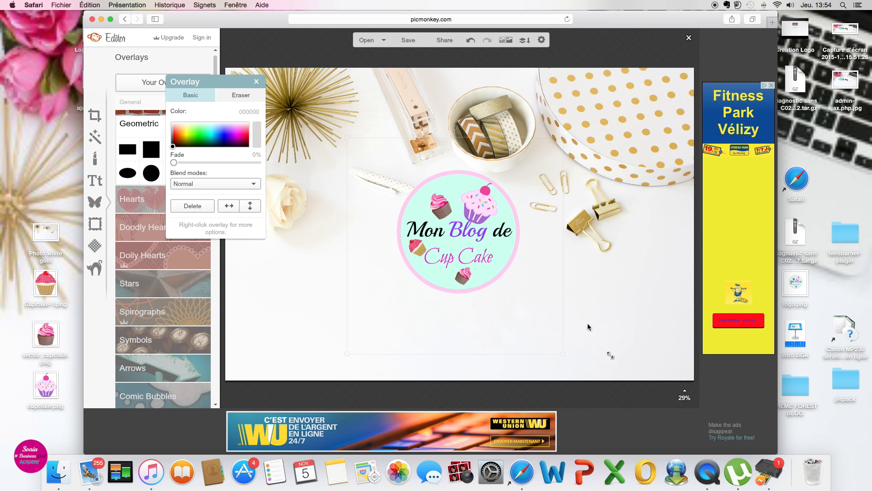
{"action": "left_click_drag", "start_coordinate": [347, 137], "coordinate": [320, 110]}
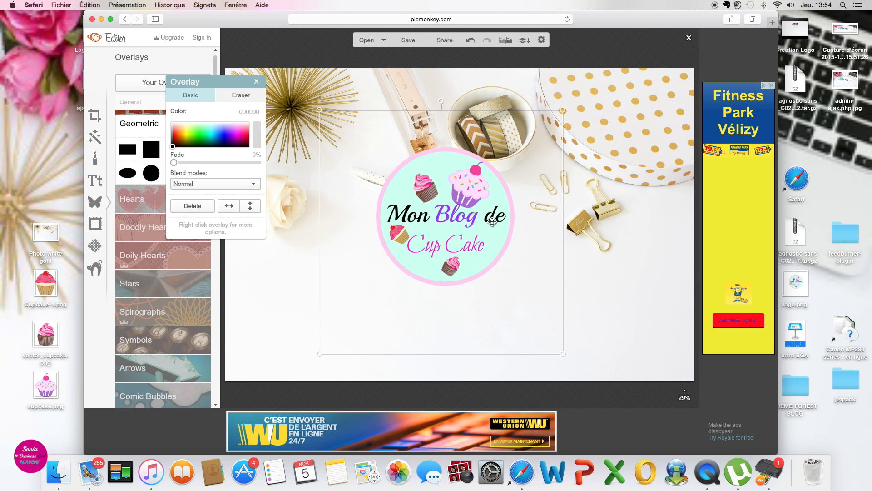
{"action": "mouse_move", "coordinate": [492, 222]}
{"action": "left_mouse_down"}
{"action": "mouse_move", "coordinate": [514, 221]}
{"action": "mouse_move", "coordinate": [503, 220]}
{"action": "left_mouse_up"}
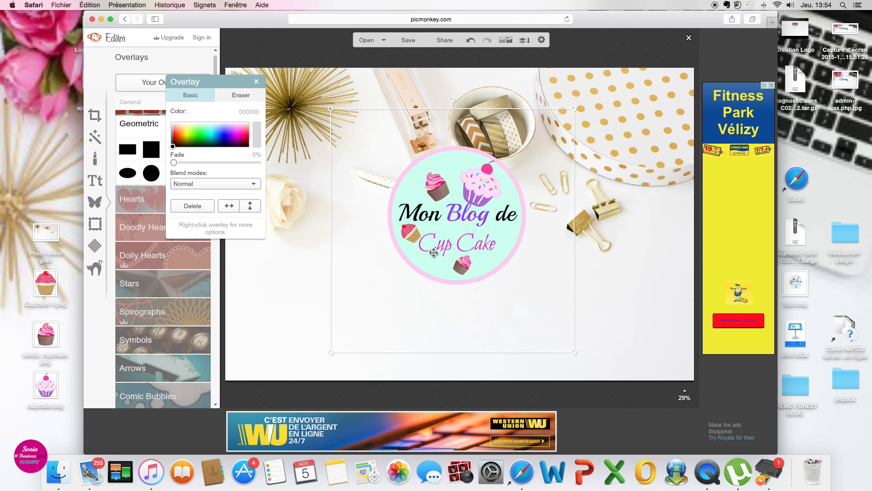
Set the cupcake logo's fade to 51% and shift it slightly on the photo.
{"action": "left_click_drag", "start_coordinate": [174, 163], "coordinate": [221, 162]}
{"action": "left_click", "coordinate": [674, 238]}
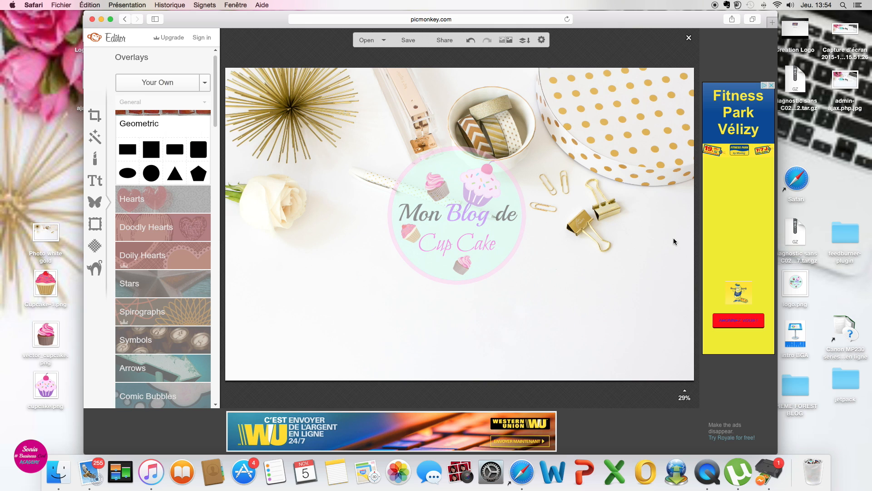
{"action": "mouse_move", "coordinate": [484, 226]}
{"action": "left_mouse_down"}
{"action": "mouse_move", "coordinate": [486, 256]}
{"action": "mouse_move", "coordinate": [487, 223]}
{"action": "left_mouse_up"}
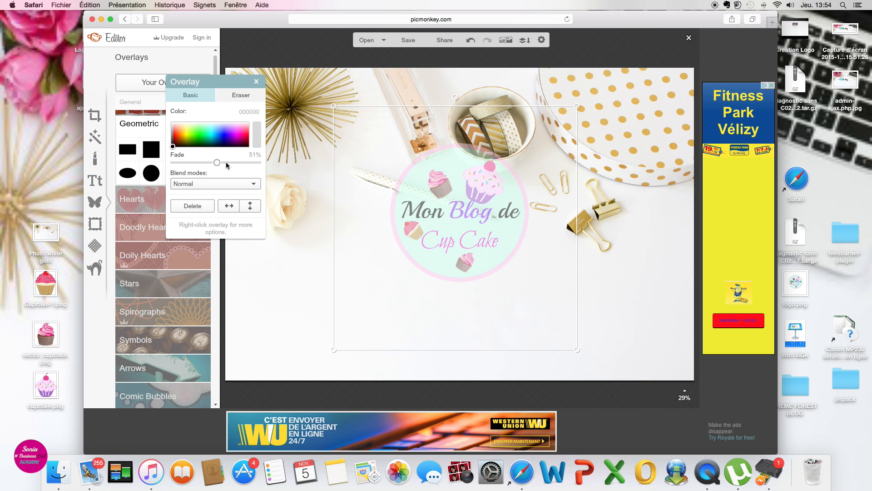
{"action": "left_click", "coordinate": [321, 230]}
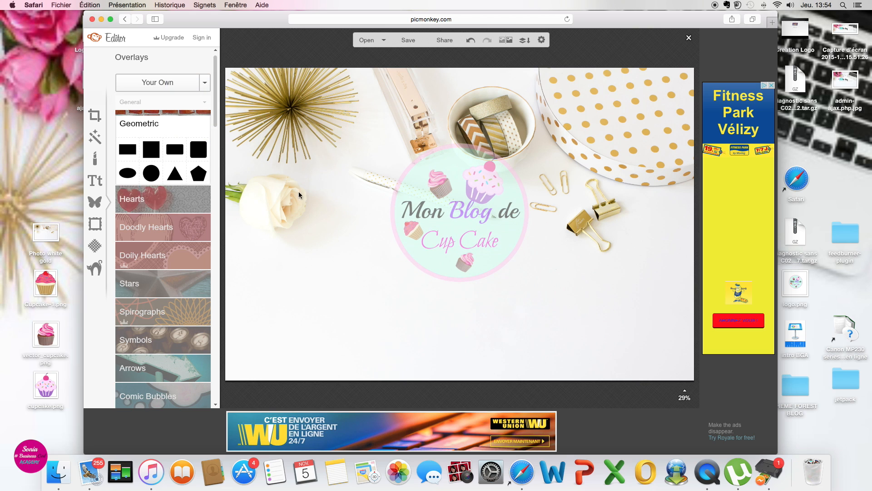
Set the cupcake logo's fade back to 0% and move it to the photo's lower left, just below the white rose.
{"action": "left_click", "coordinate": [382, 205]}
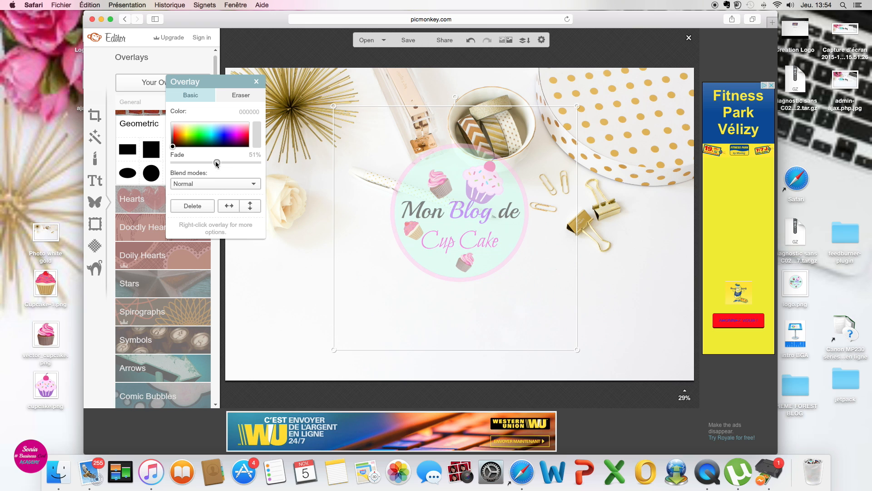
{"action": "left_click_drag", "start_coordinate": [217, 162], "coordinate": [173, 162]}
{"action": "left_click_drag", "start_coordinate": [442, 217], "coordinate": [335, 275]}
{"action": "left_click", "coordinate": [595, 292]}
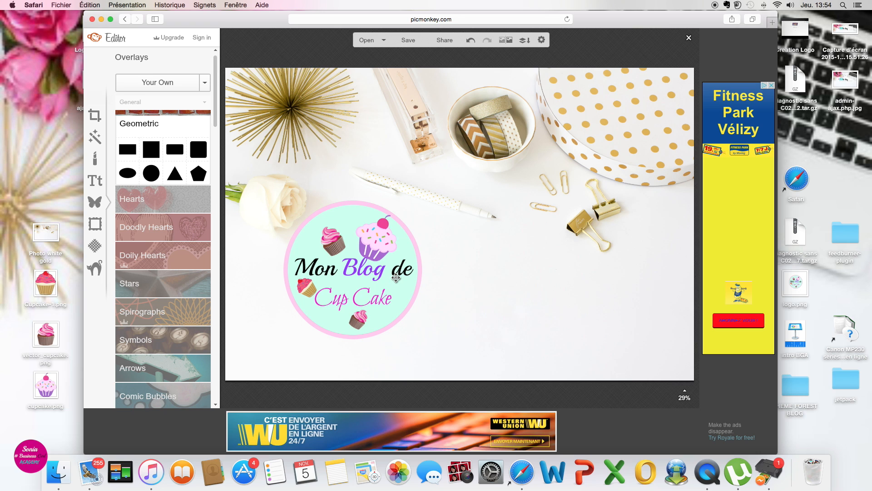
Start saving the image to the computer with the file name logo2 and open its dimensions for editing.
{"action": "left_click", "coordinate": [408, 40]}
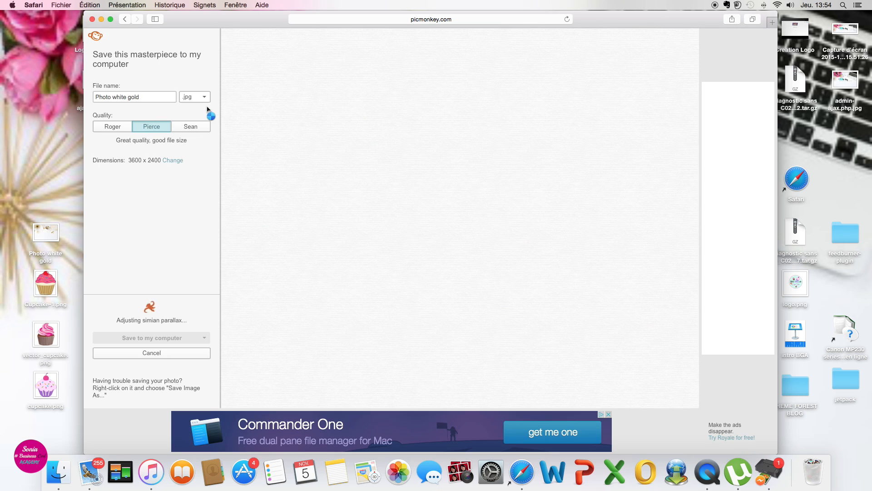
{"action": "left_click_drag", "start_coordinate": [141, 97], "coordinate": [87, 95]}
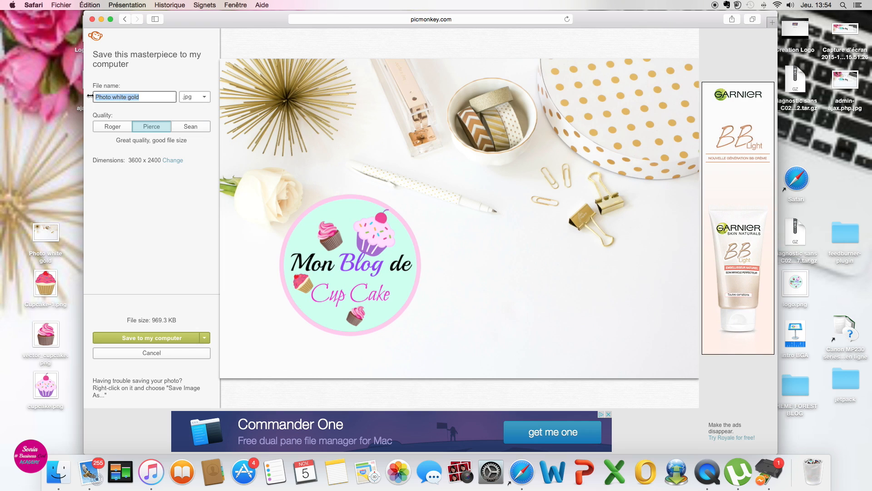
{"action": "type", "text": "logo2"}
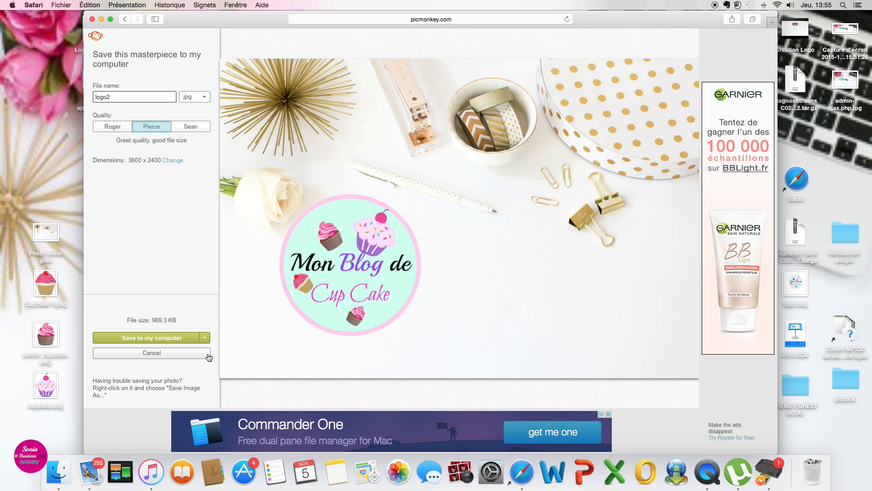
{"action": "left_click", "coordinate": [173, 160]}
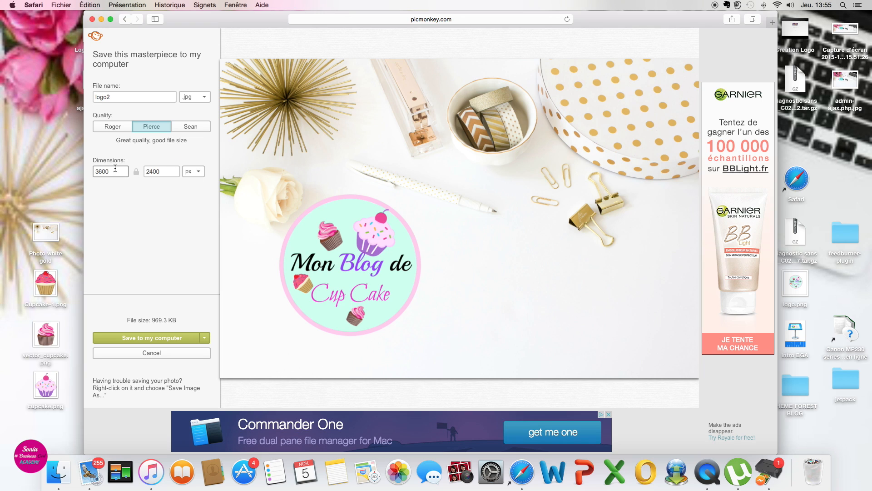